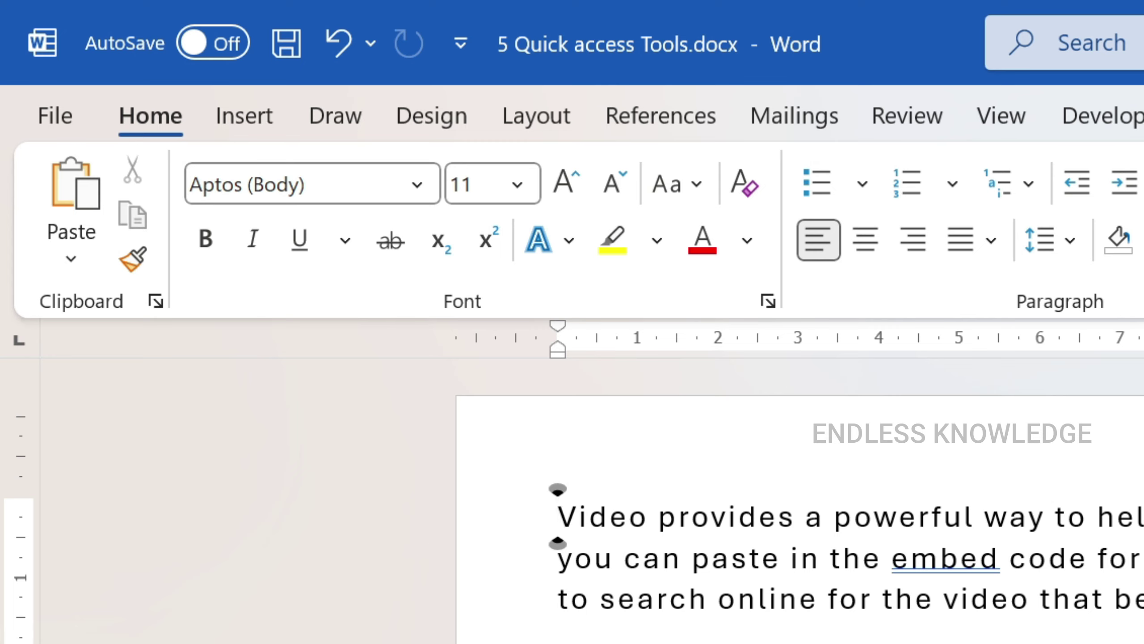
- View the available sources for inserting a picture, without inserting one
click(278, 124)
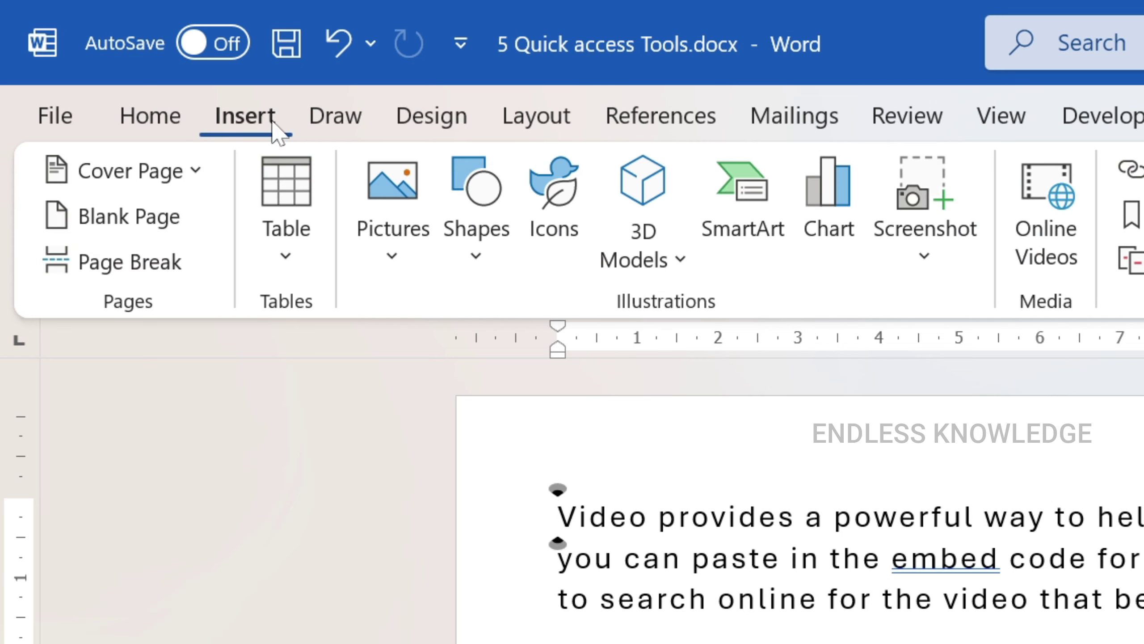
click(398, 261)
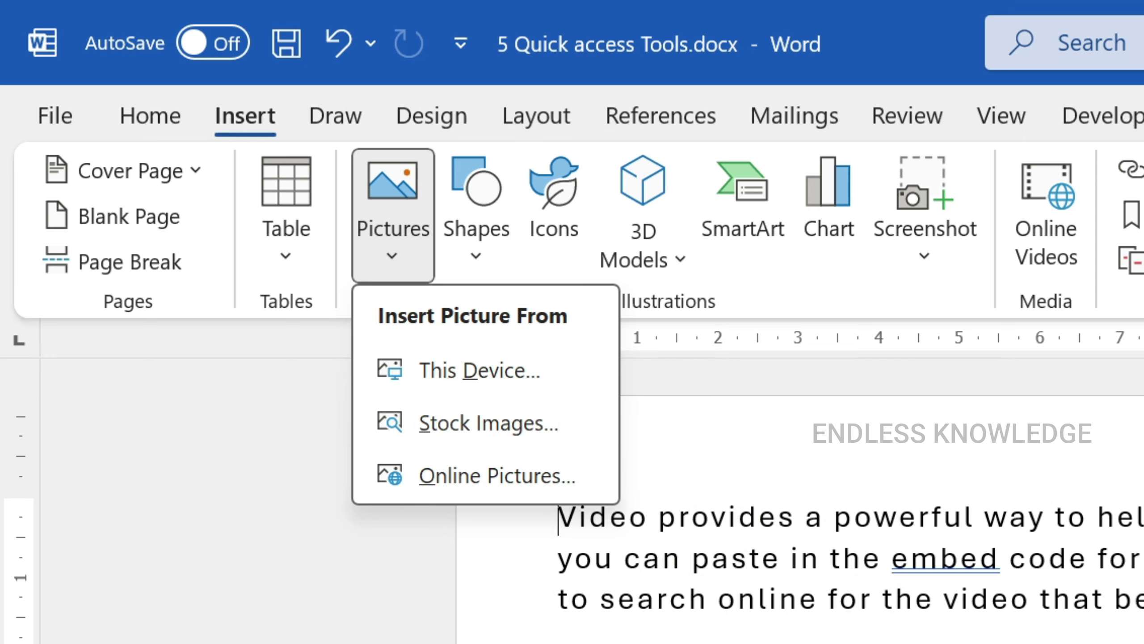
key(Escape)
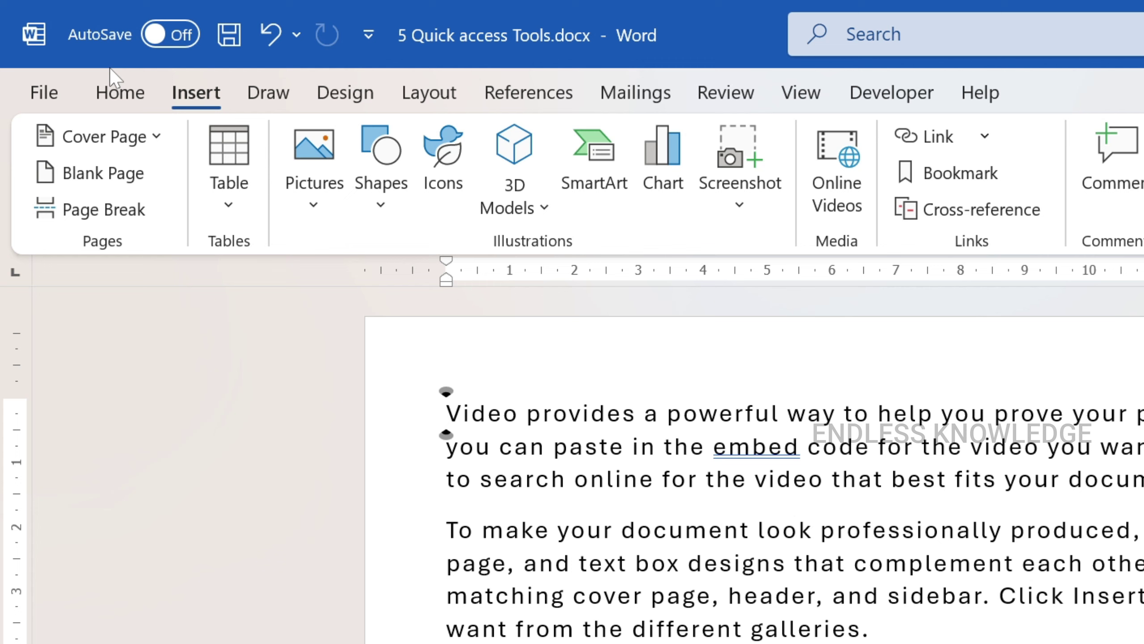
- Show the Quick Access Toolbar below the ribbon and add the Email command to it
click(371, 39)
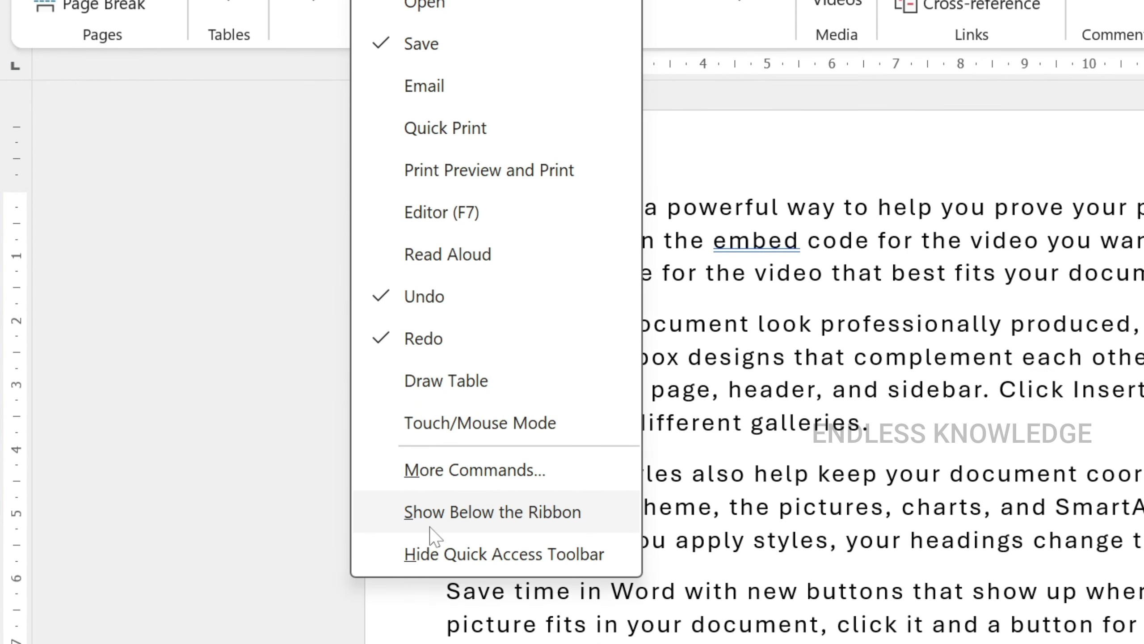
click(429, 523)
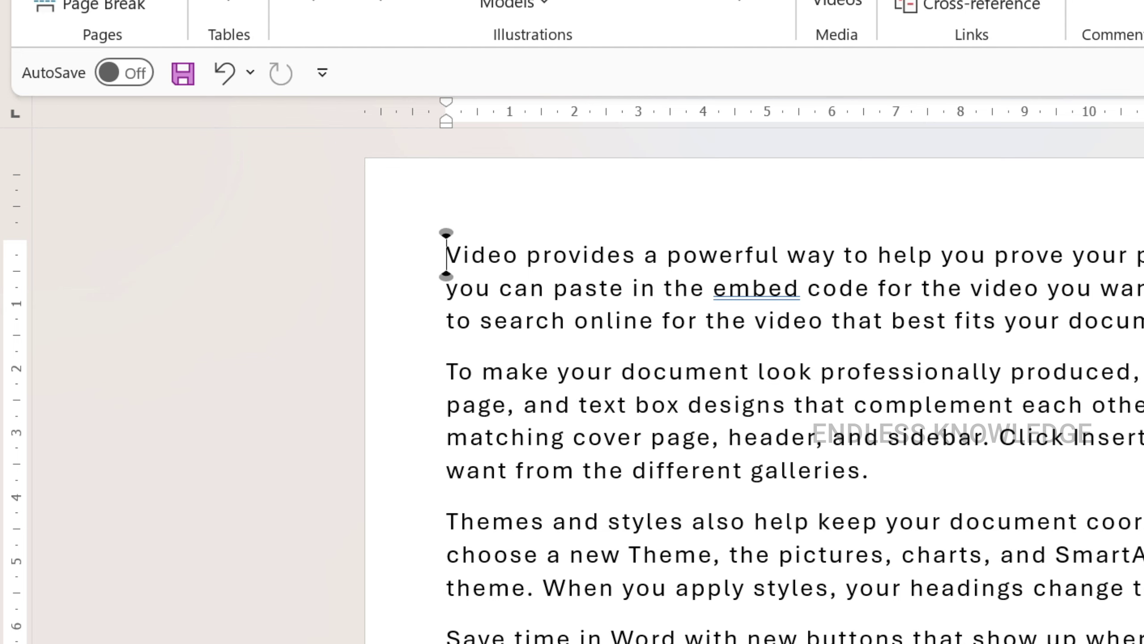
click(330, 65)
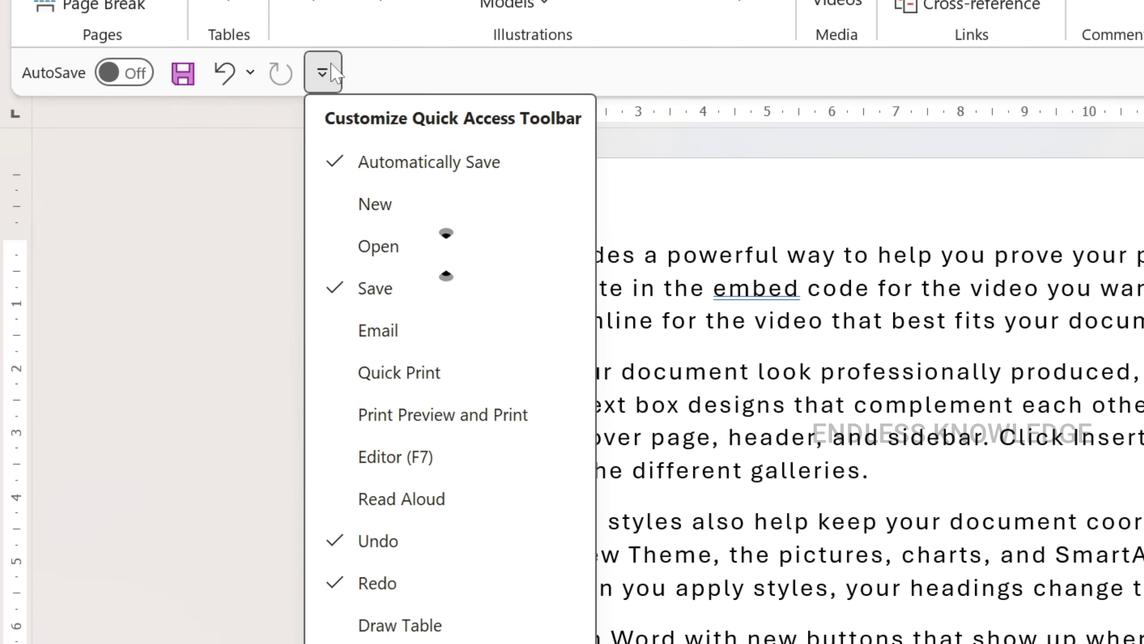
click(402, 333)
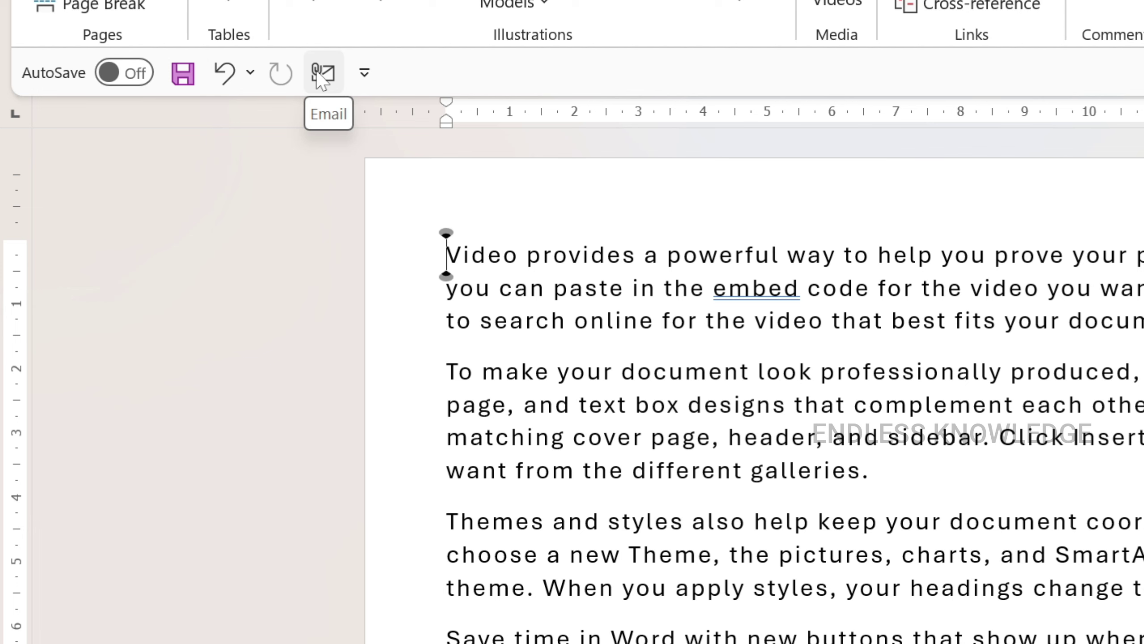
click(364, 72)
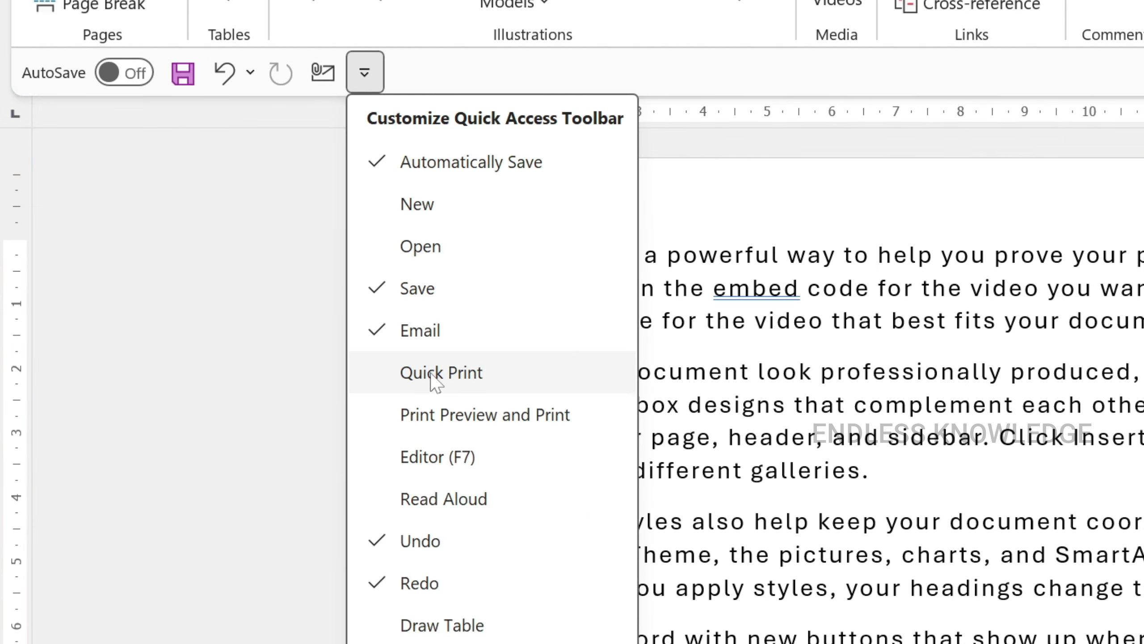
click(363, 75)
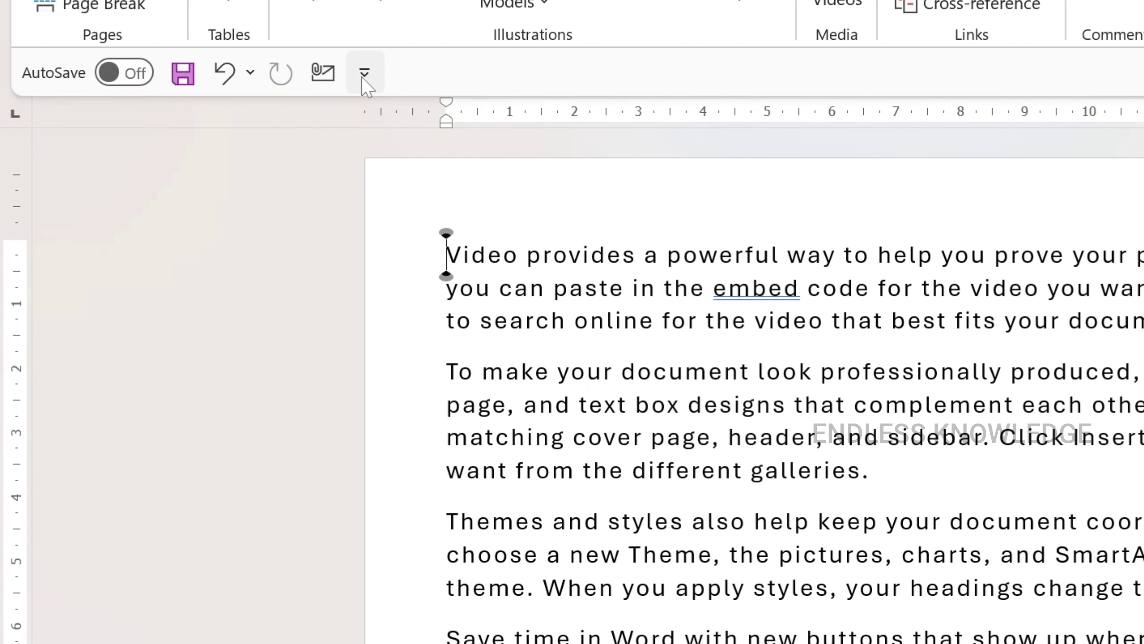
- Remove the Email, AutoSave, Undo and Redo commands from the Quick Access Toolbar, keeping only Save
right_click(306, 77)
click(329, 97)
right_click(183, 73)
click(205, 95)
click(281, 72)
click(332, 161)
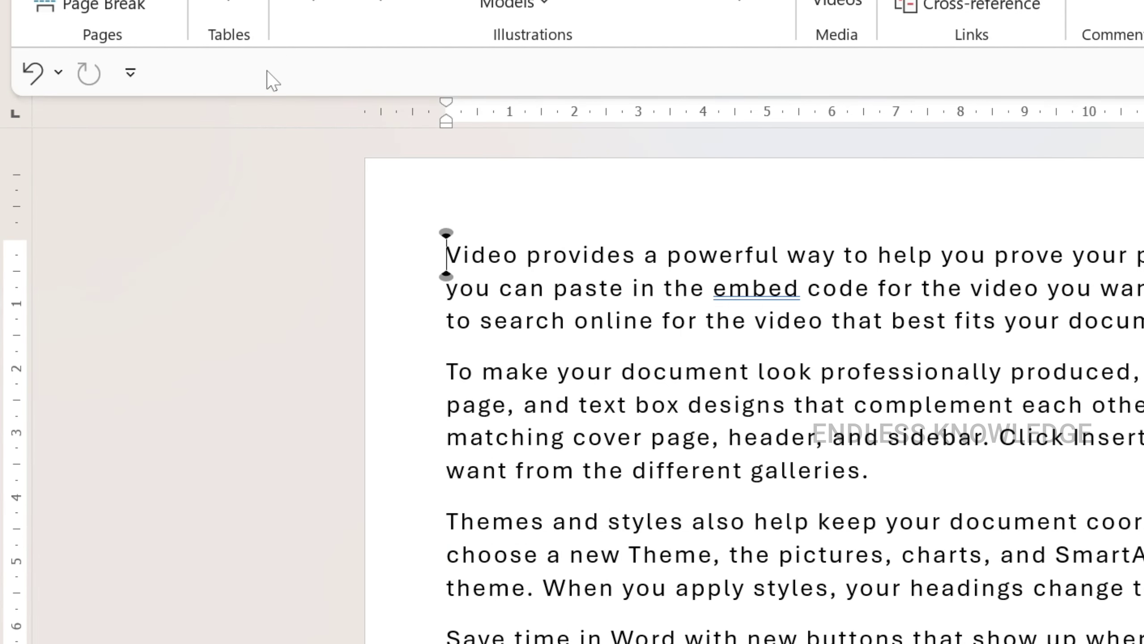
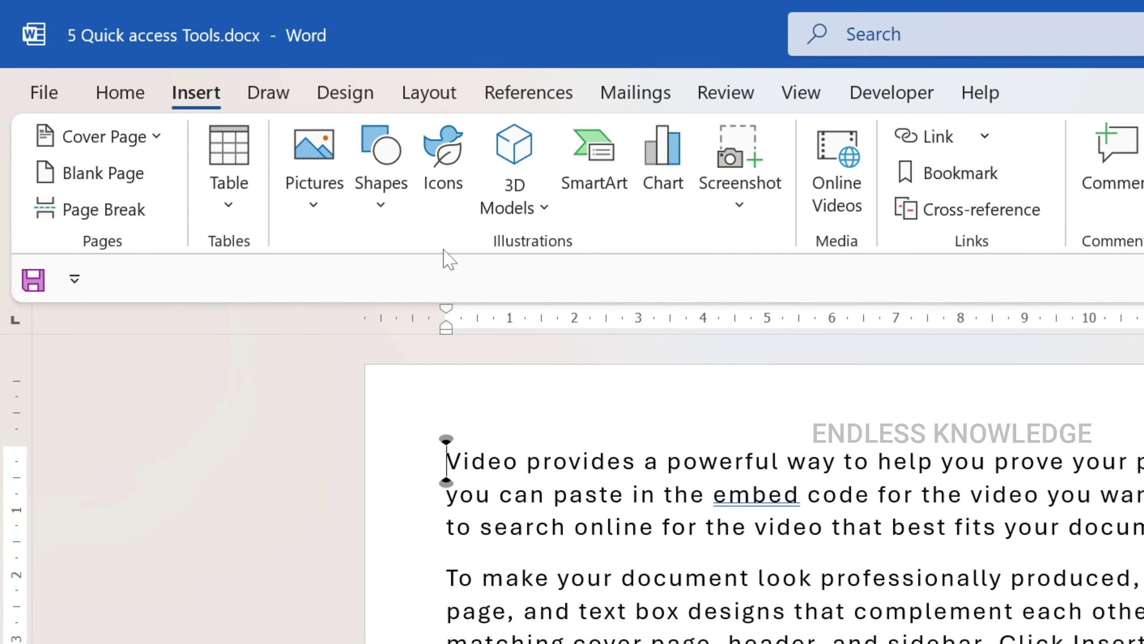
- Add the Table command from the ribbon to the Quick Access Toolbar, and remove it again after trying it
right_click(238, 148)
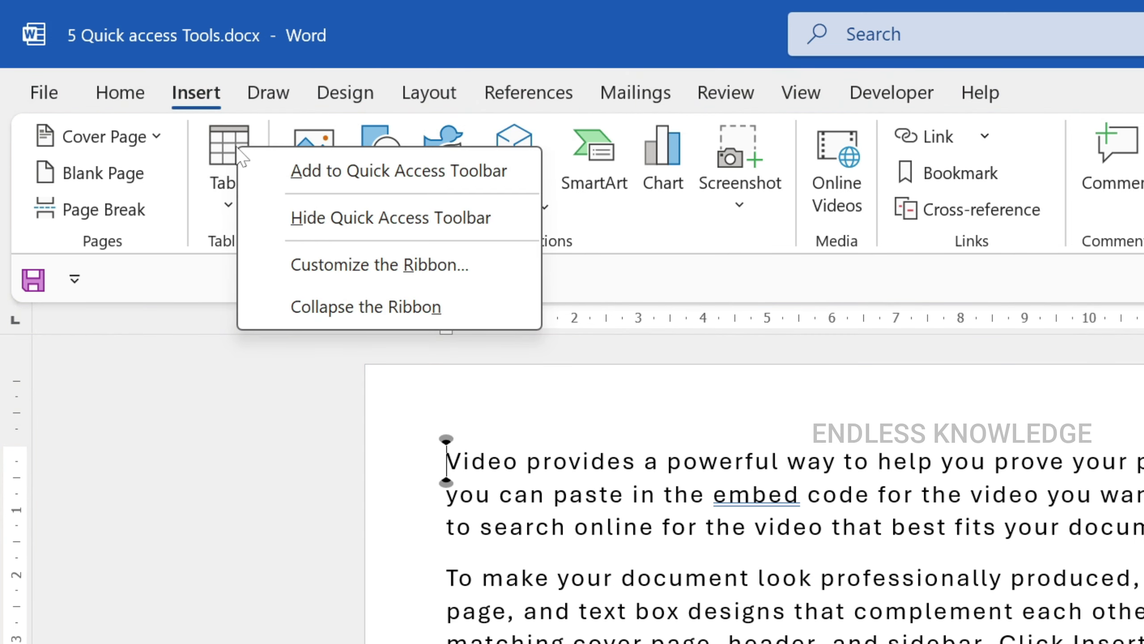
click(323, 170)
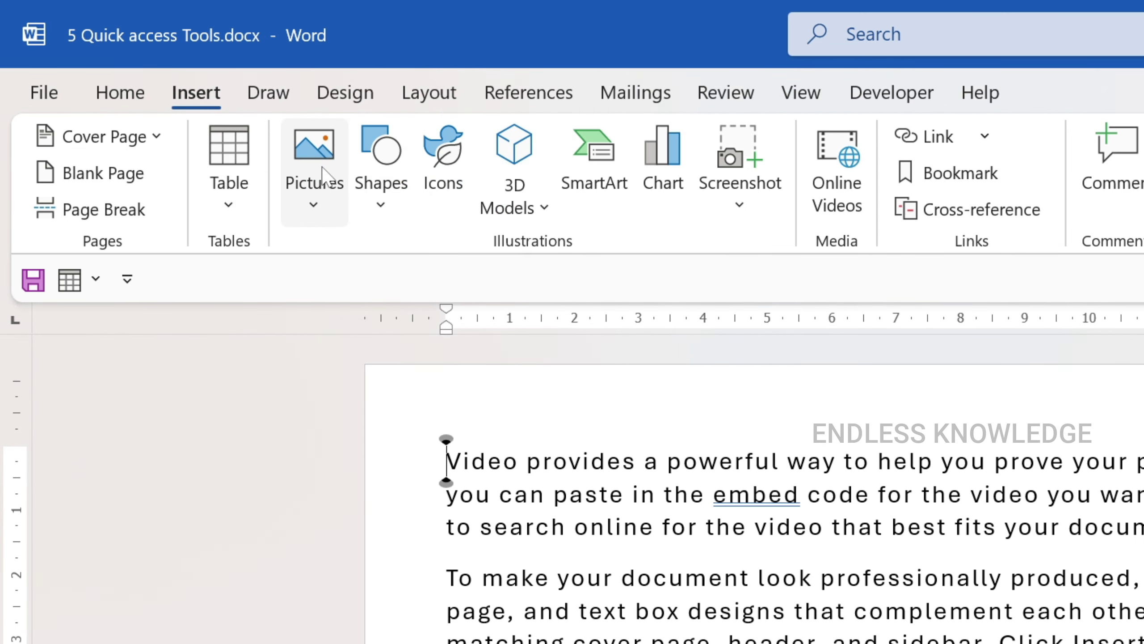
click(70, 285)
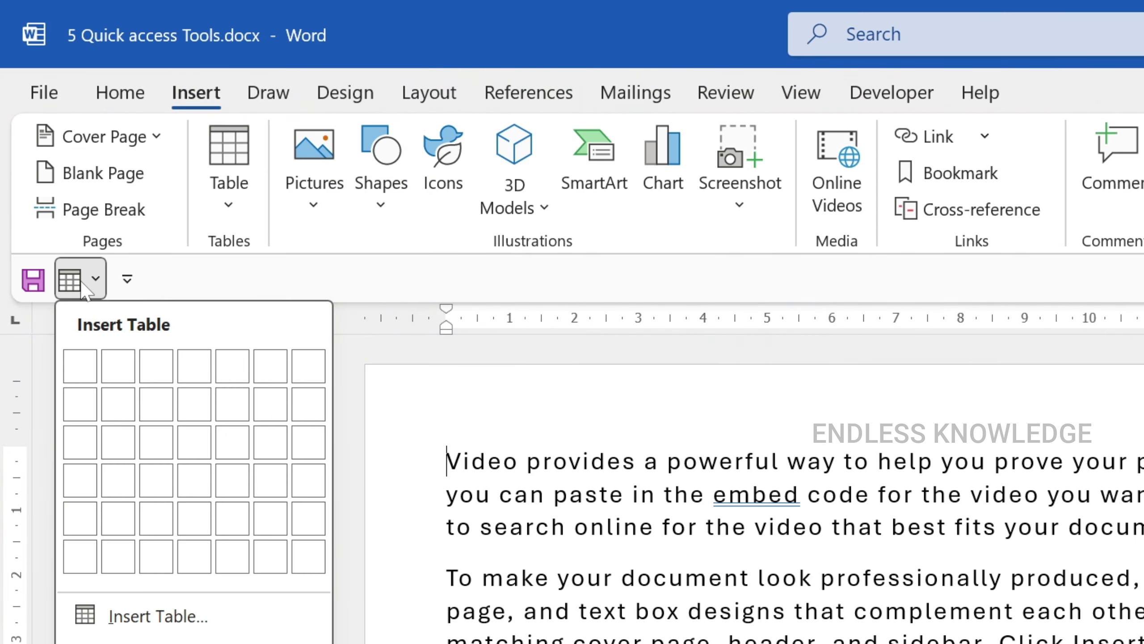
click(83, 281)
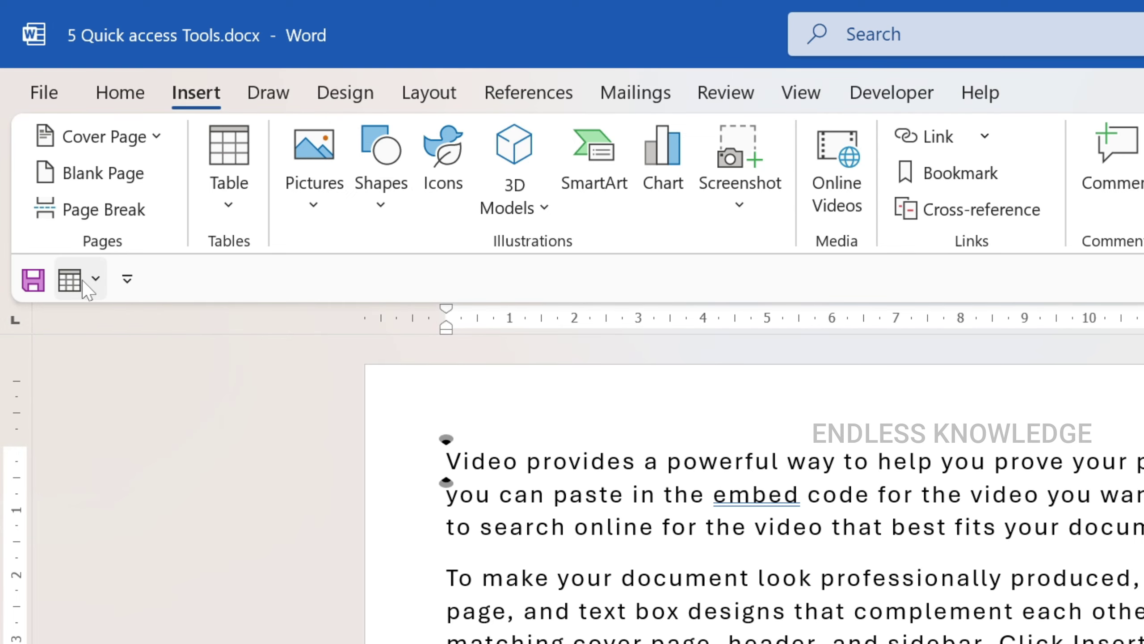
right_click(83, 279)
click(113, 305)
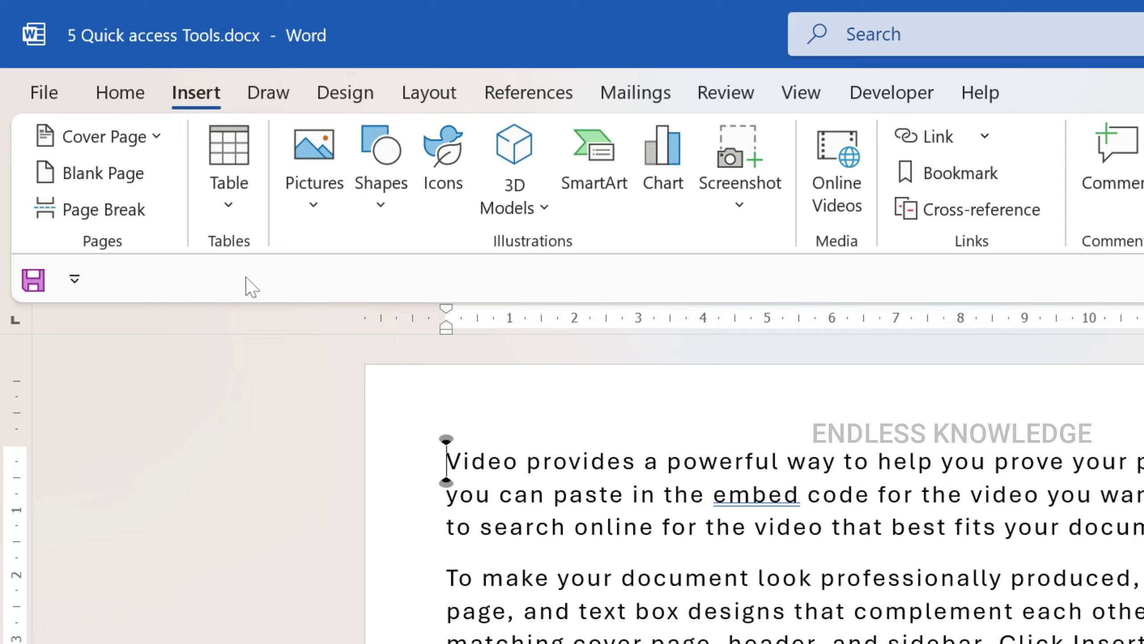
- Add the Add Text Box command from the All Commands list to the Quick Access Toolbar
click(86, 281)
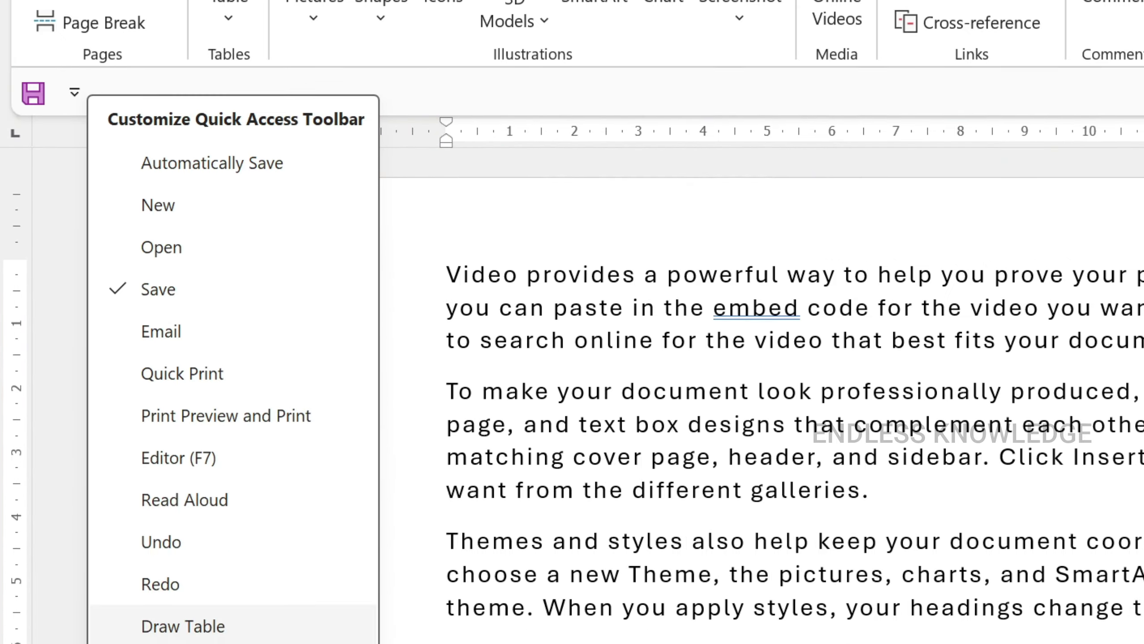
click(151, 643)
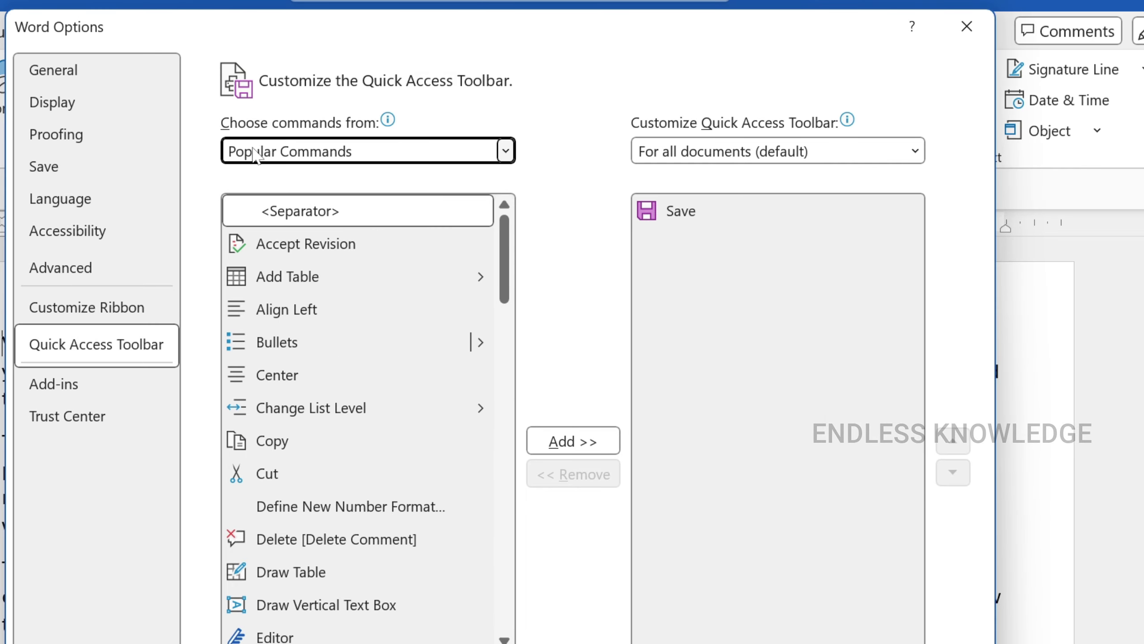
click(255, 153)
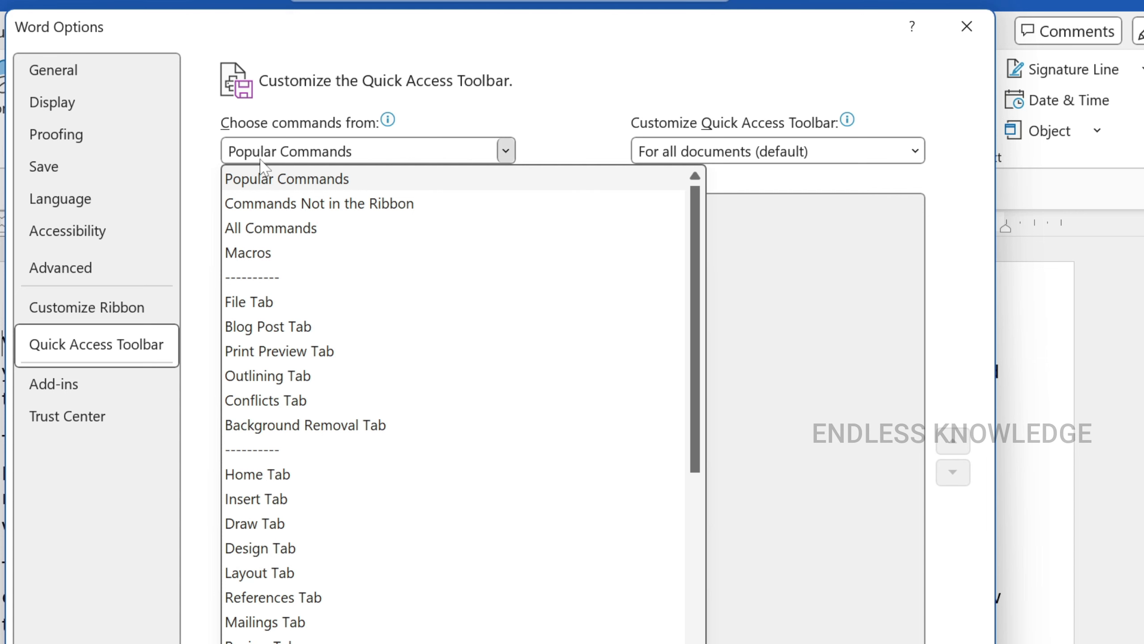
click(269, 238)
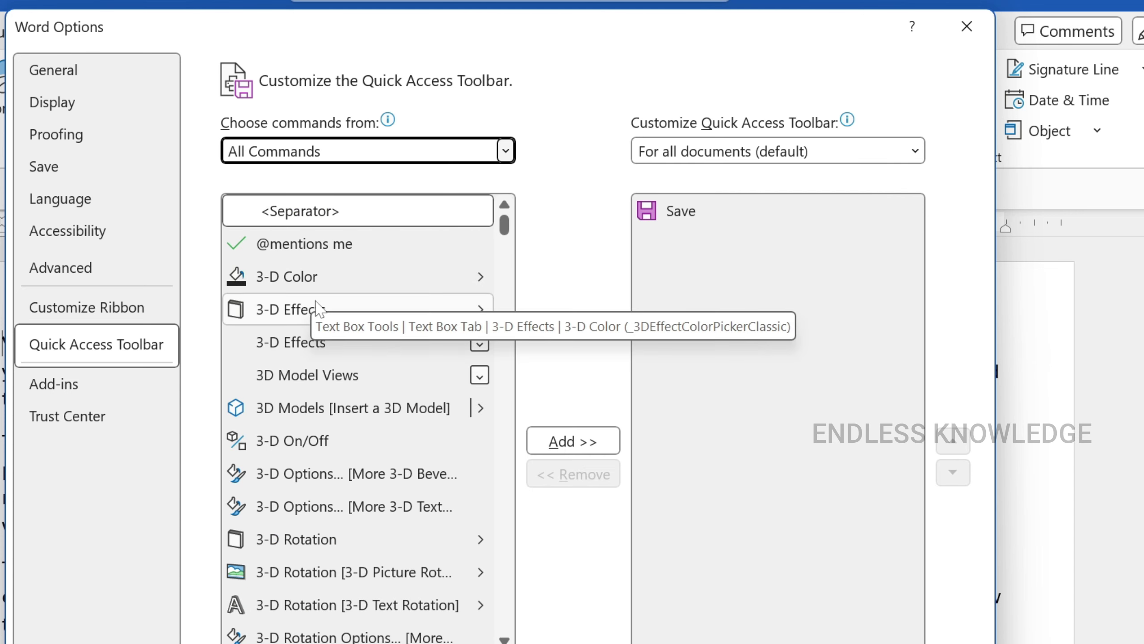
scroll(313, 315, down, 3)
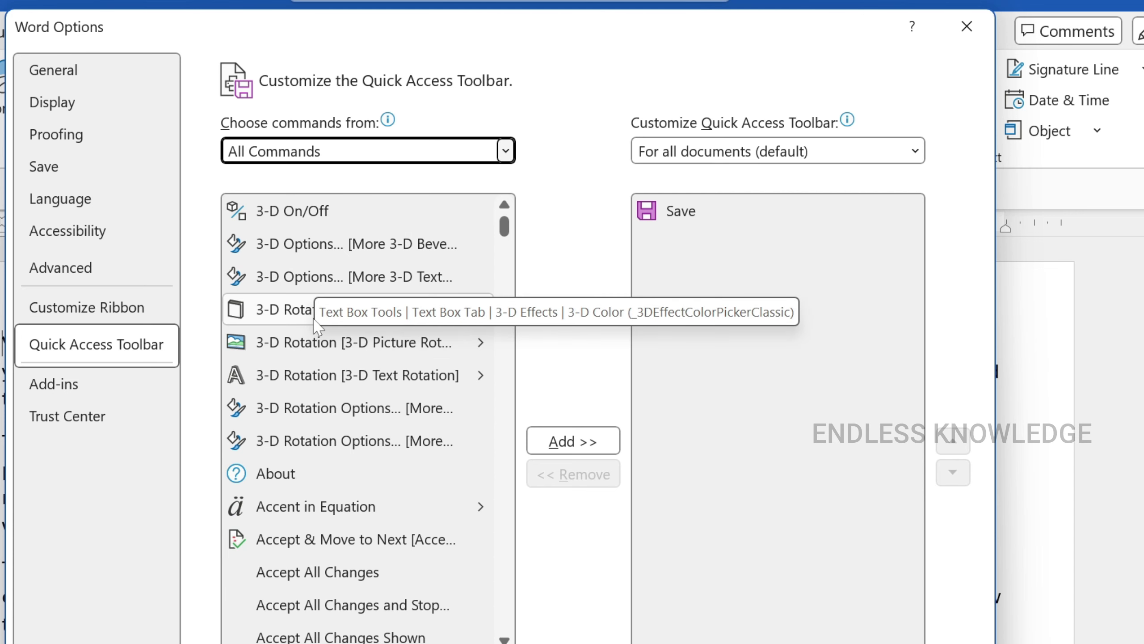
scroll(307, 369, down, 10)
click(295, 426)
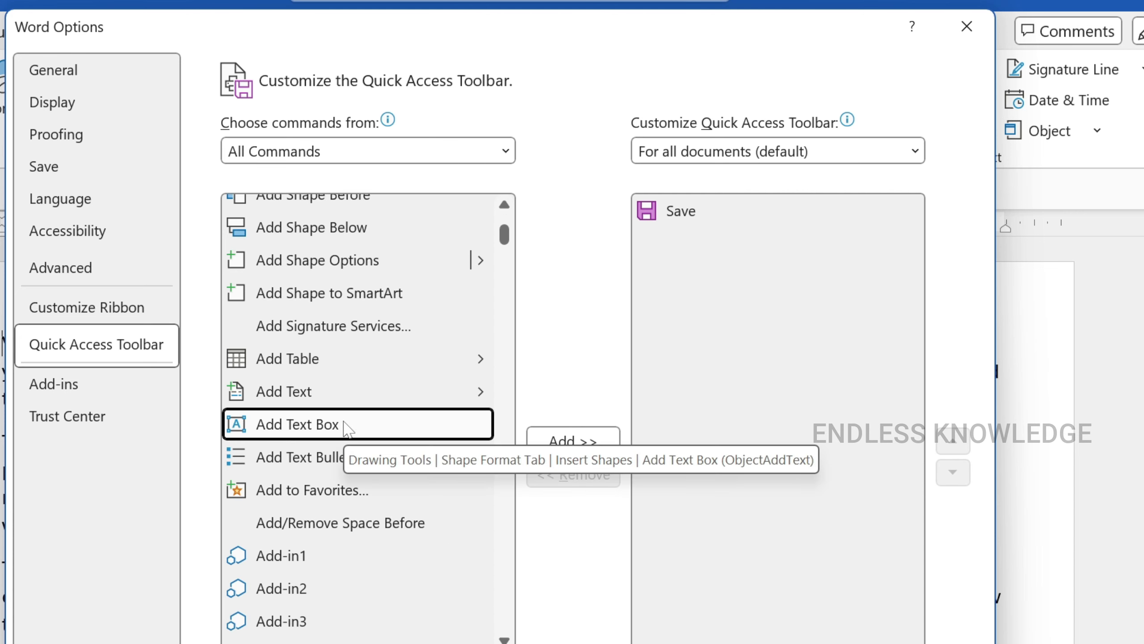
click(573, 442)
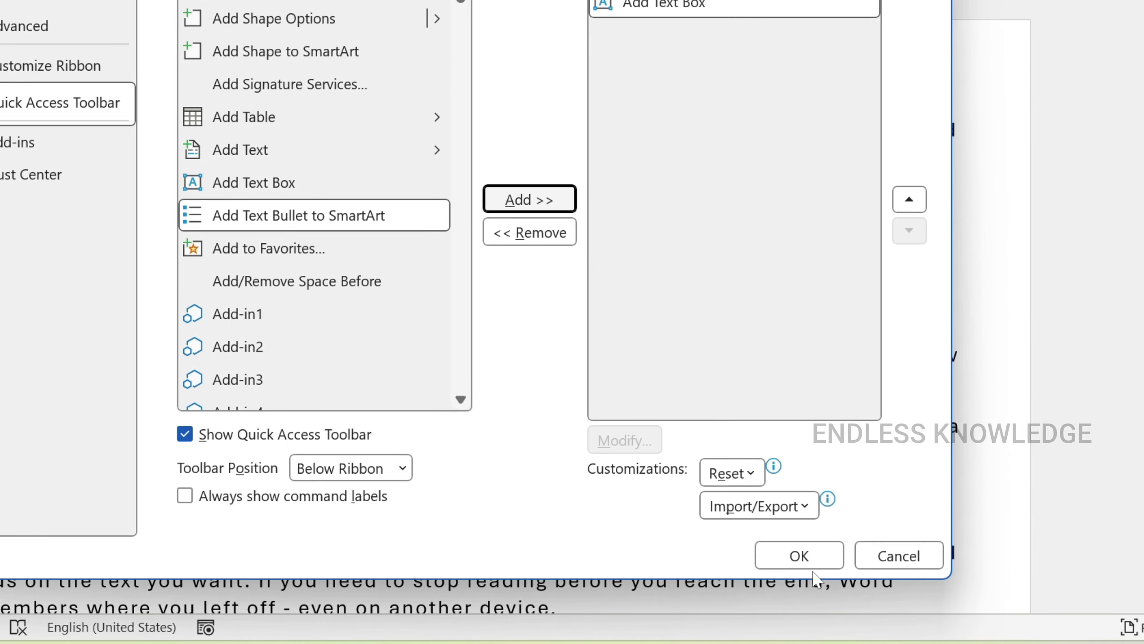
click(804, 559)
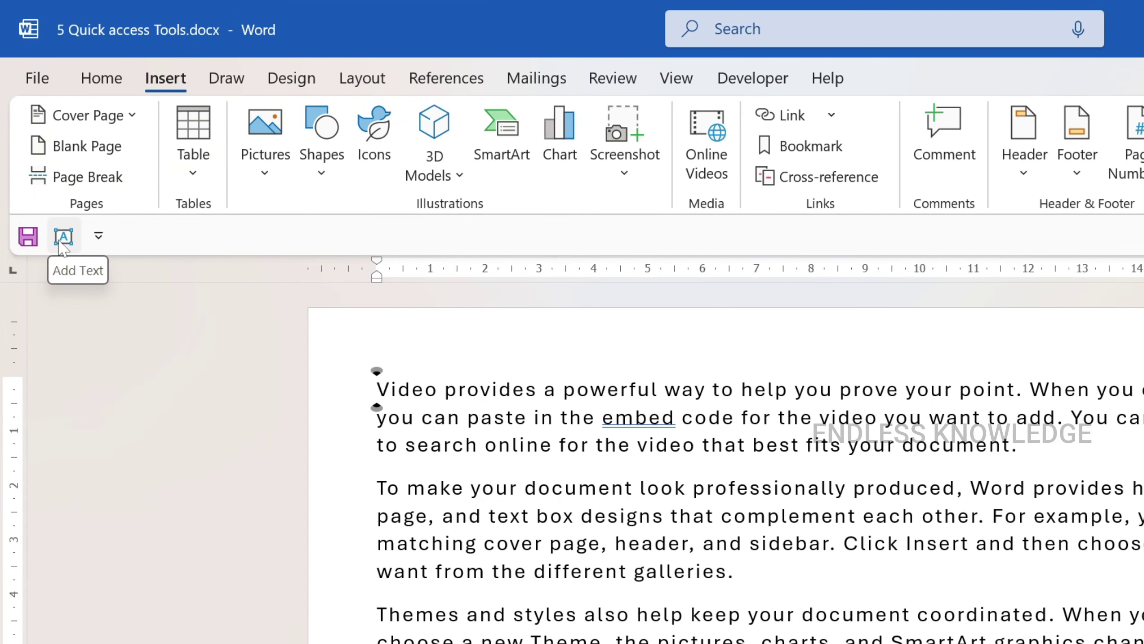
- Remove the Add Text Box command from the Quick Access Toolbar
right_click(62, 238)
click(97, 259)
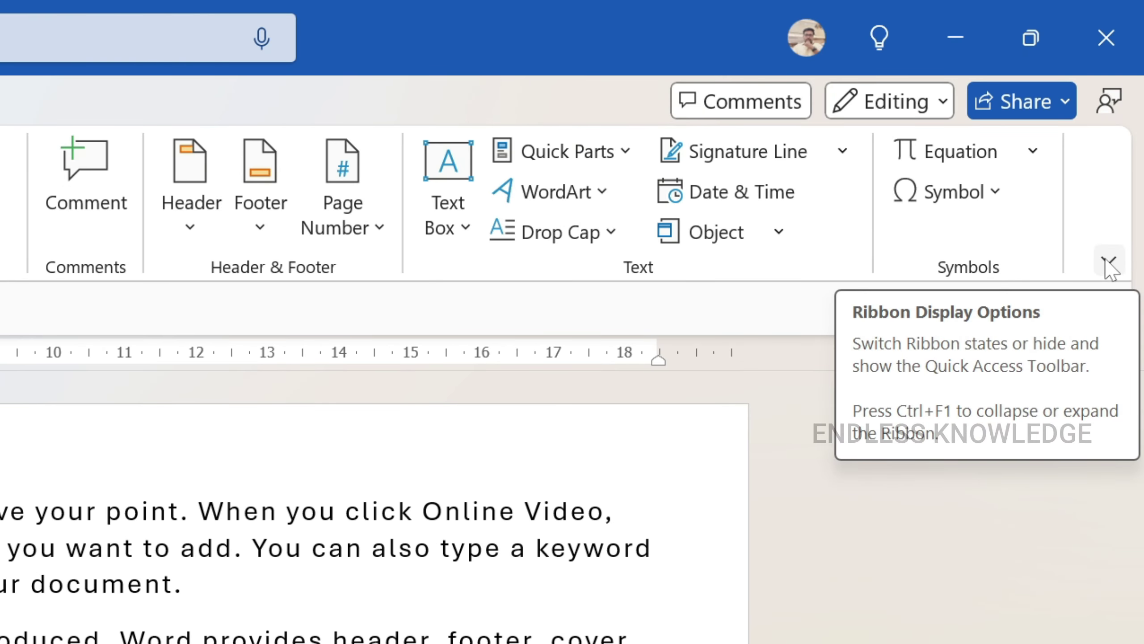
- Hide the Quick Access Toolbar through the ribbon display options and show it again
click(1108, 264)
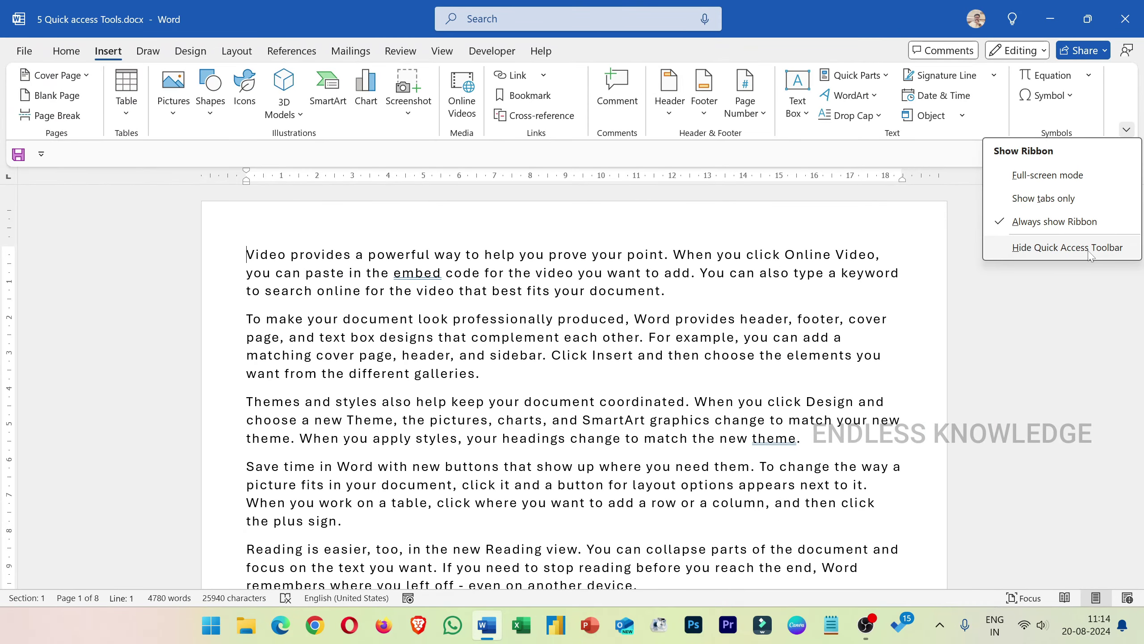
click(1090, 254)
click(1126, 129)
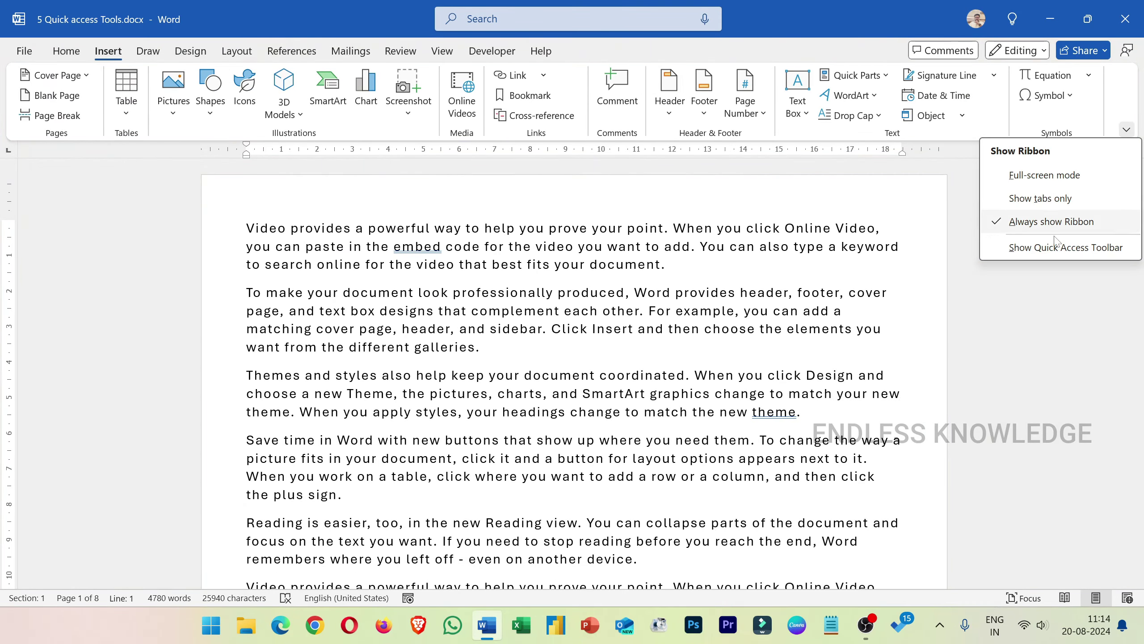
click(1034, 251)
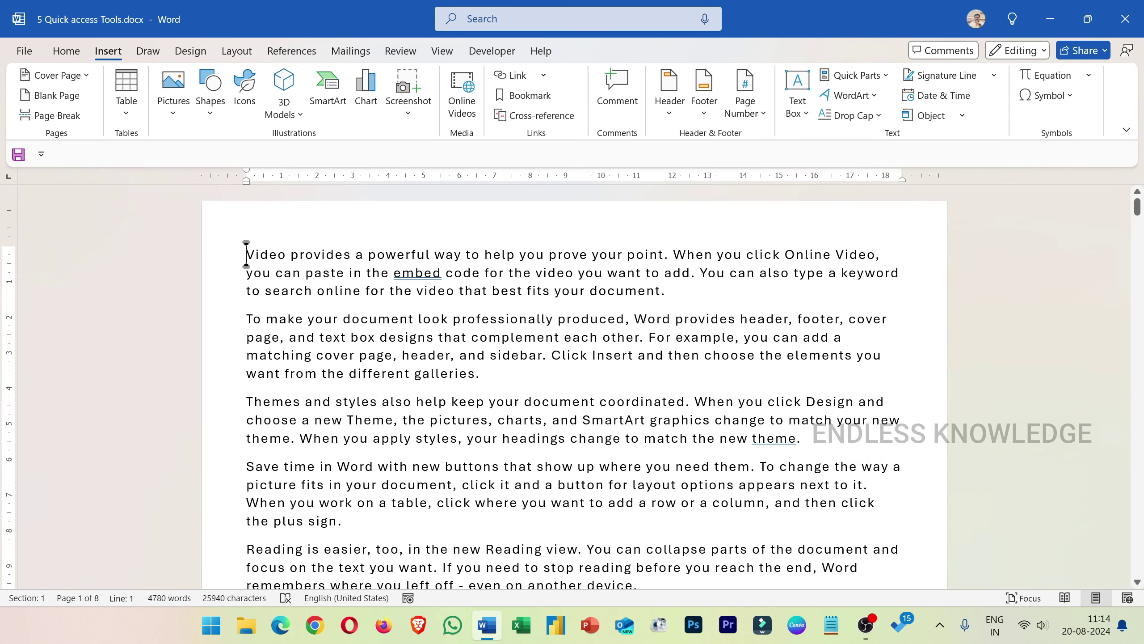
- View the Quick Access Toolbar settings in Word Options and close them without changes
click(24, 50)
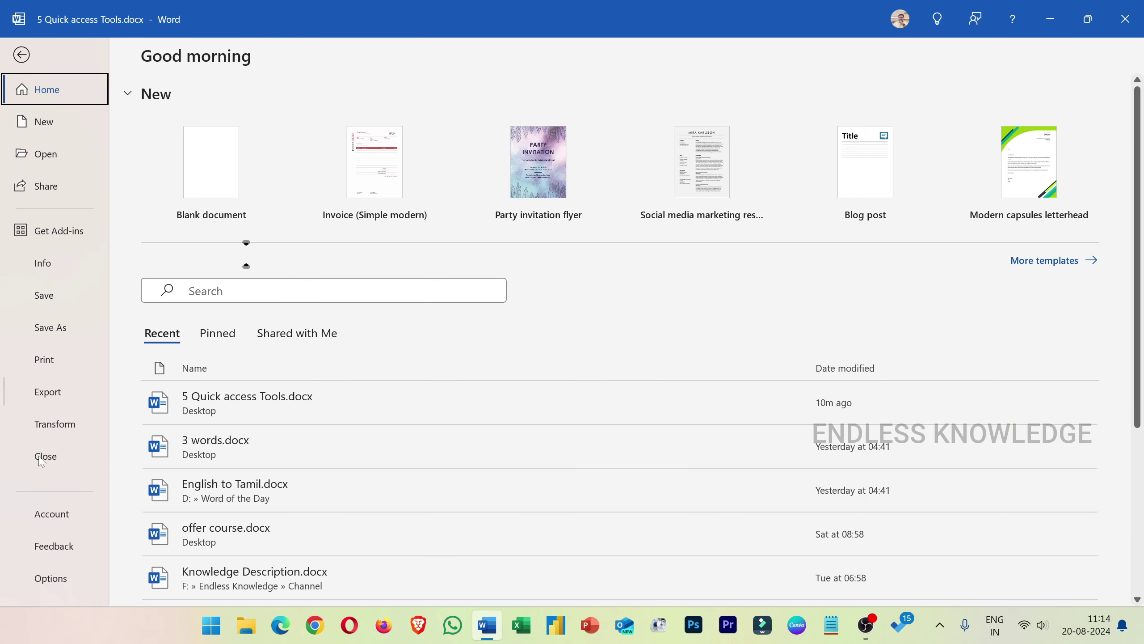
click(41, 581)
click(295, 259)
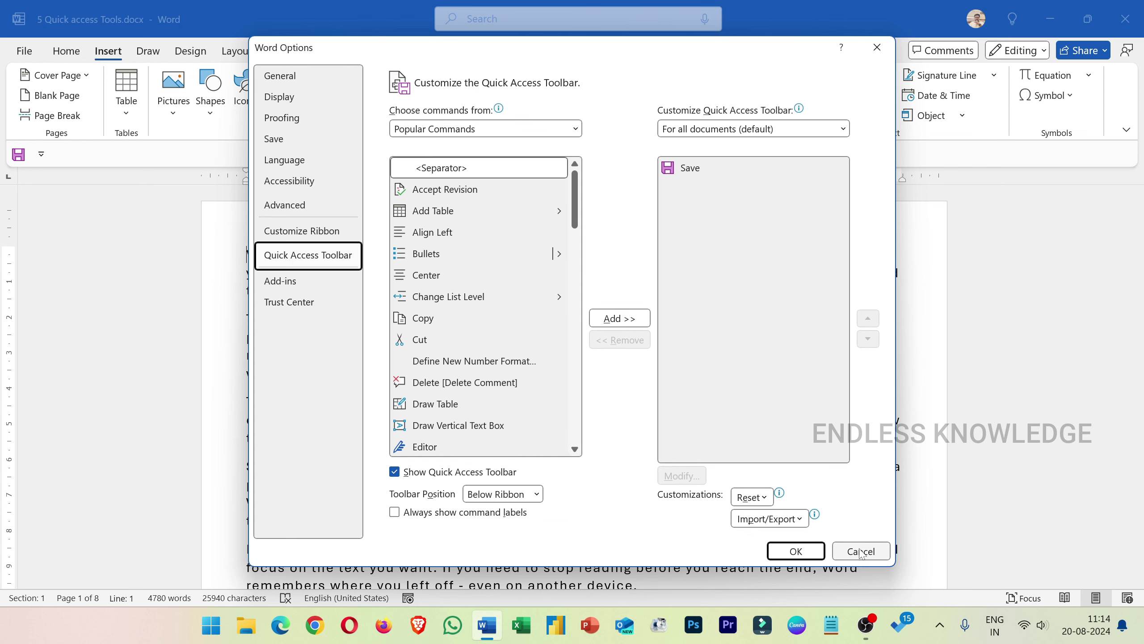
click(796, 551)
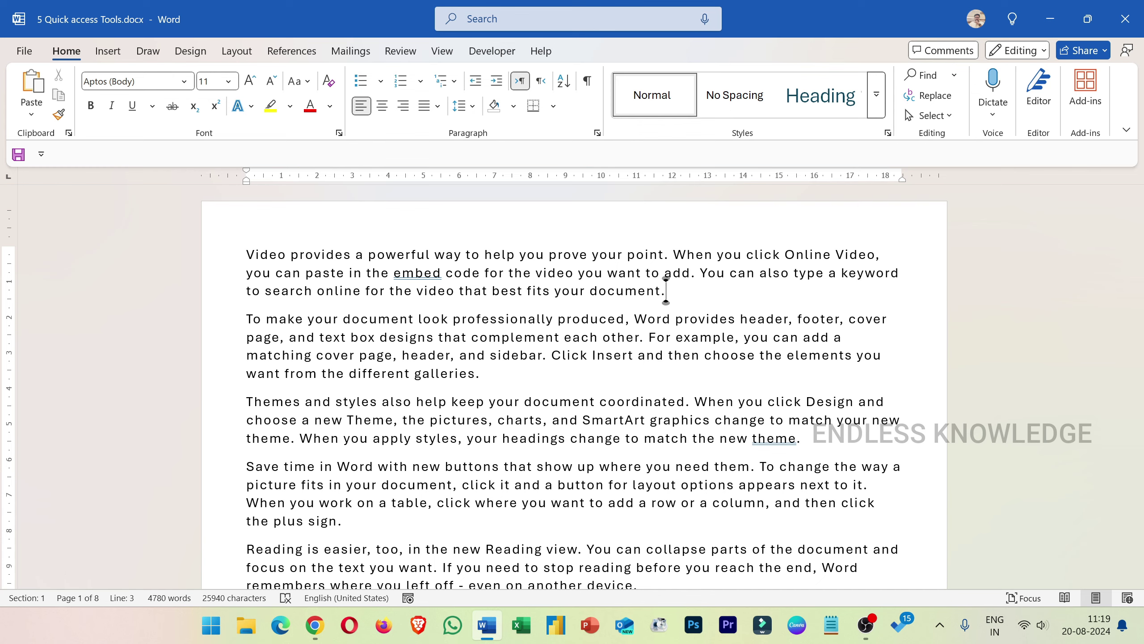
- Switch to Chrome and copy the Wikipedia paragraph starting "The growing use of artificial intelligence in the 21st century"
click(315, 625)
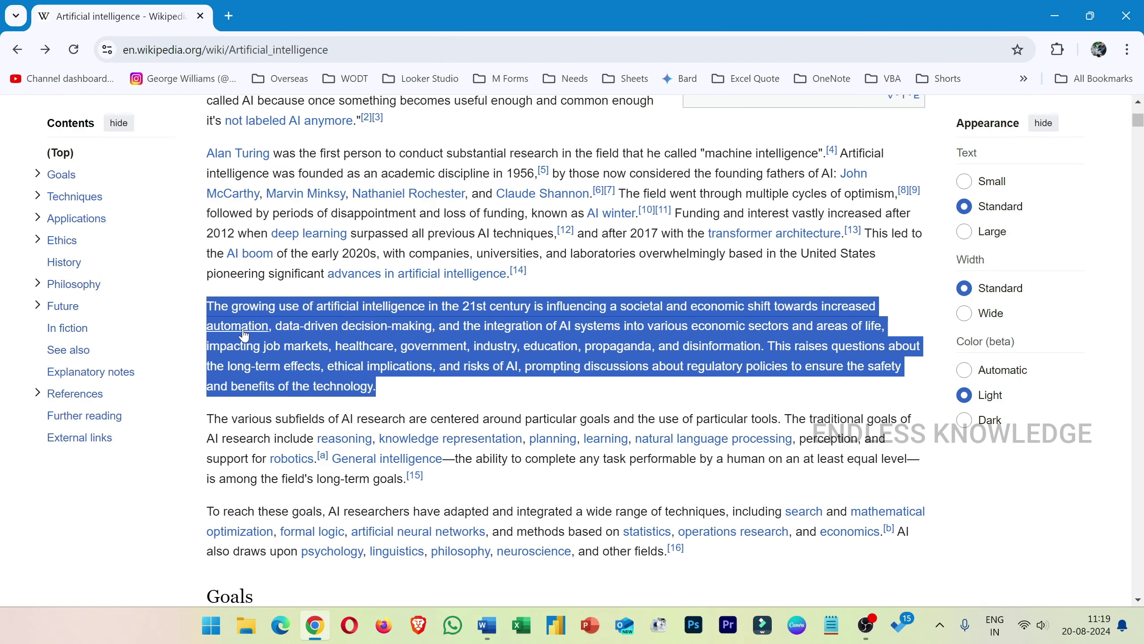
click(208, 313)
drag(207, 310, 390, 392)
key(ctrl+c)
- Switch back to Word and paste the copied paragraph on a new line above the first paragraph
key(alt+Tab)
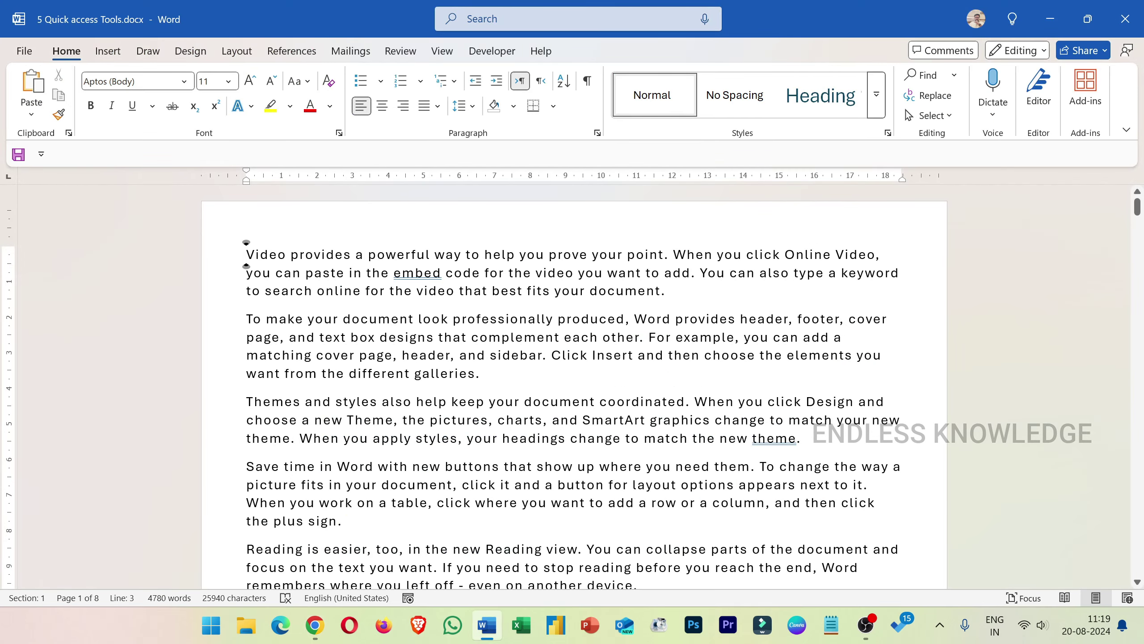
key(Return)
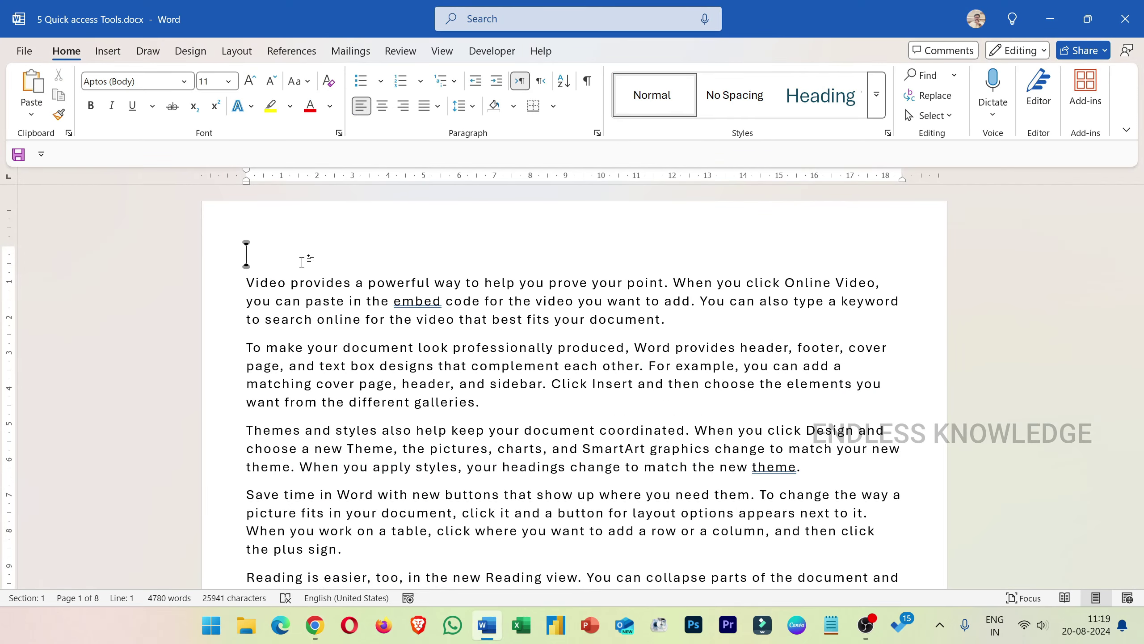
key(ctrl+v)
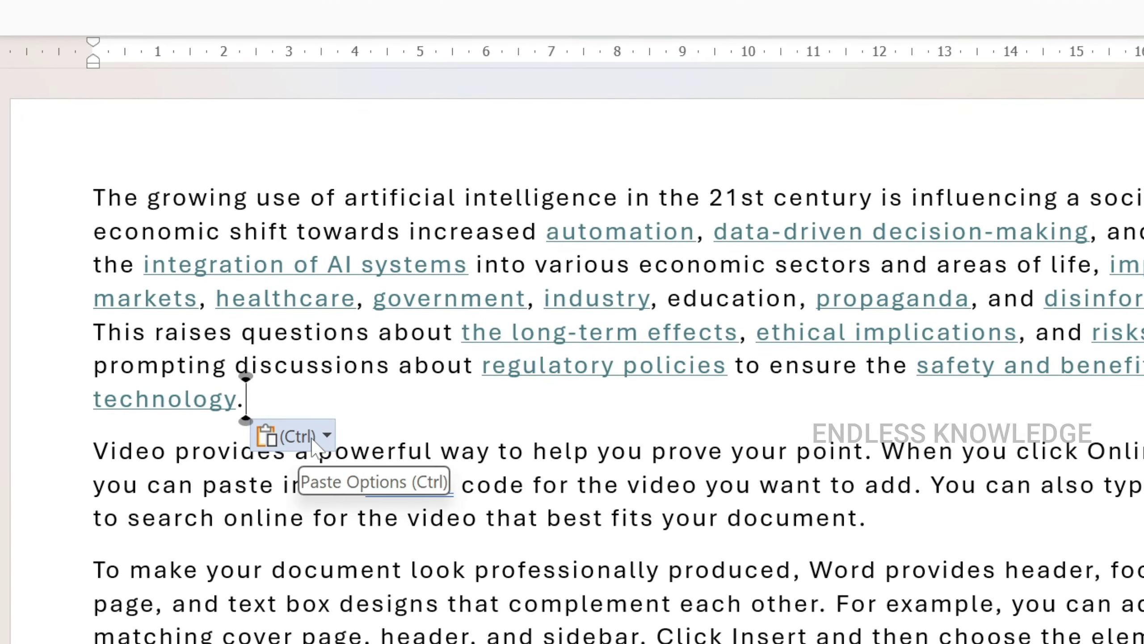
- Preview the paste options for the pasted paragraph, including Keep Text Only, and dismiss them without applying any
click(313, 438)
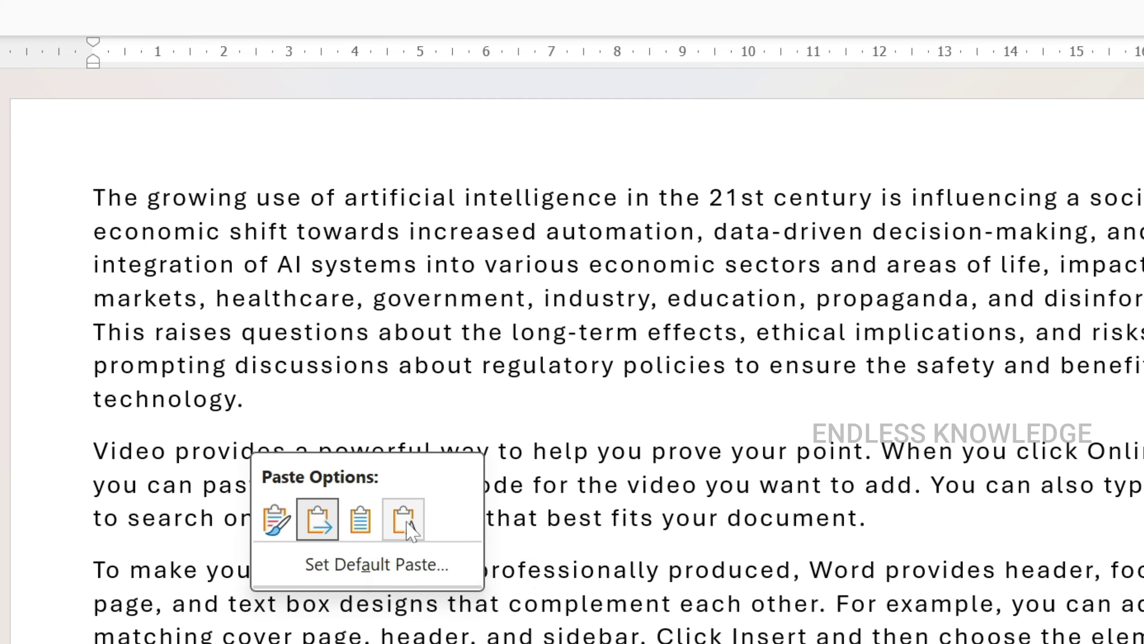
click(266, 420)
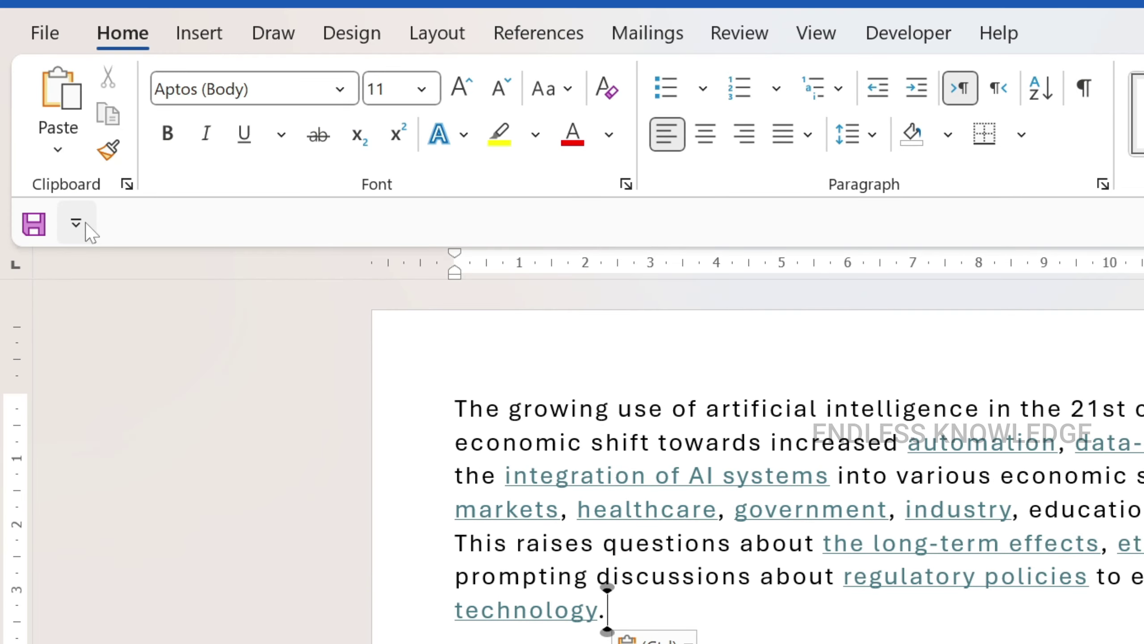
- Add the Keep Text Only paste command from All Commands to the Quick Access Toolbar for all documents
click(79, 223)
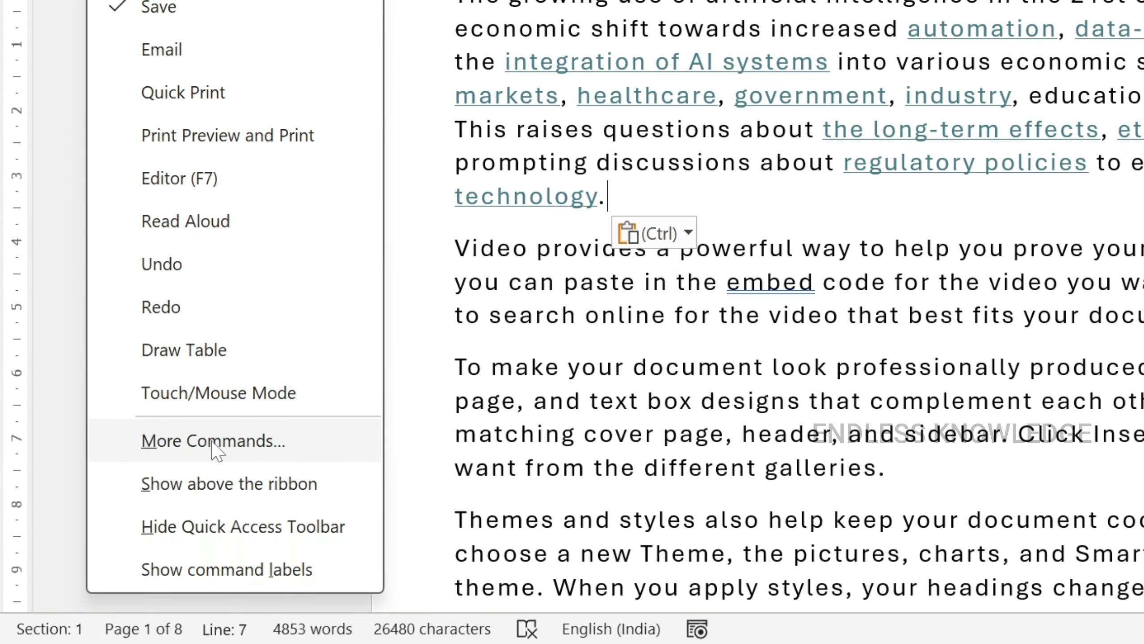
click(212, 444)
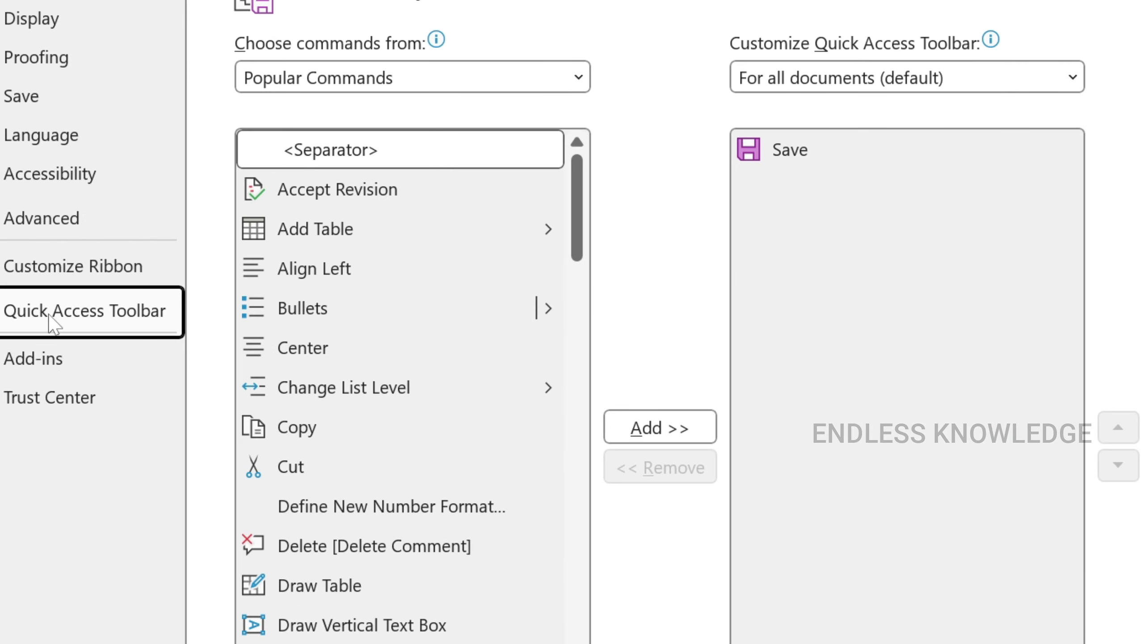
click(324, 79)
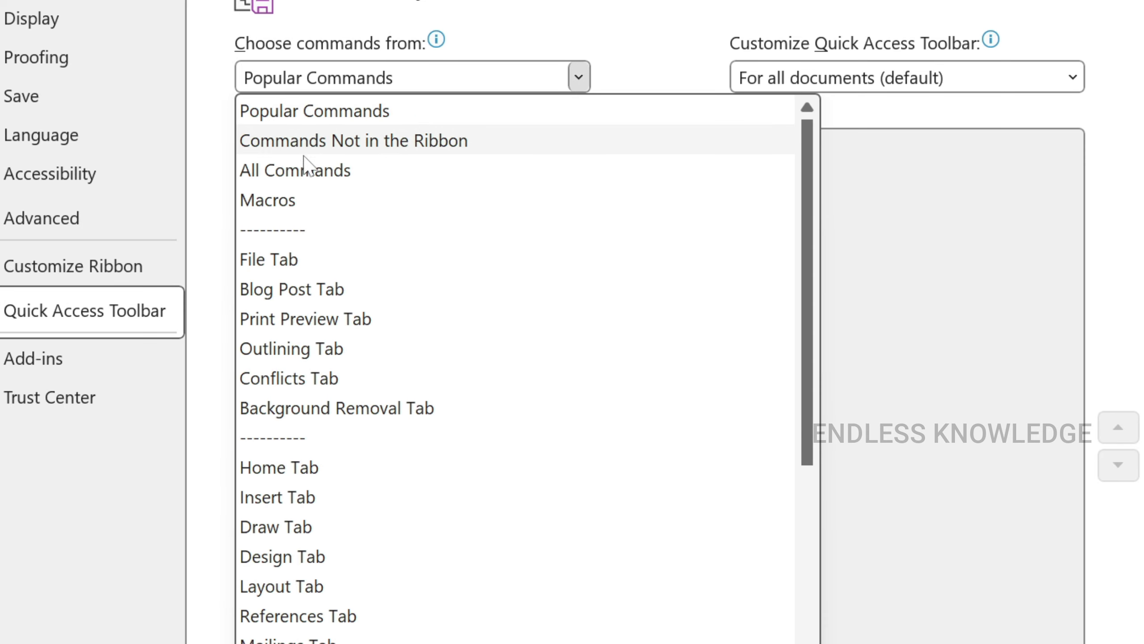
click(304, 171)
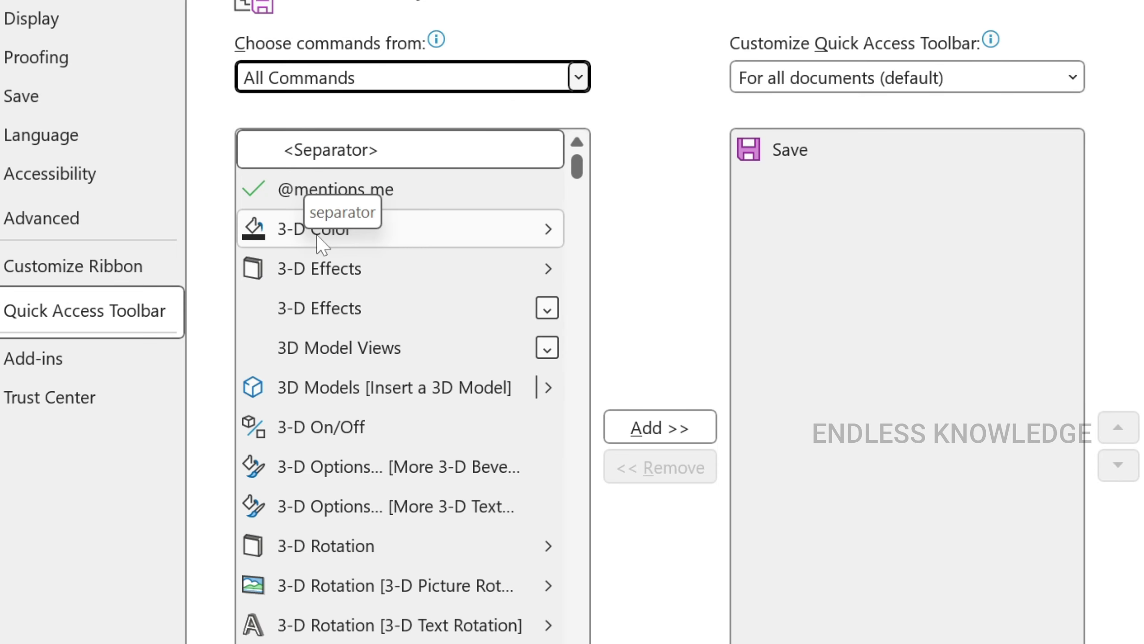
click(318, 238)
key(k)
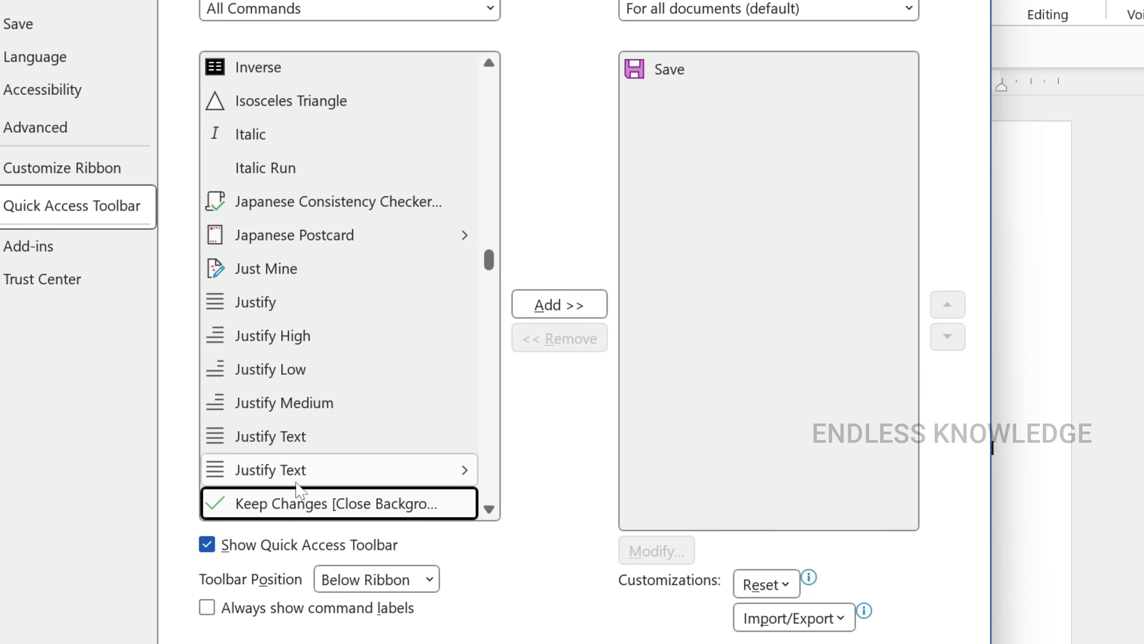
scroll(297, 487, down, 4)
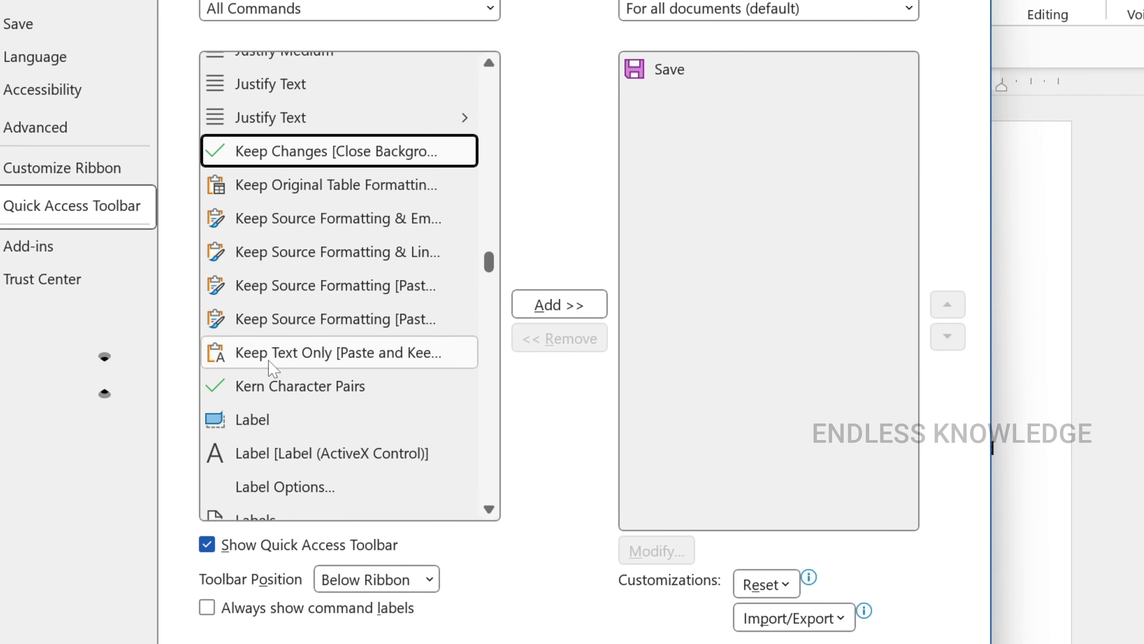
click(349, 361)
click(539, 306)
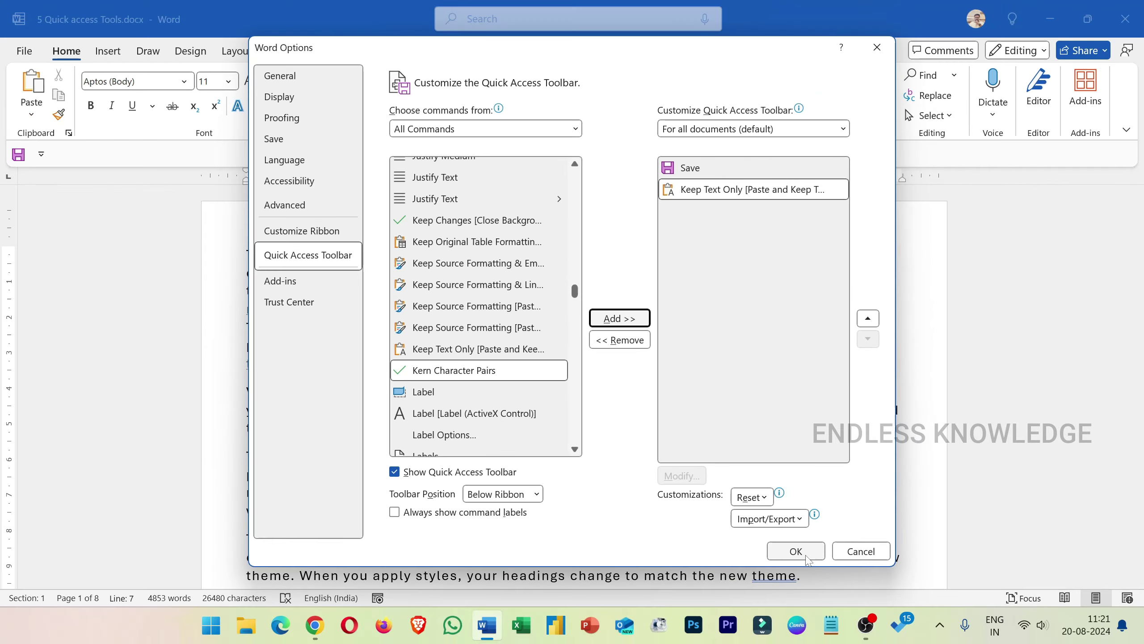
click(794, 550)
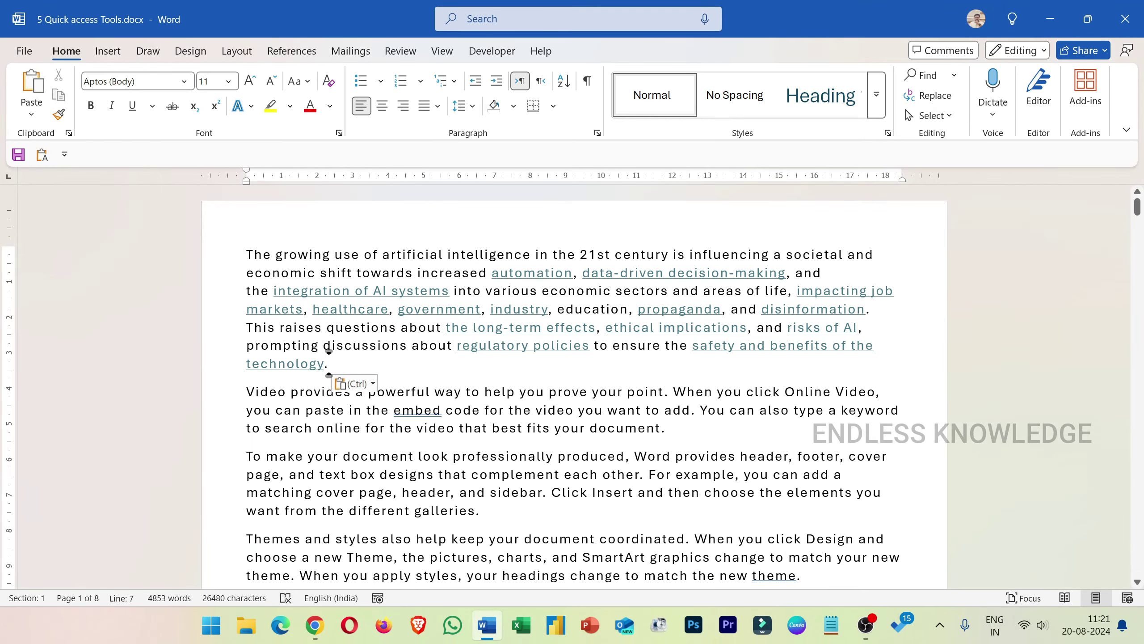
- Replace the hyperlinked artificial intelligence paragraph with a text-only paste of itself and enter the line "Title" below it
double_click(225, 262)
key(ctrl+c)
key(Delete)
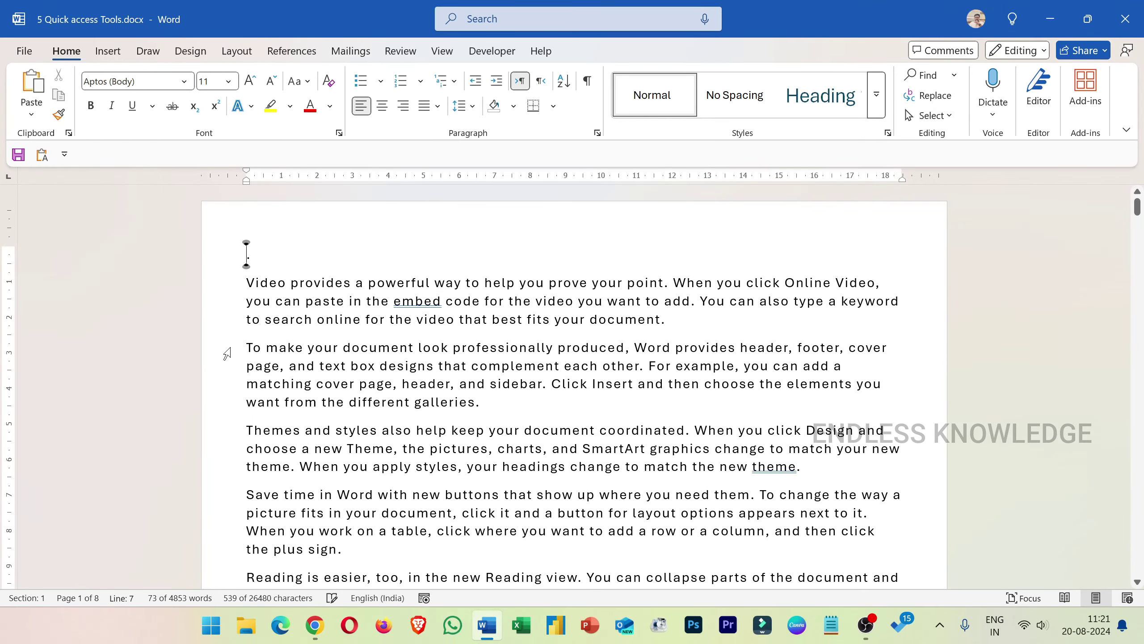
key(Delete)
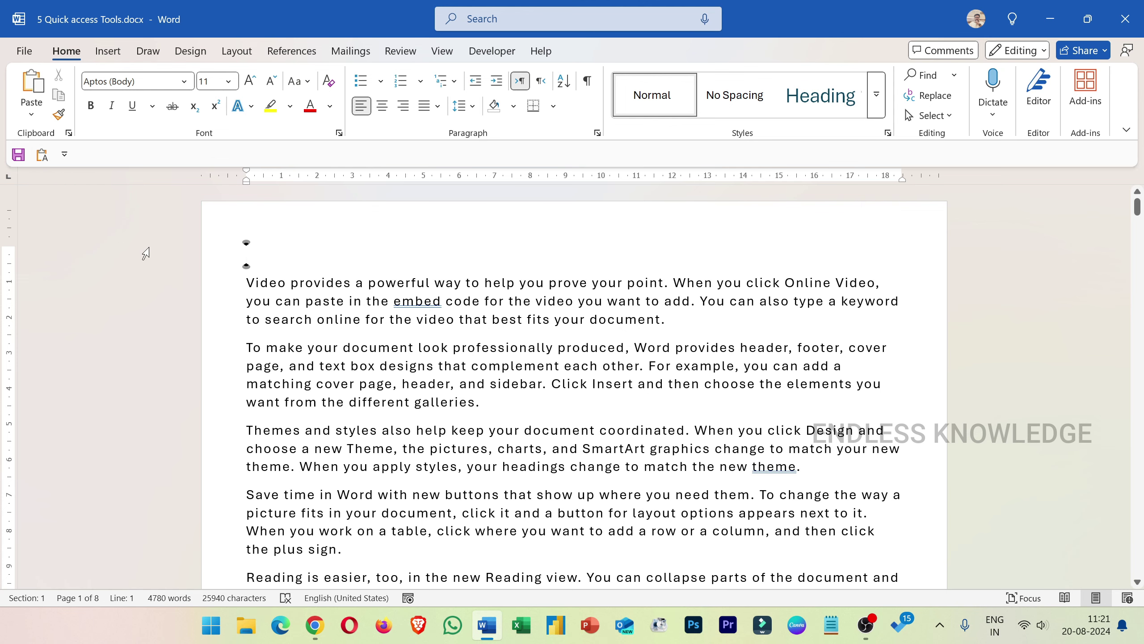
click(43, 154)
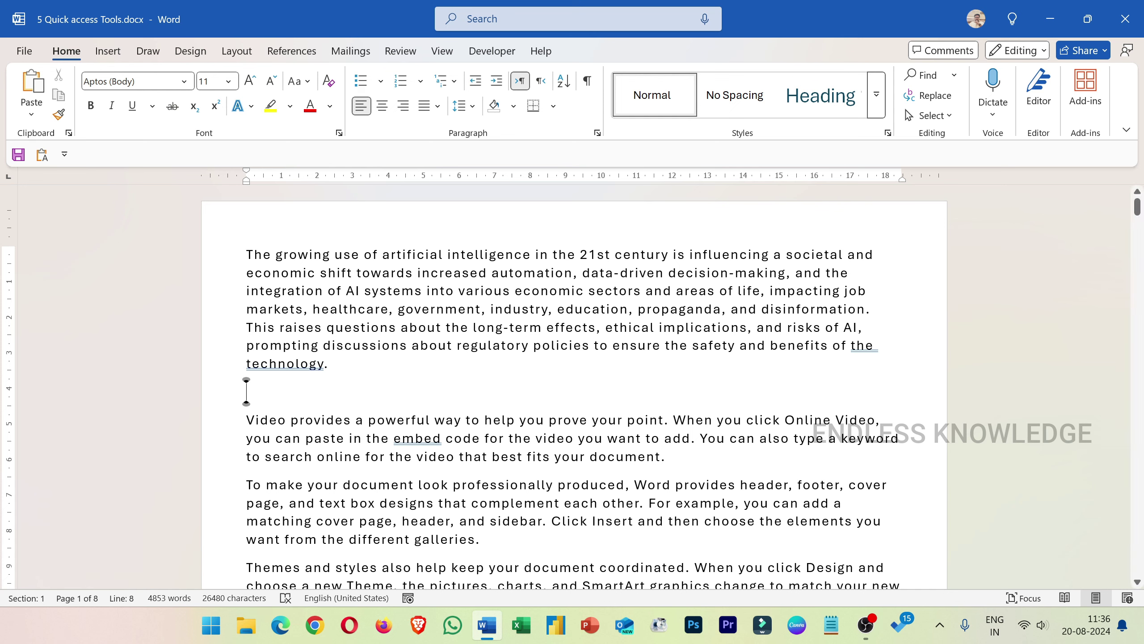
text(Title)
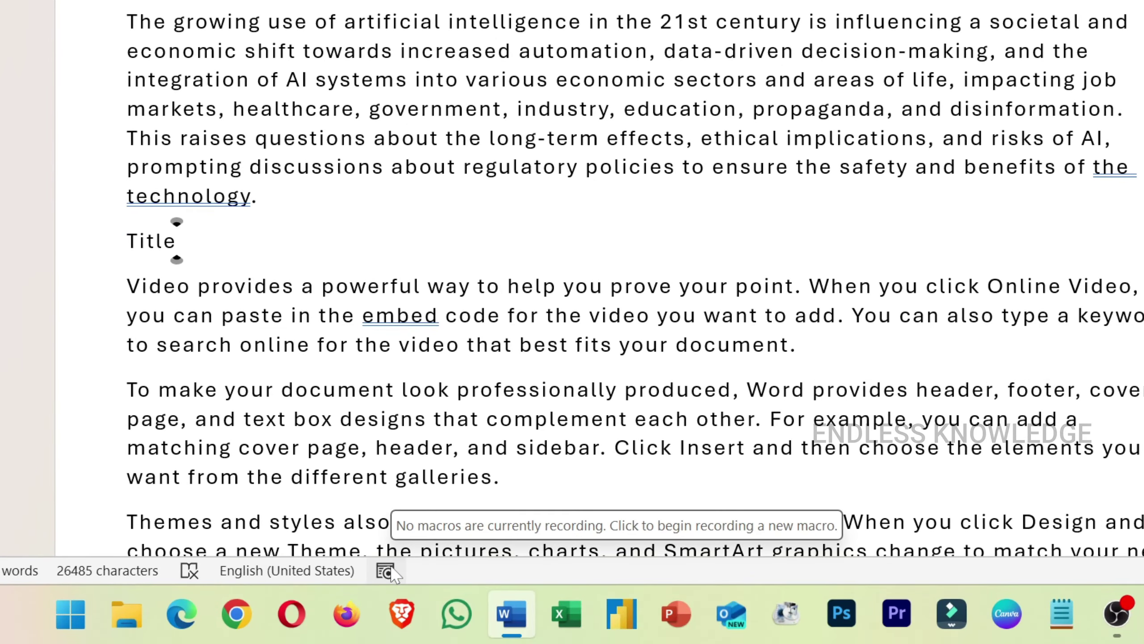
- Check in the status bar options whether Macro Recording is enabled
right_click(426, 571)
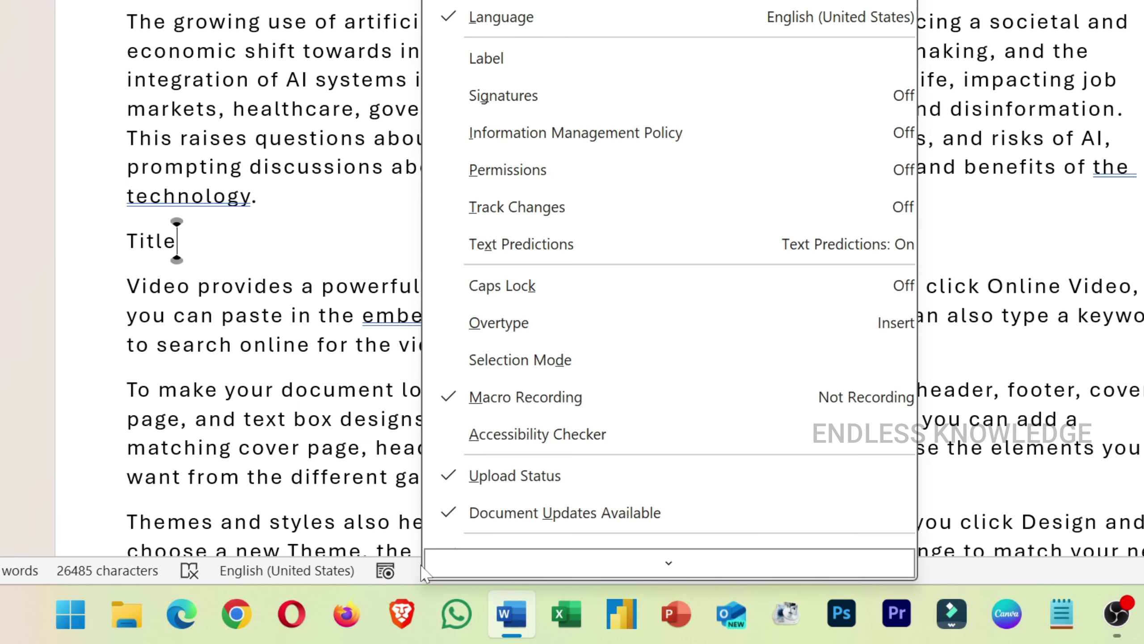
click(484, 400)
click(471, 411)
click(416, 574)
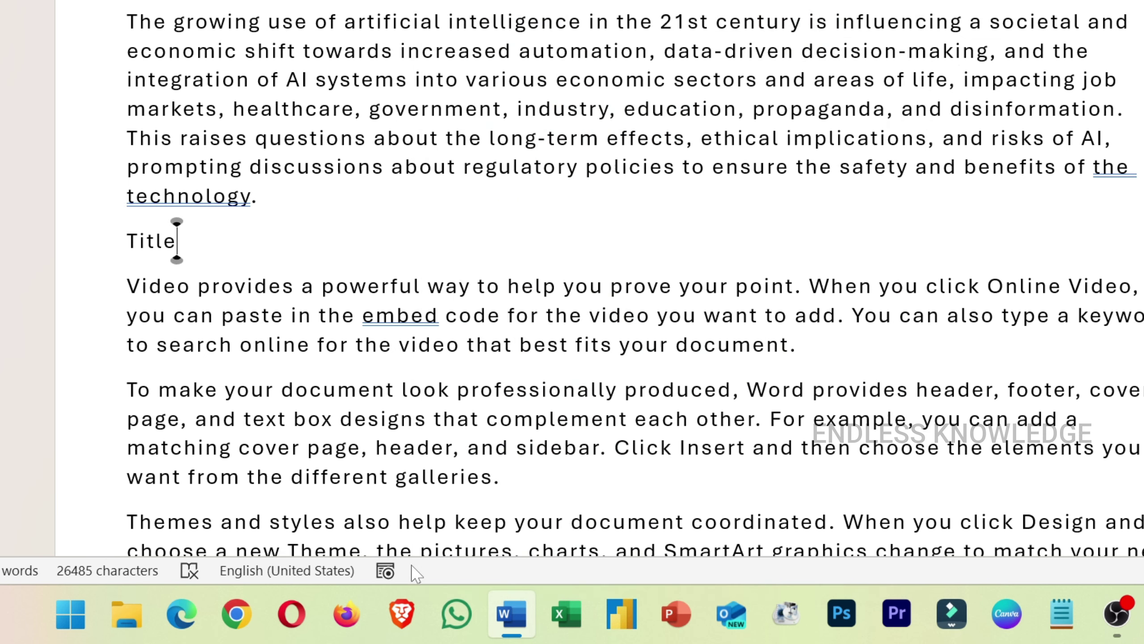
- Start recording a macro named Title_formatting on the selected "Title" line, stored in All Documents (Normal.dotm)
click(102, 256)
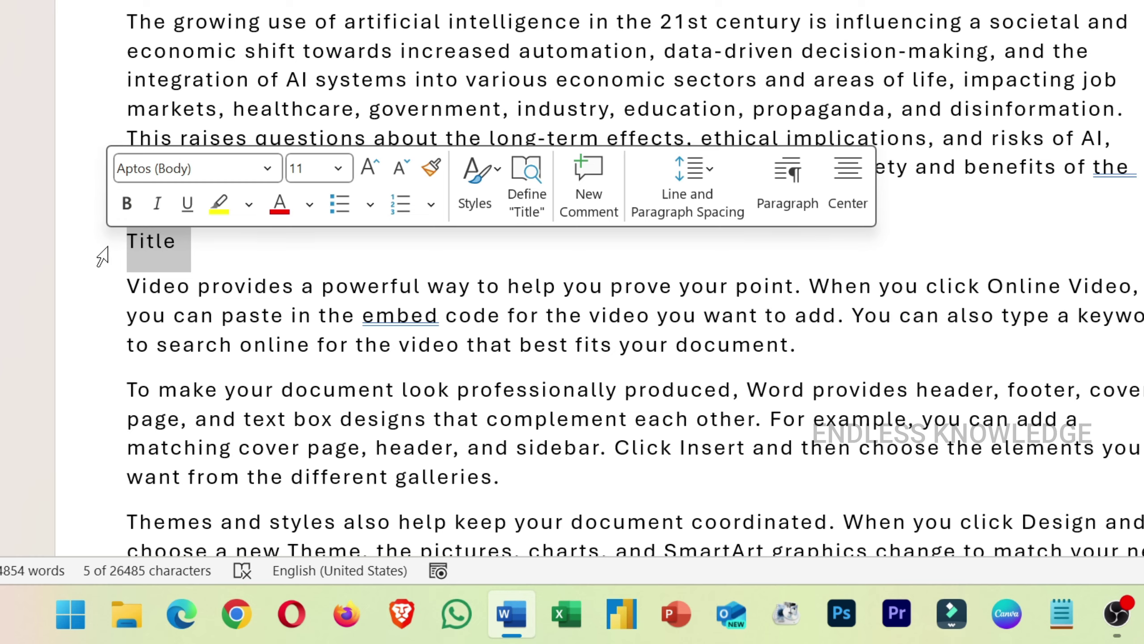
click(437, 570)
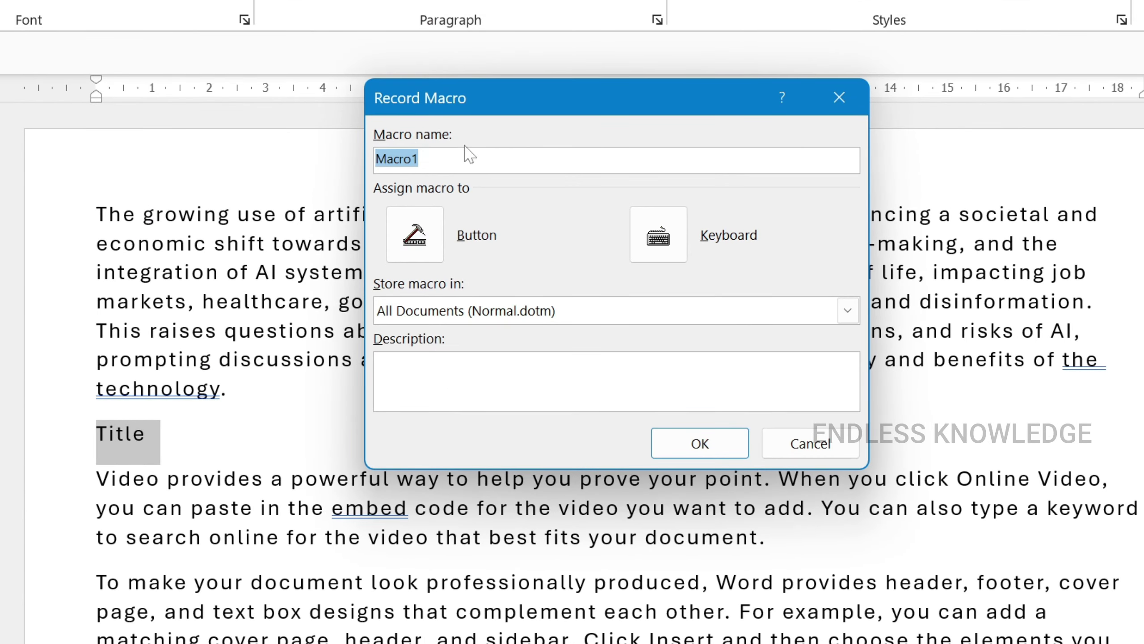
text(Ti)
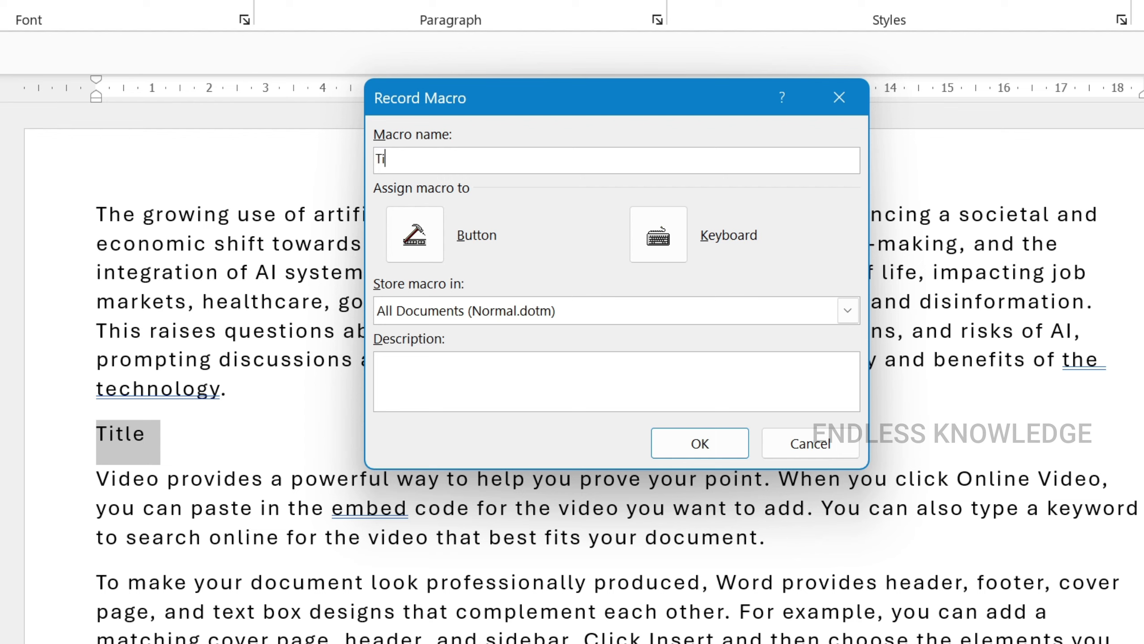
text(tle_formatting)
click(483, 320)
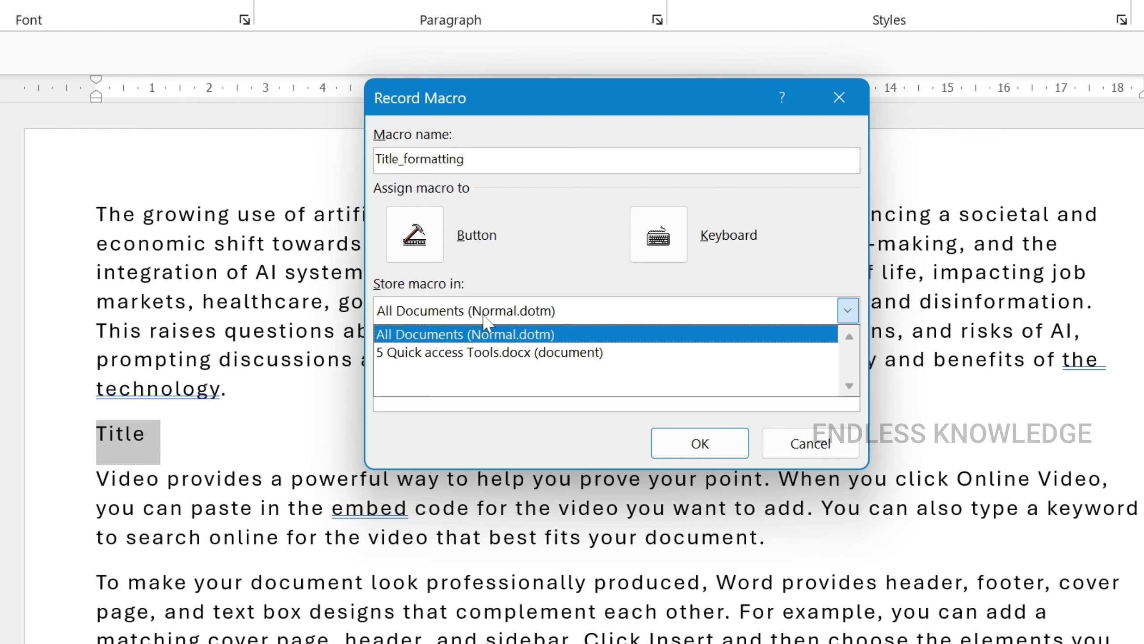
click(478, 354)
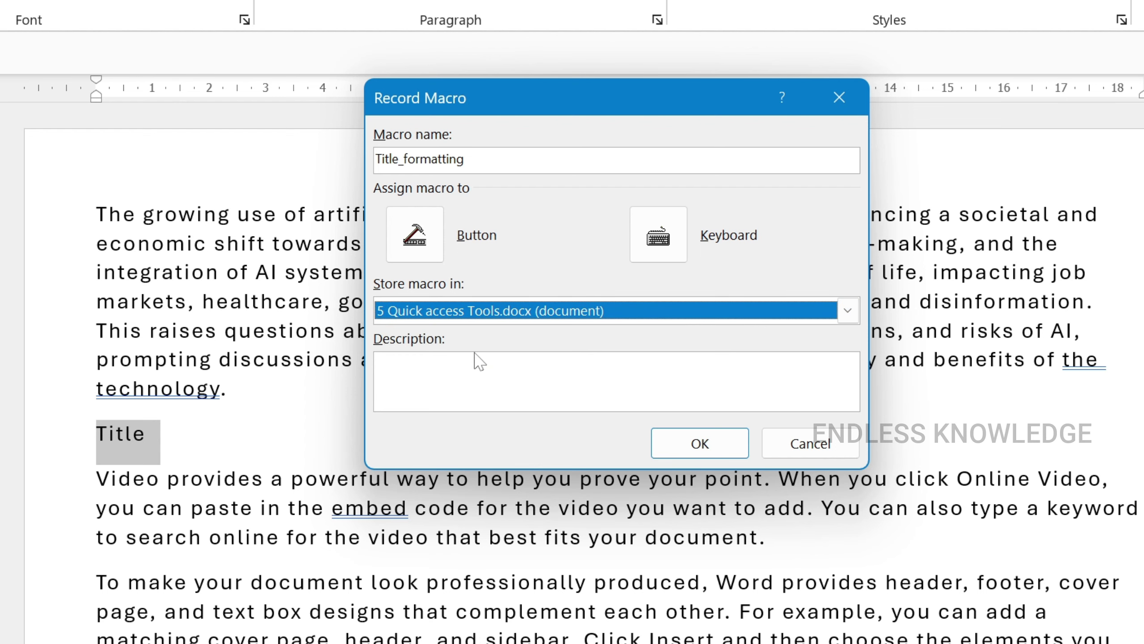
click(460, 317)
click(466, 336)
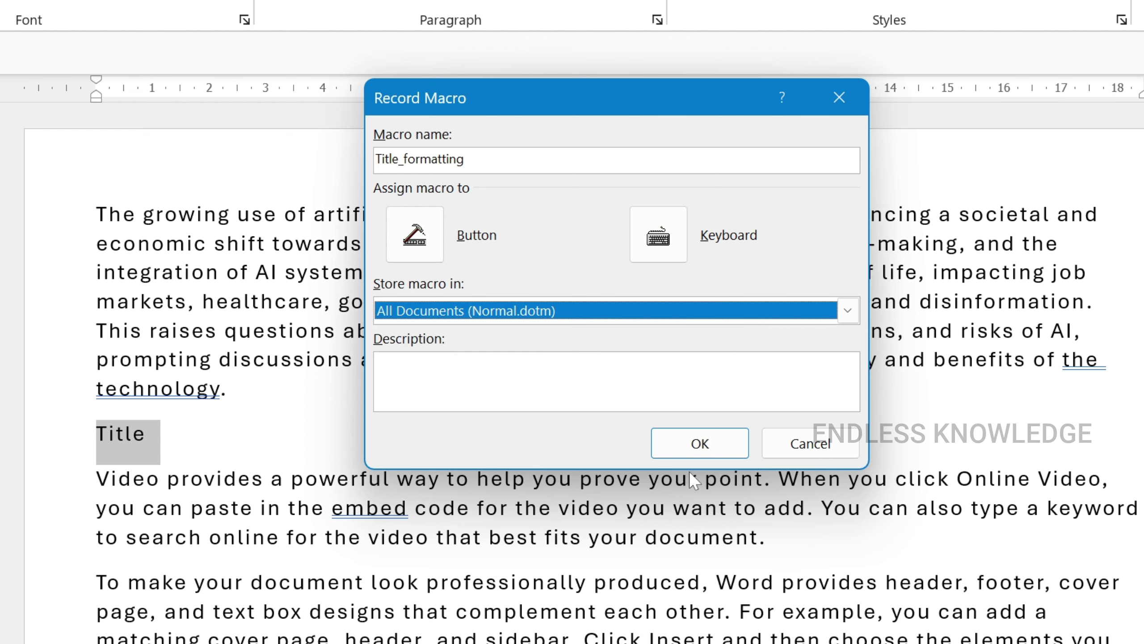
click(714, 446)
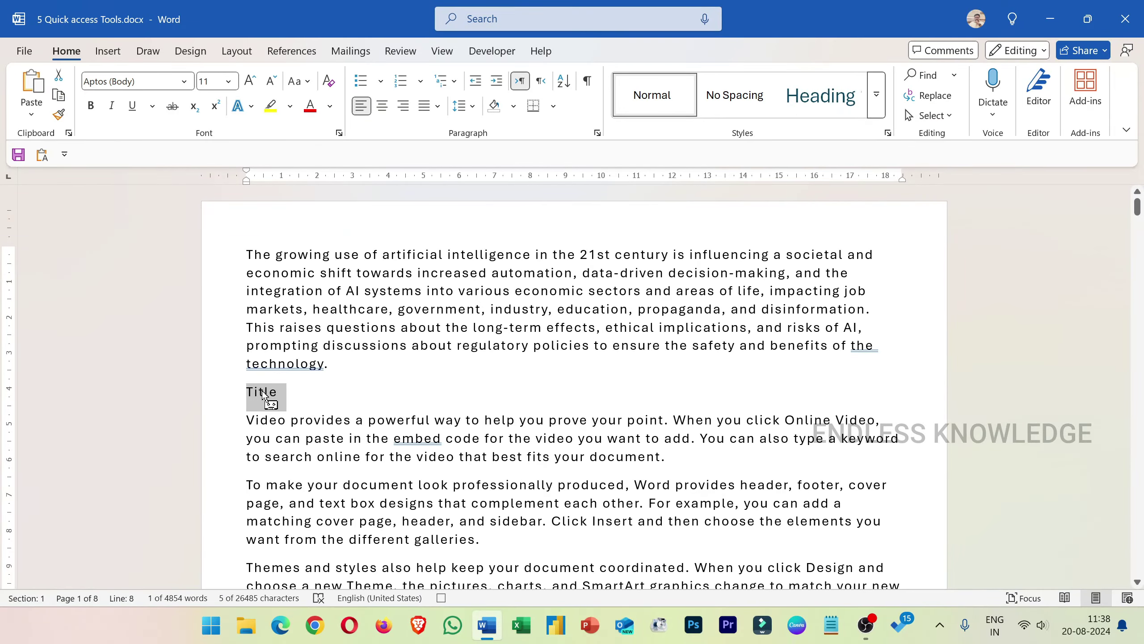
- Format the selected title in Raleway ExtraBold at size 16 and change its case to UPPERCASE
click(184, 82)
click(178, 237)
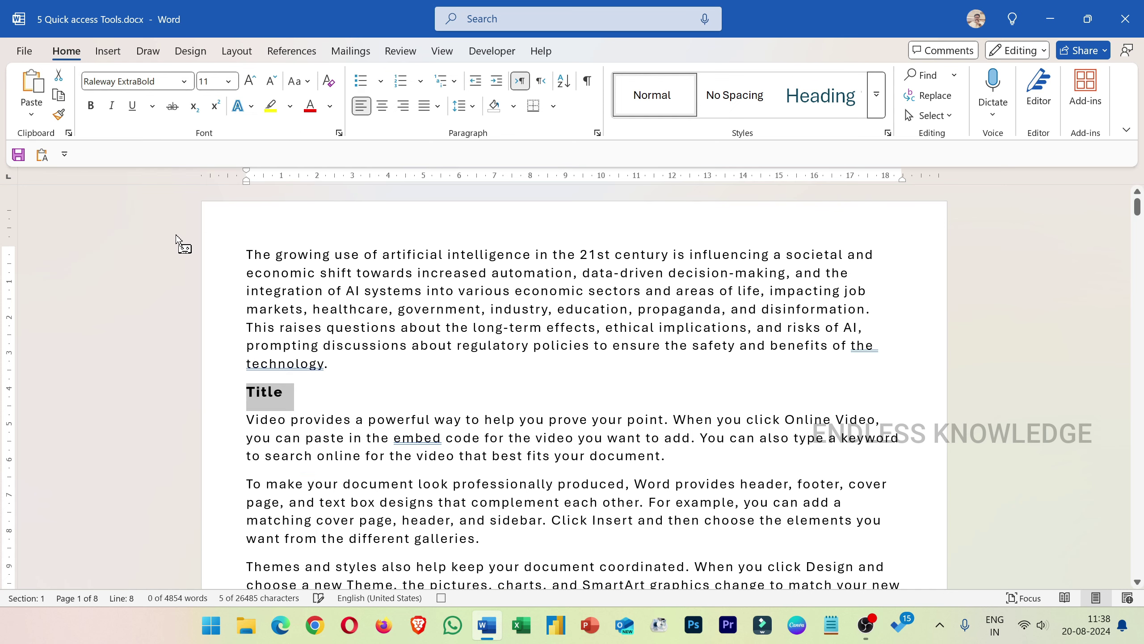
click(228, 81)
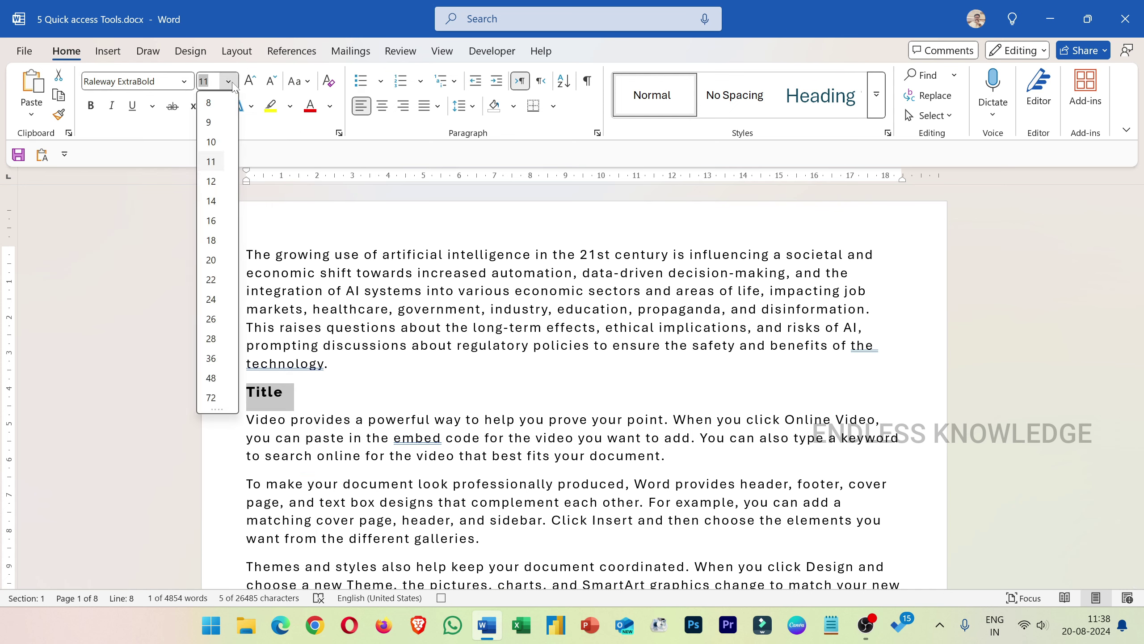
click(217, 220)
click(297, 81)
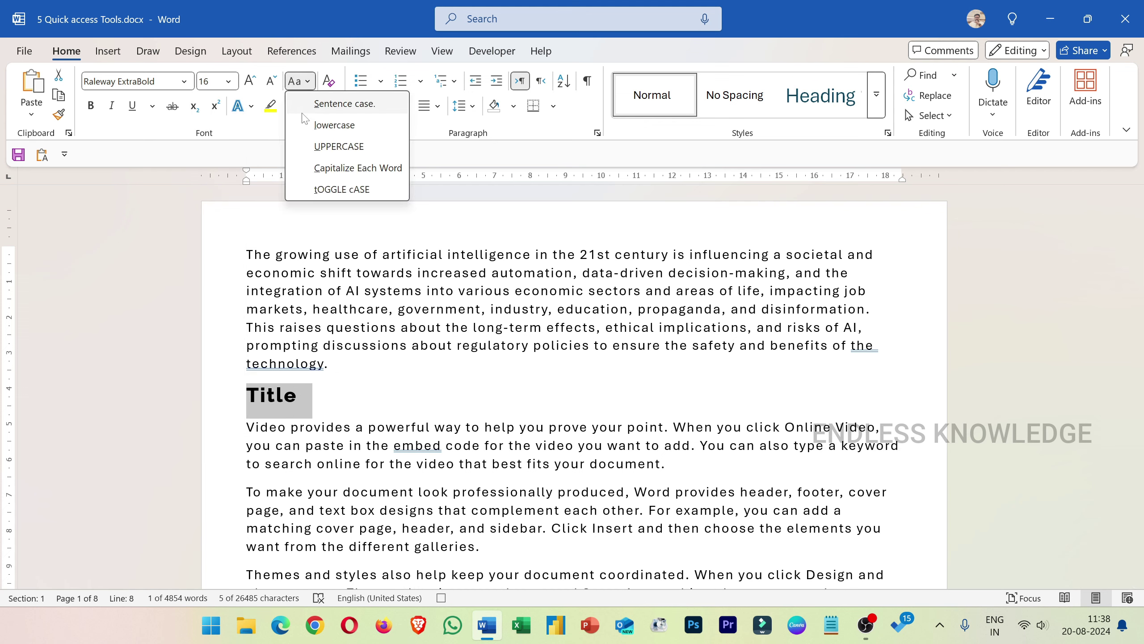
click(325, 146)
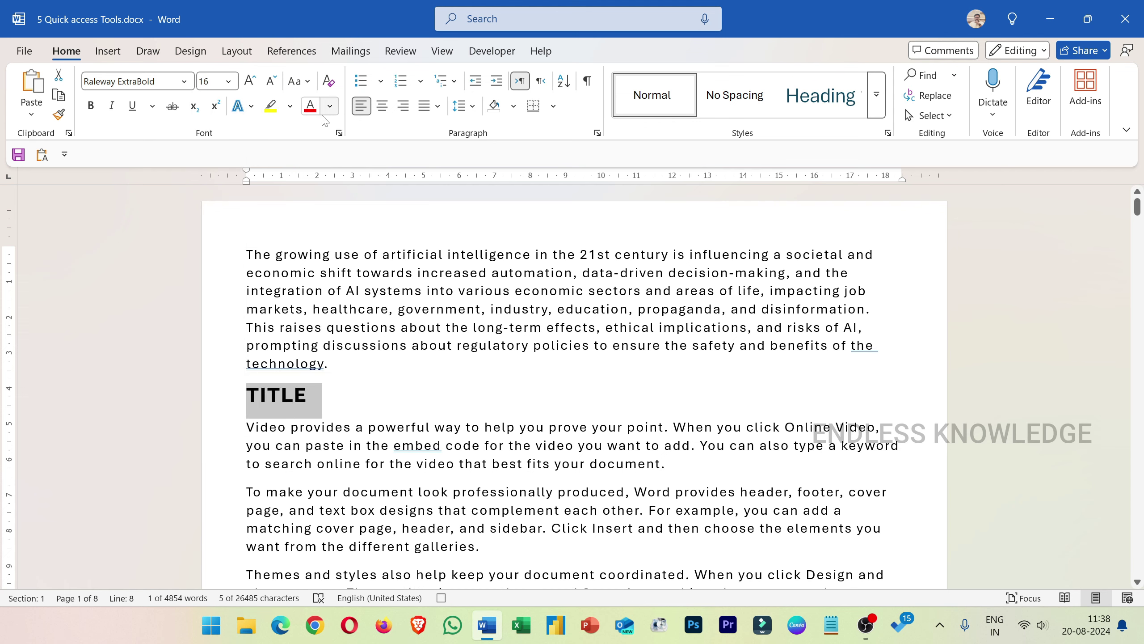
- Center the title with a thick underline and end the macro recording
click(382, 105)
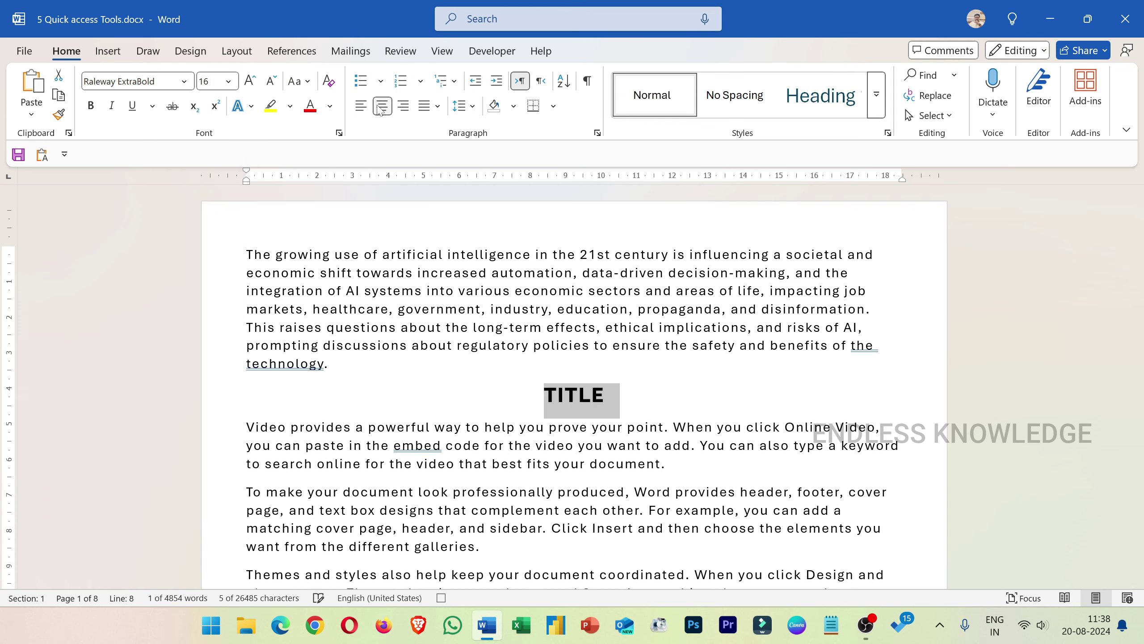
click(153, 106)
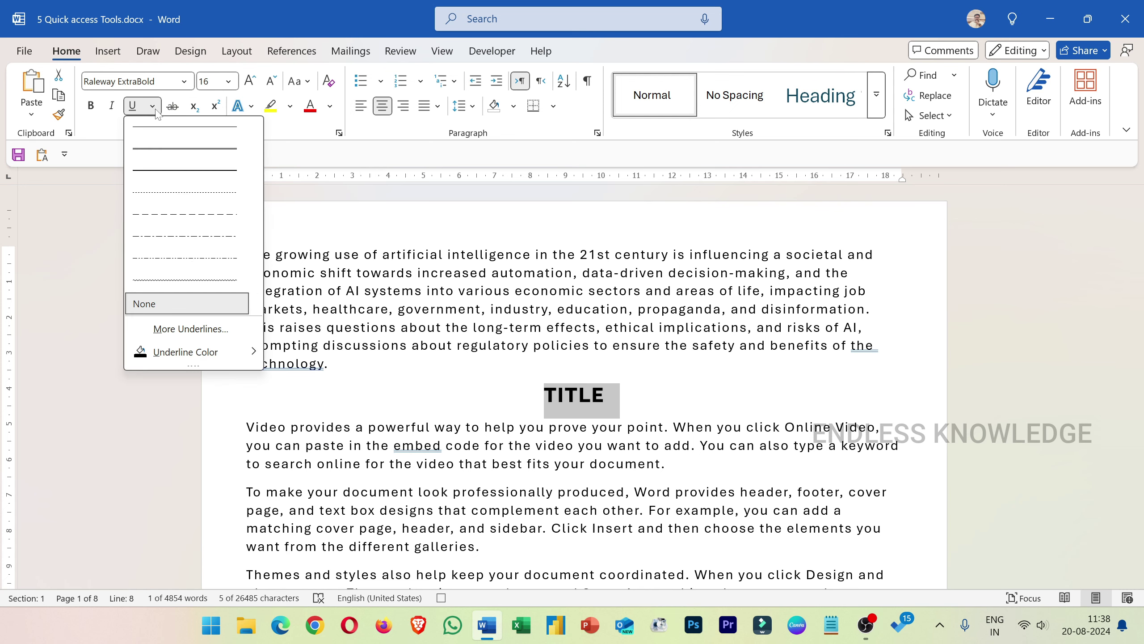
click(165, 170)
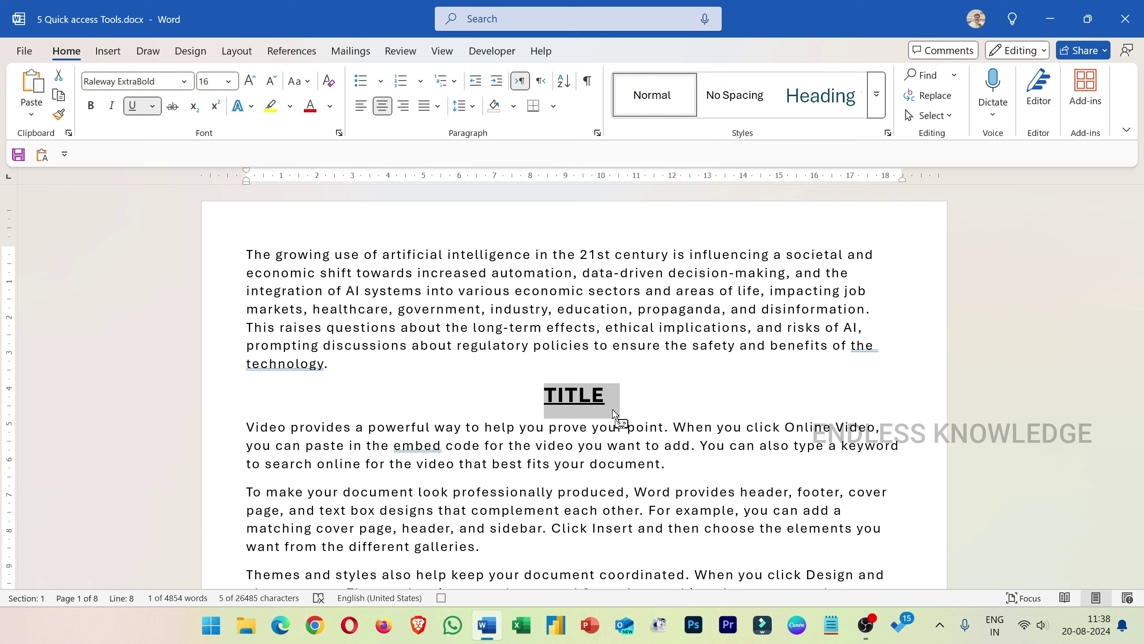
drag(615, 417, 633, 399)
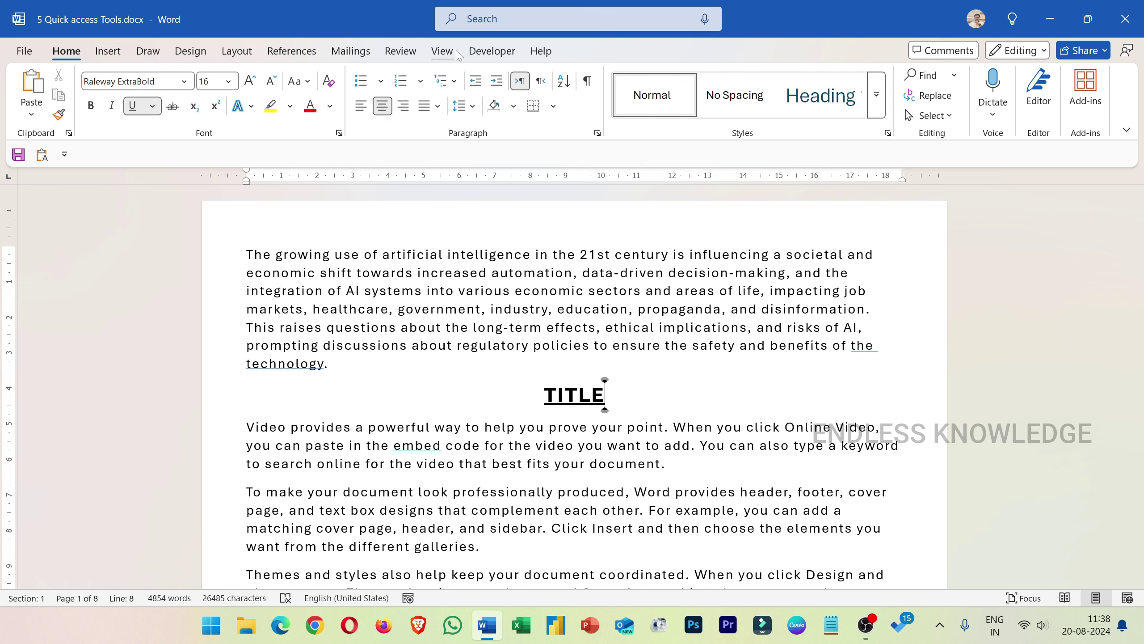
- View the list of recorded macros and close it without running any
click(492, 51)
click(67, 95)
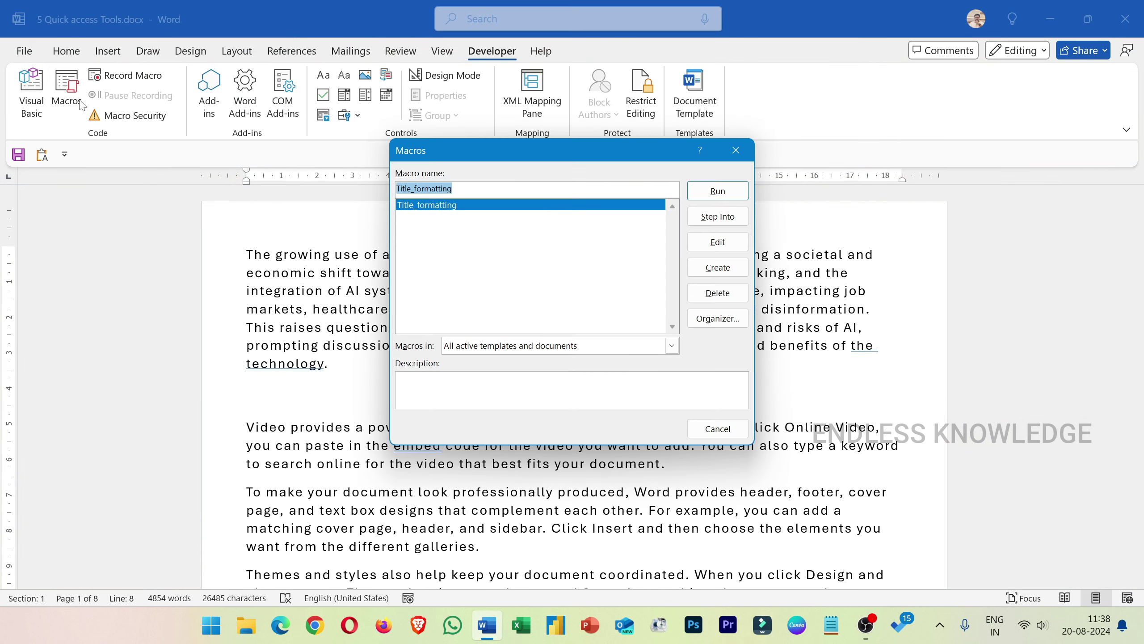
click(711, 429)
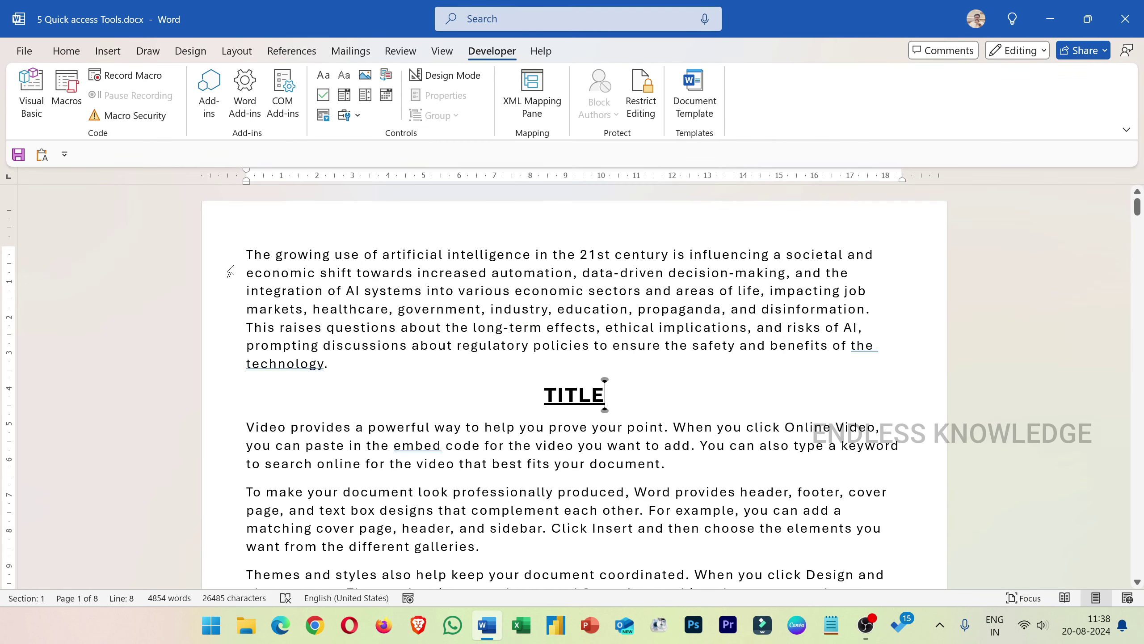
- Insert a new line above the first paragraph and enter "My Title" on it
click(246, 254)
key(Return)
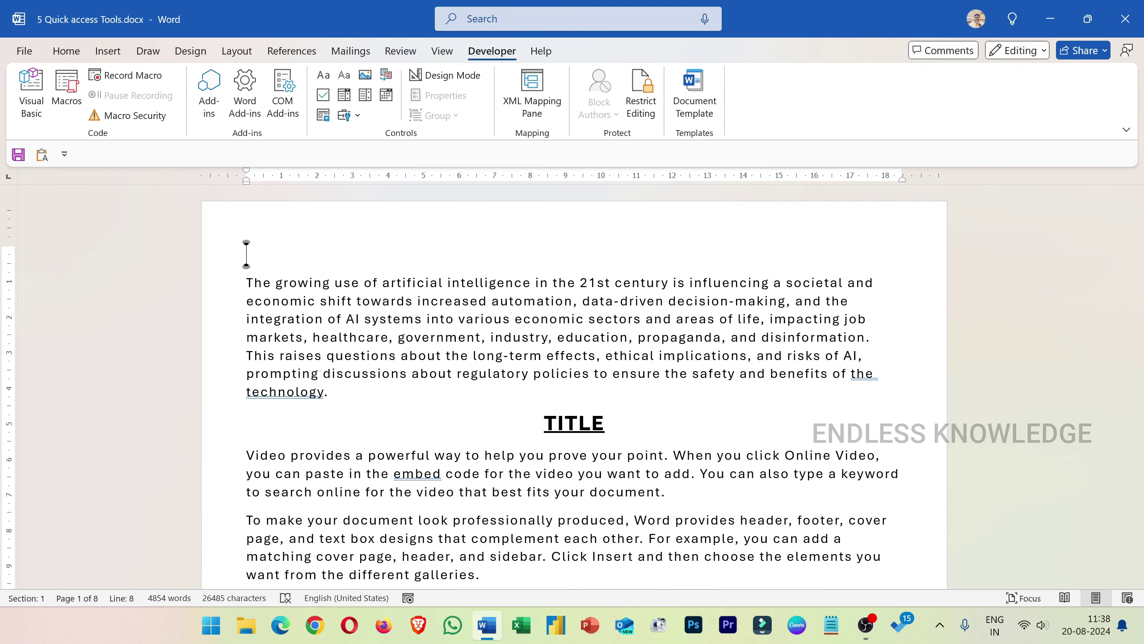
text(My Title)
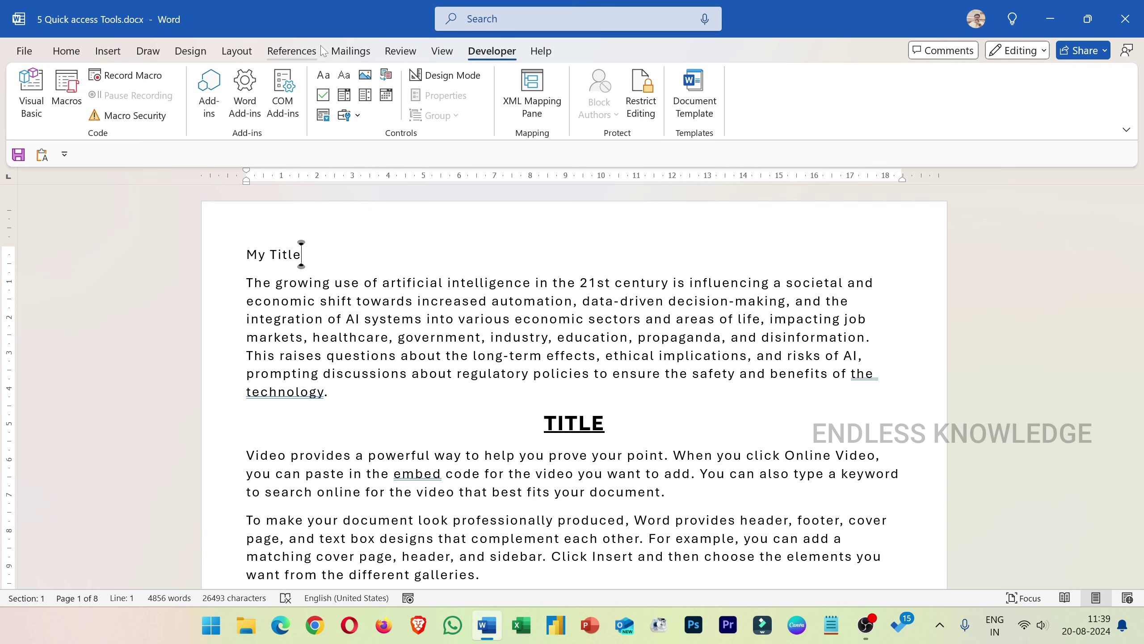
- Add the Title_formatting macro to the Quick Access Toolbar for all documents
click(64, 154)
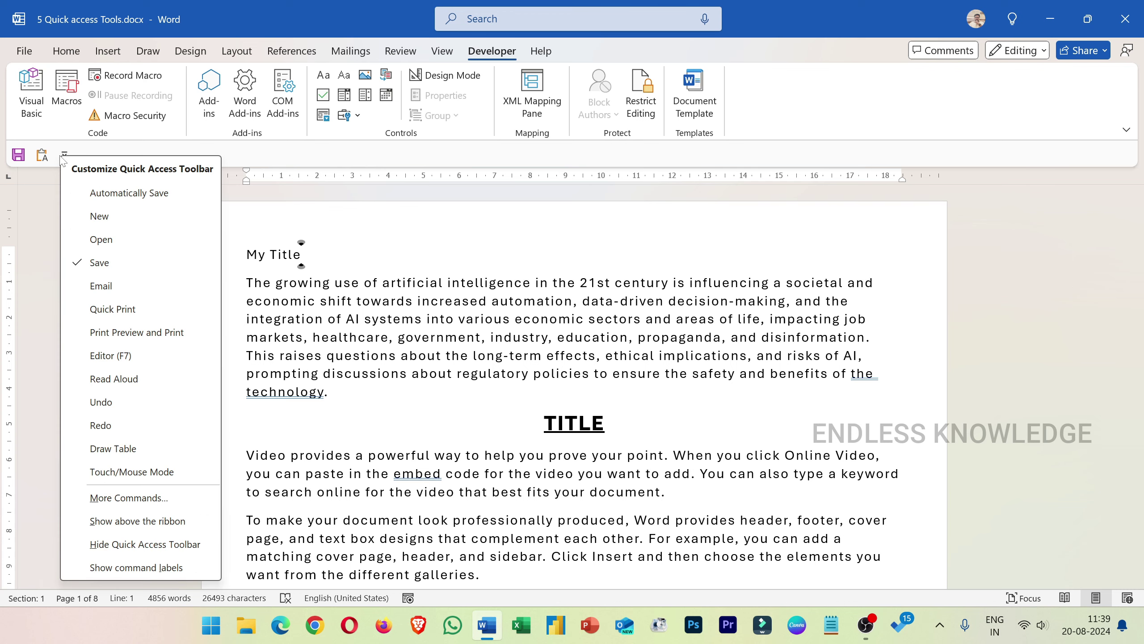
click(132, 499)
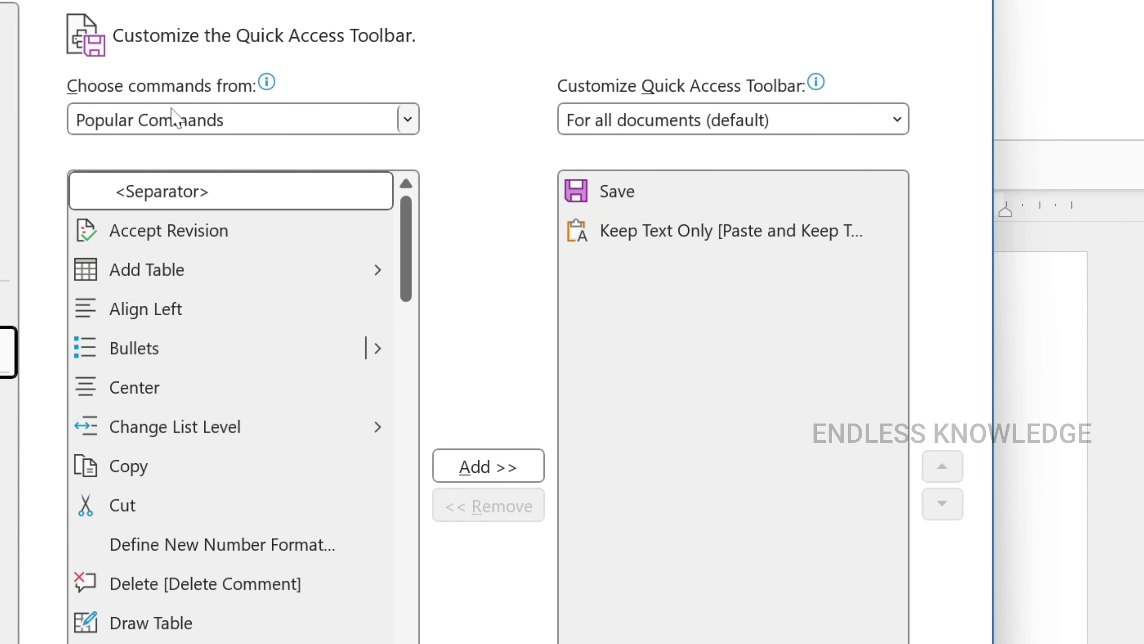
click(171, 117)
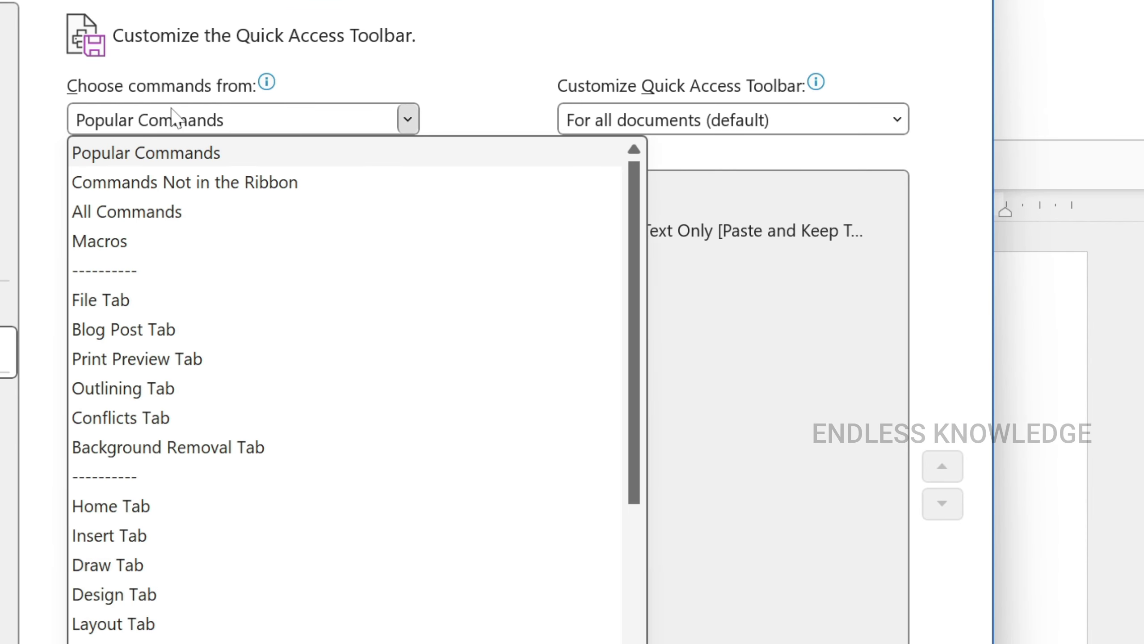
click(137, 241)
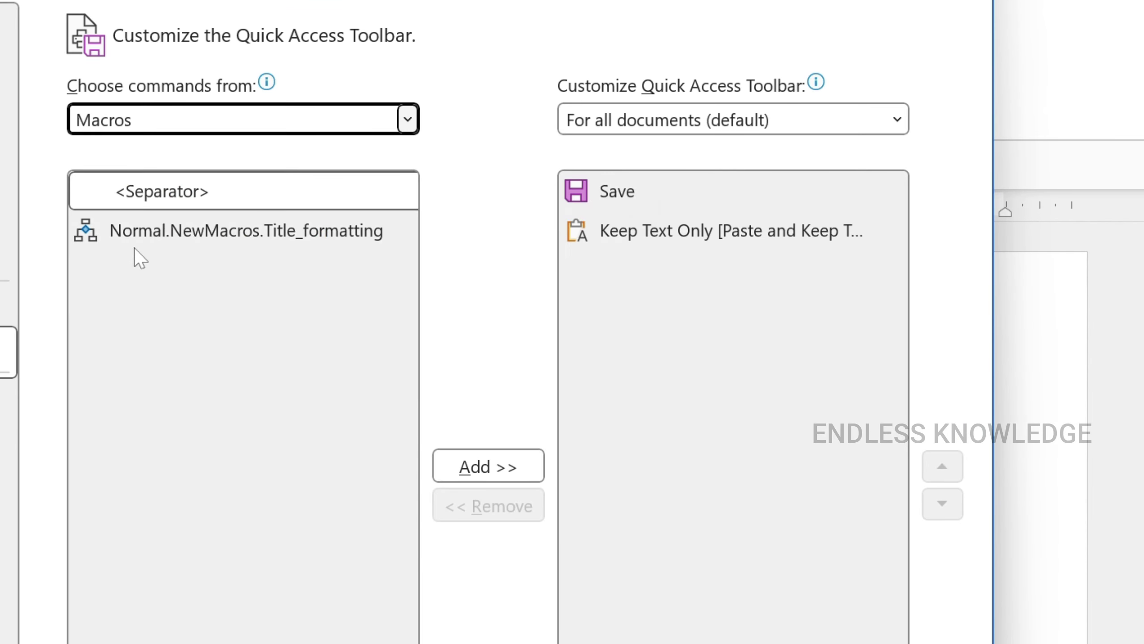
click(226, 238)
click(464, 472)
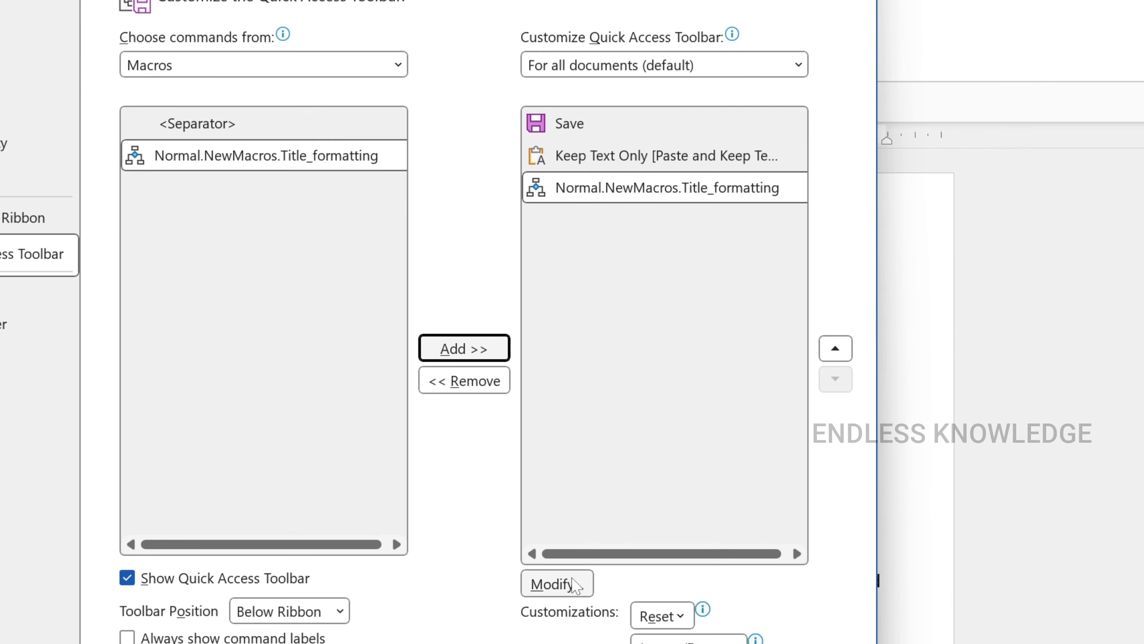
- Give the macro's toolbar entry the boxed letter A symbol and the display name "Title formatting", and save the toolbar customization
click(576, 584)
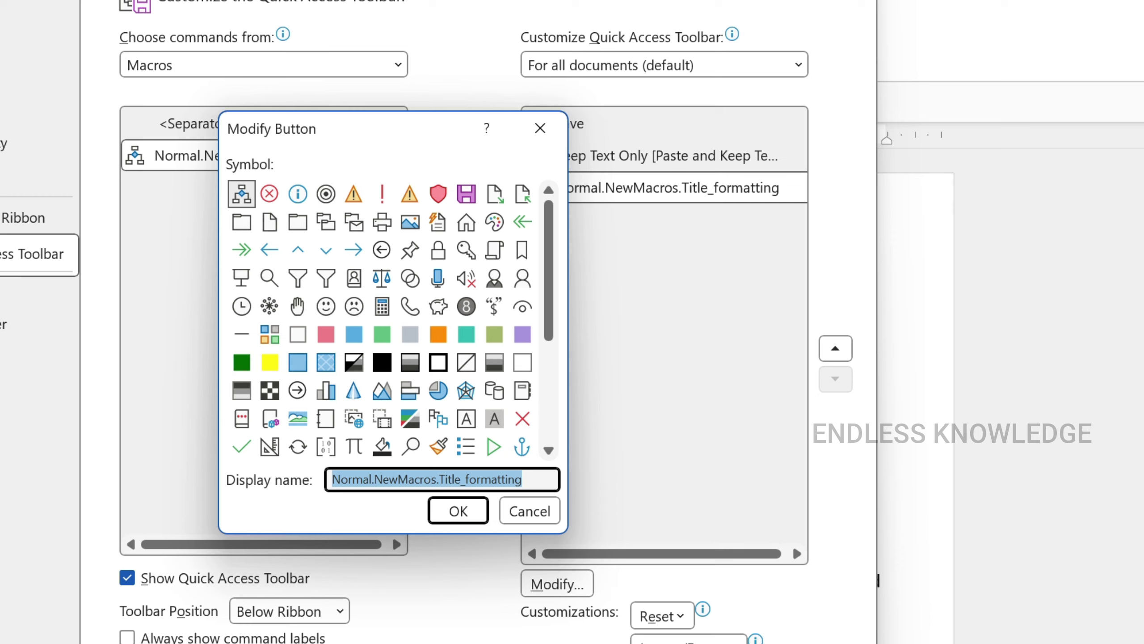
click(466, 418)
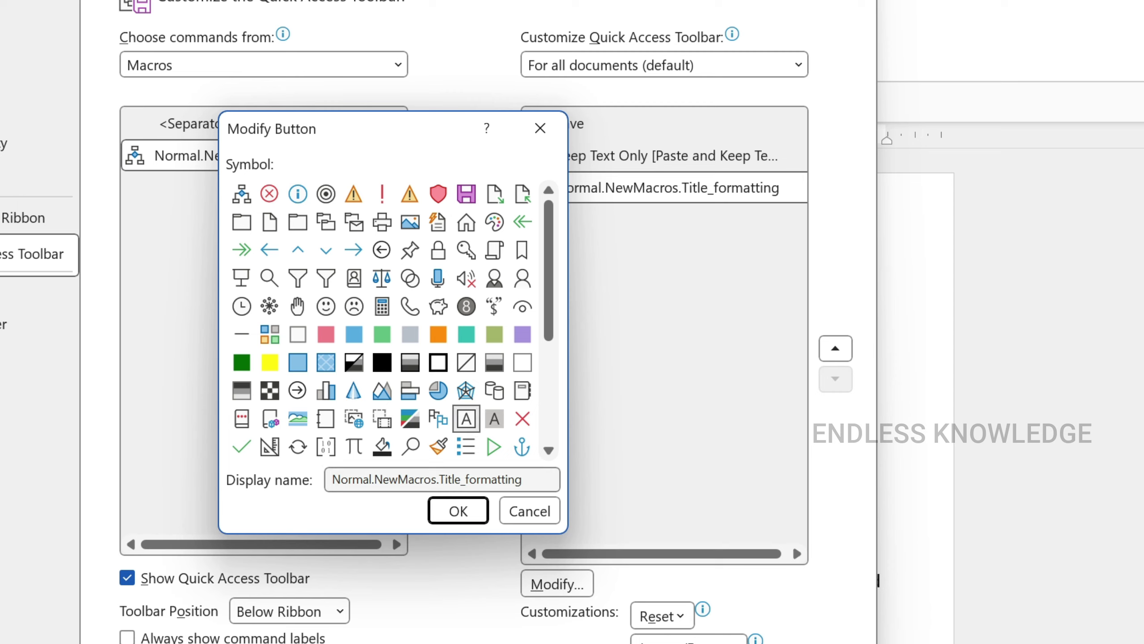
click(332, 480)
drag(331, 480, 439, 480)
key(BackSpace)
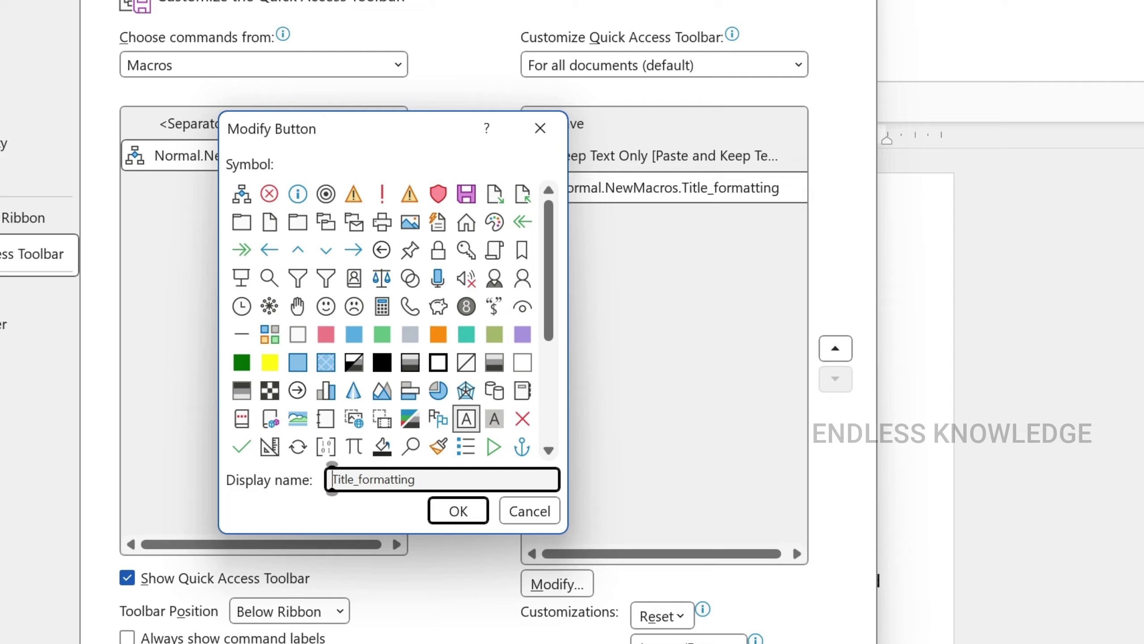
click(356, 479)
key(BackSpace)
click(458, 511)
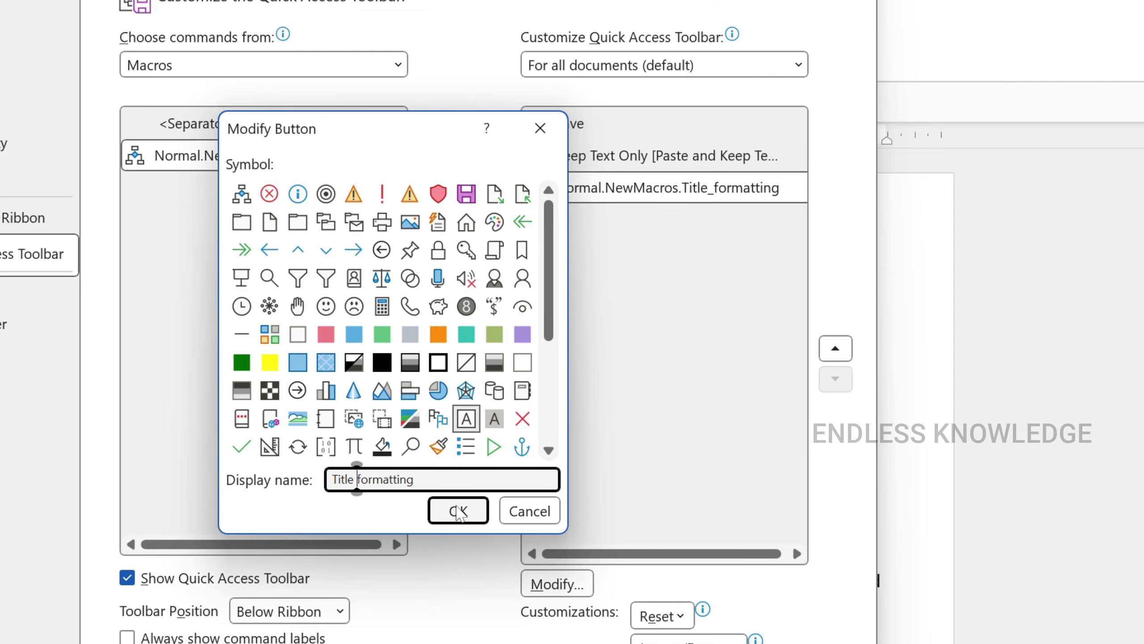
click(796, 550)
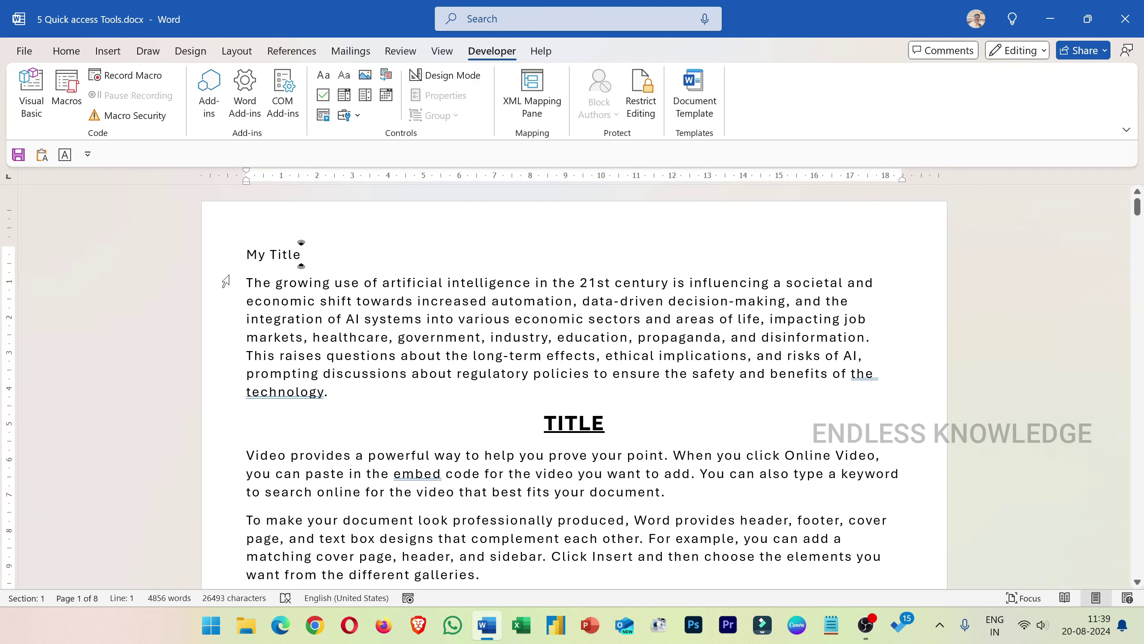
- Format the "My Title" line with the title-formatting macro from the Quick Access Toolbar
click(214, 261)
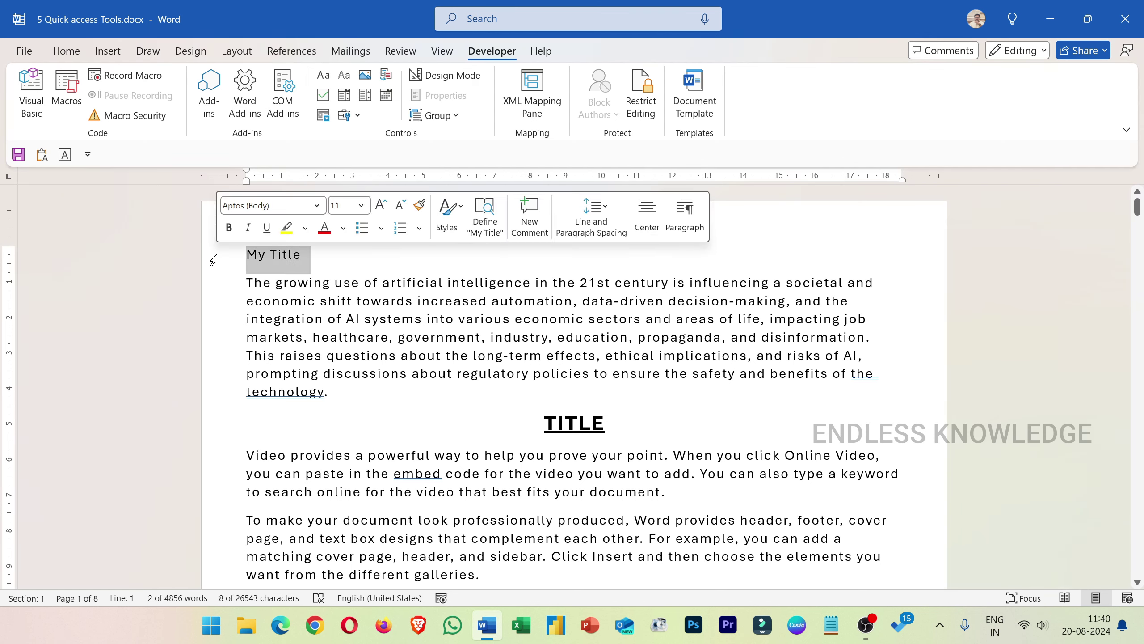
click(65, 155)
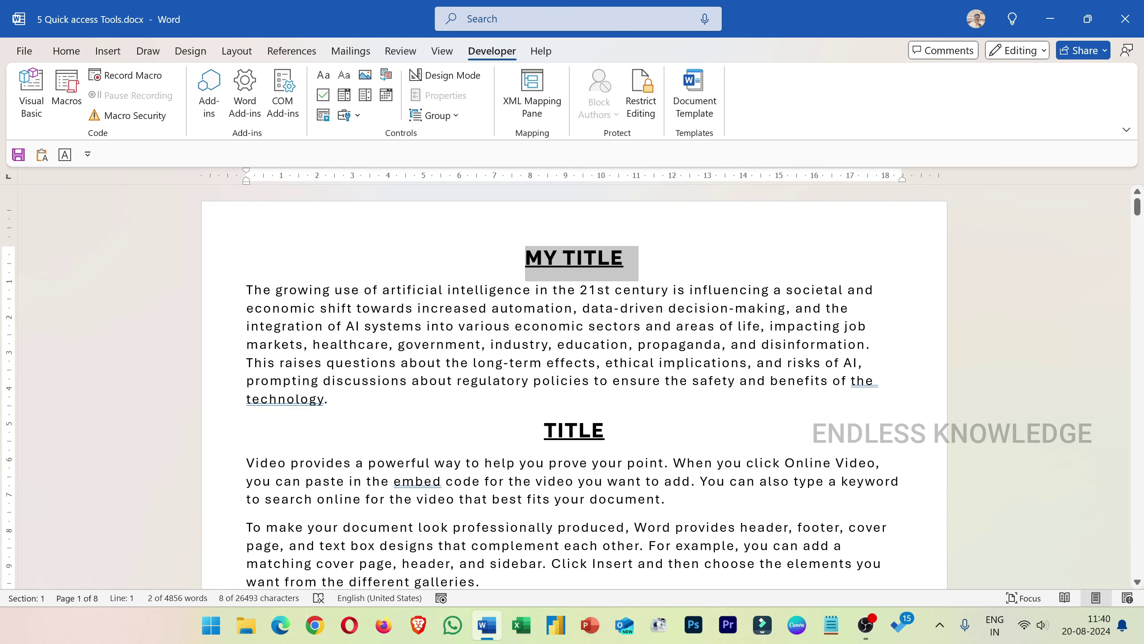
- Open a new blank document in a separate window and enter "king" on its first line
right_click(485, 625)
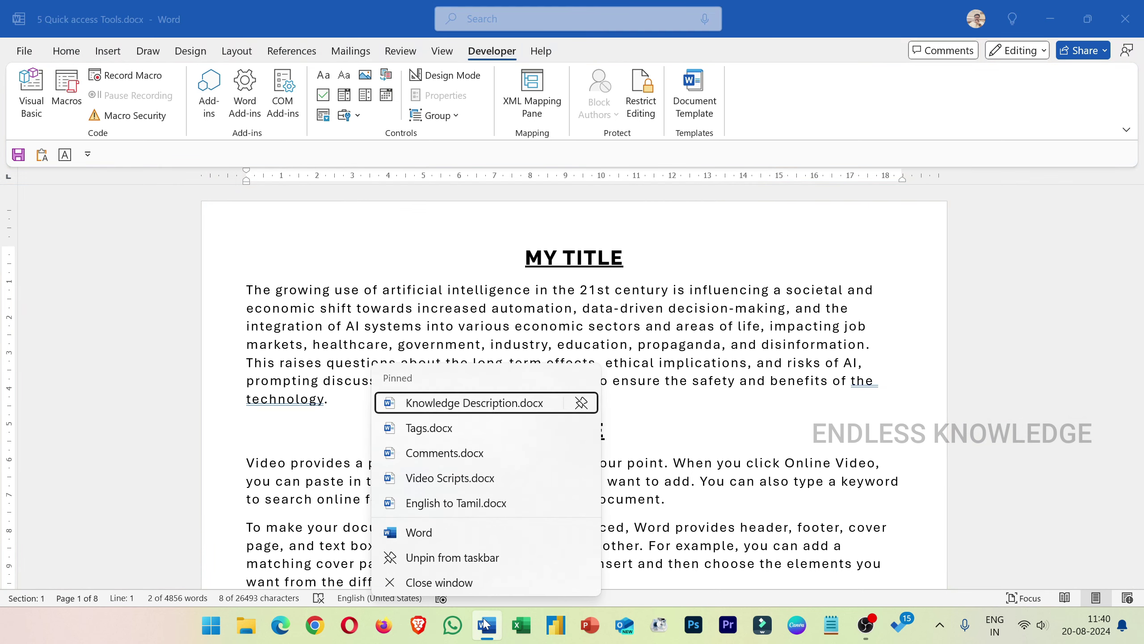
click(445, 534)
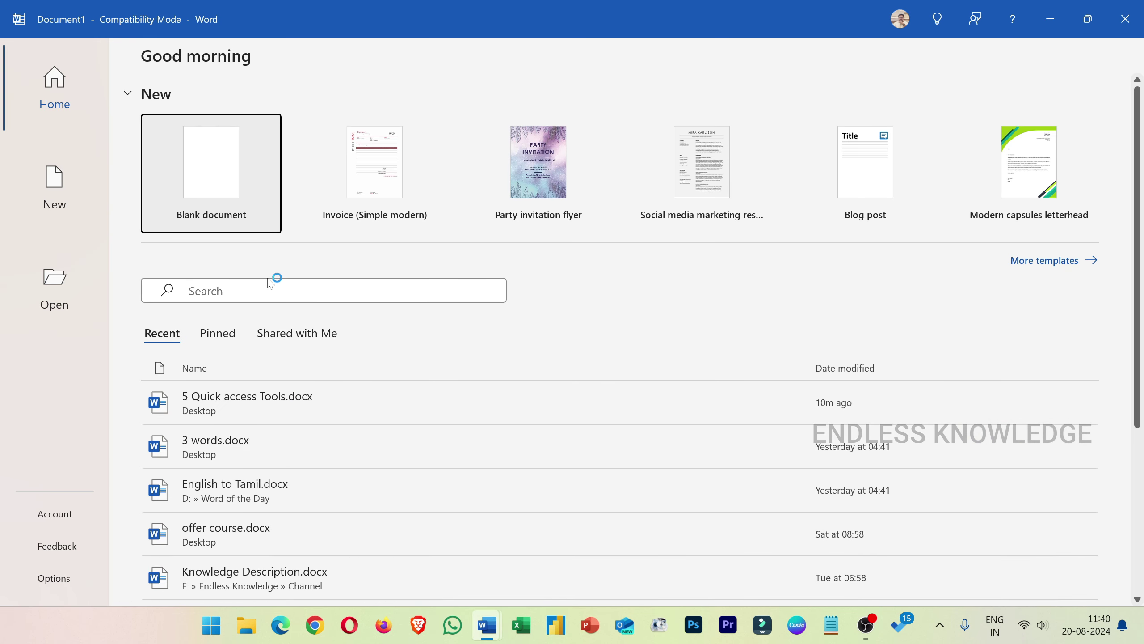
click(230, 180)
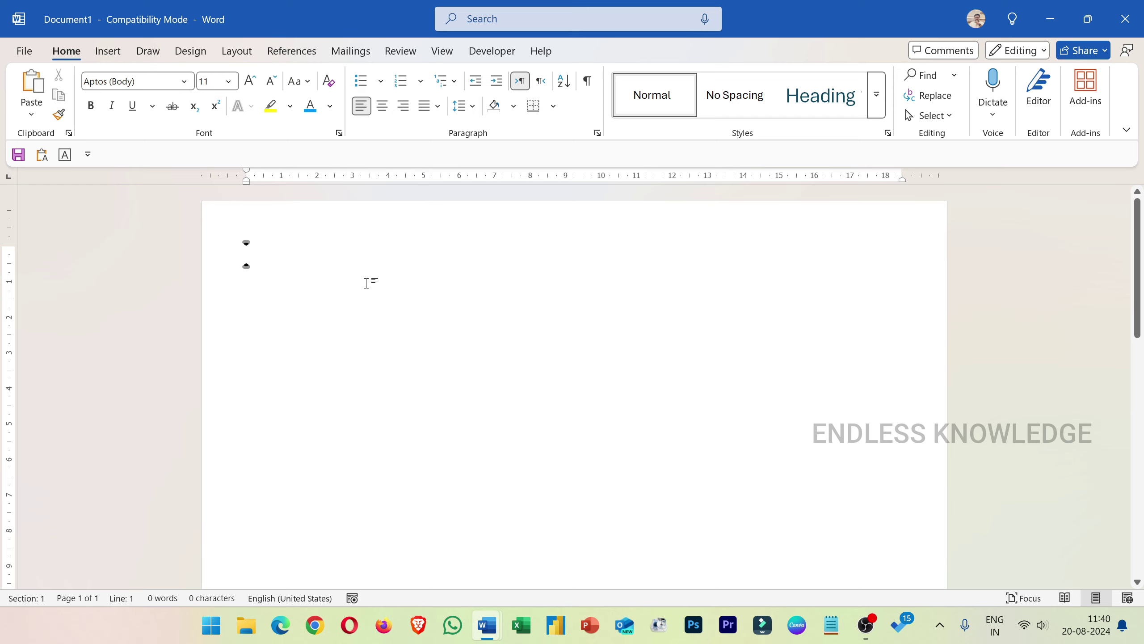
text(king)
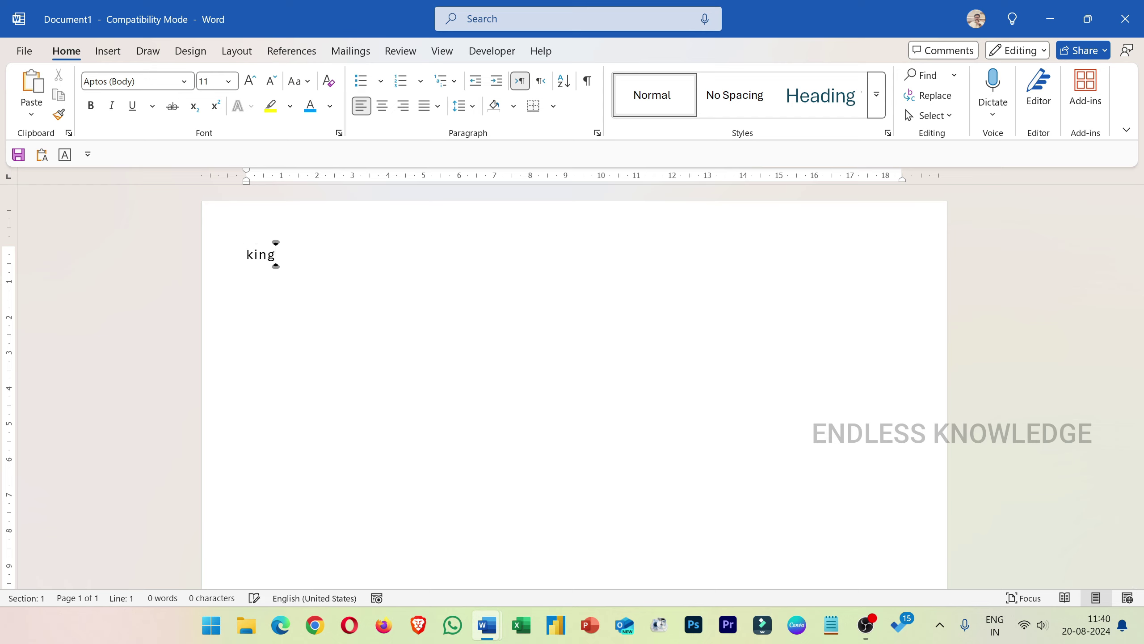
- Run the title-formatting macro on "king" and close the new document without saving it
click(210, 256)
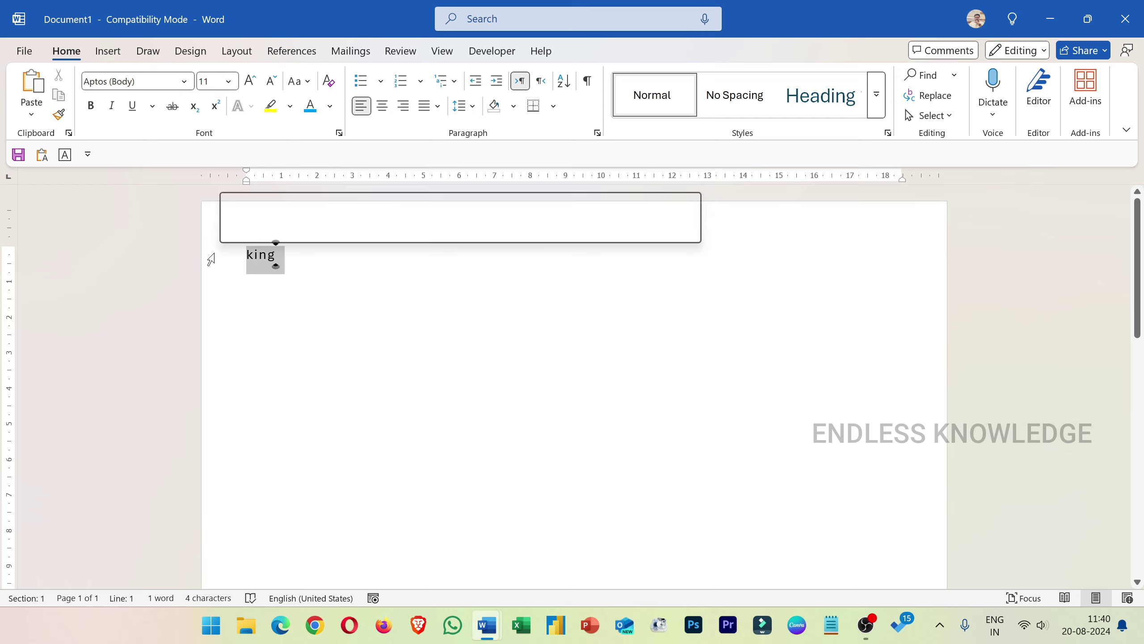
click(66, 155)
click(636, 259)
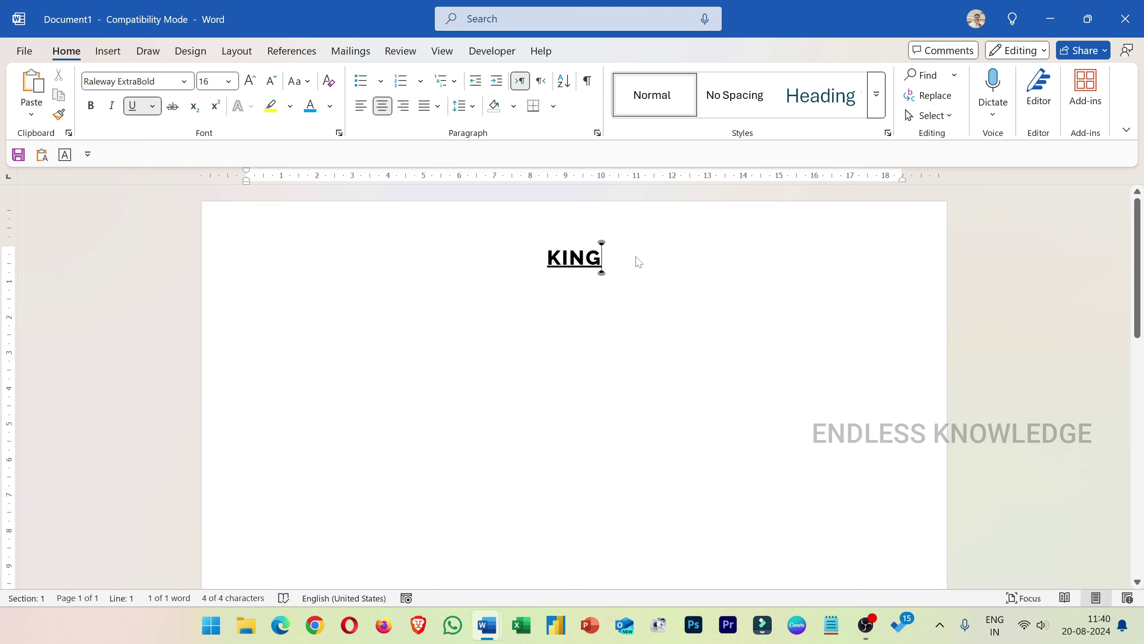
click(1125, 18)
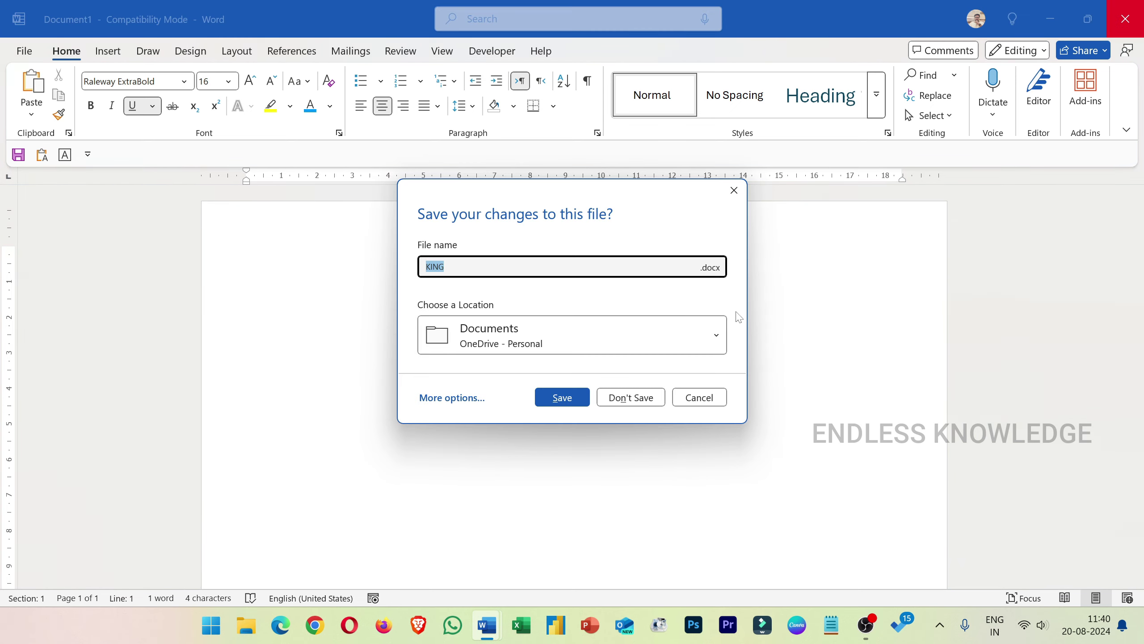
click(636, 398)
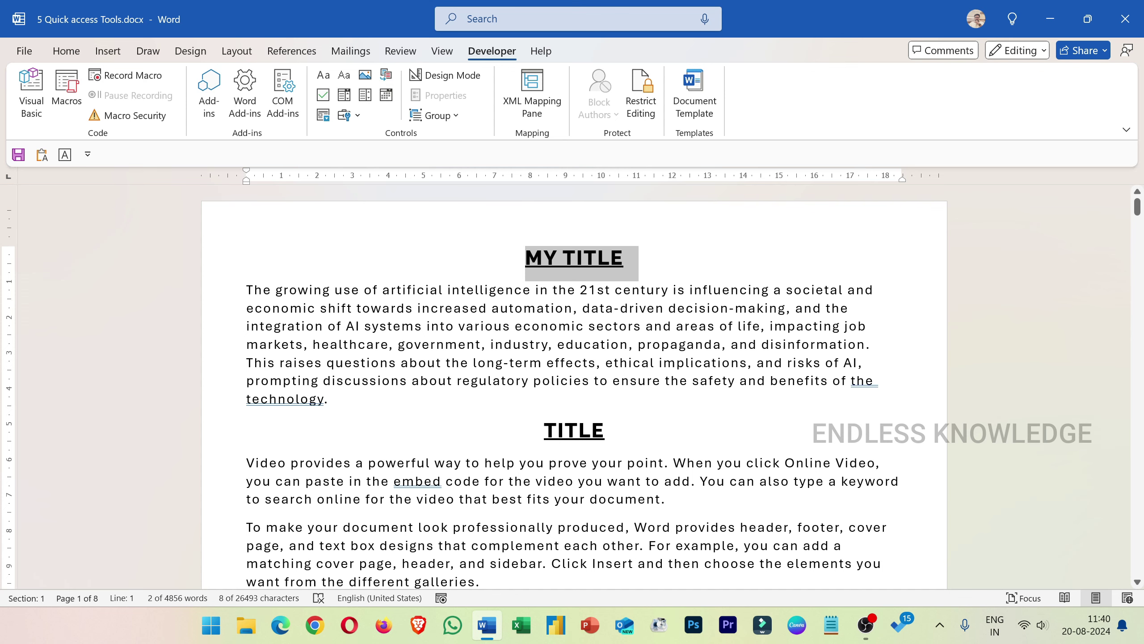
- Insert an empty line after the paragraph ending "want from the different galleries." below the TITLE heading
scroll(575, 387, down, 3)
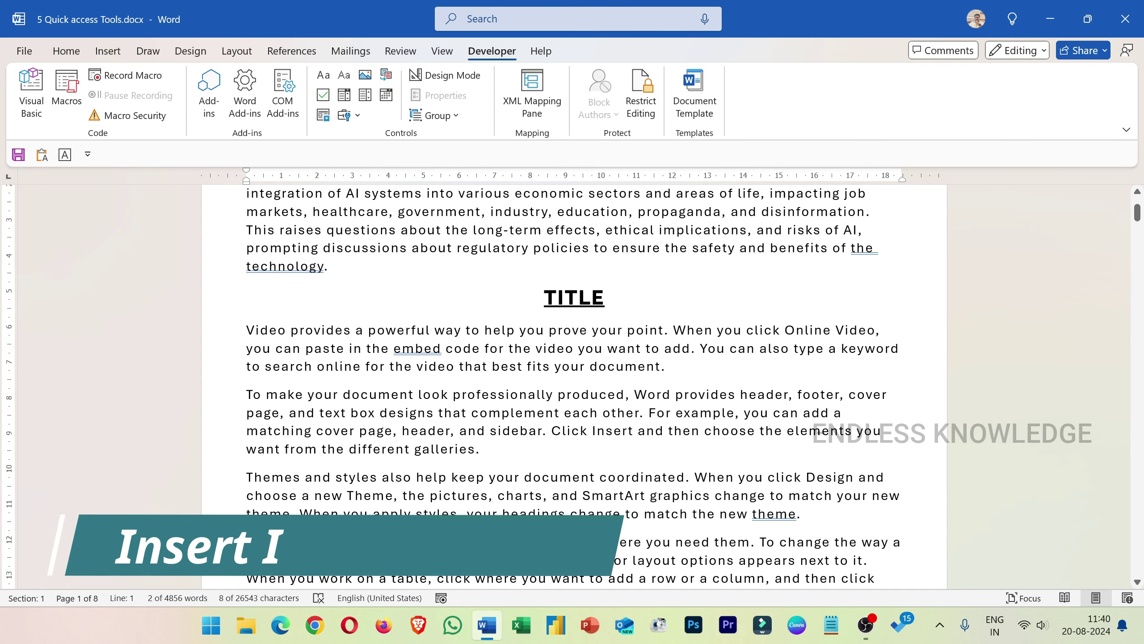
click(480, 448)
key(Return)
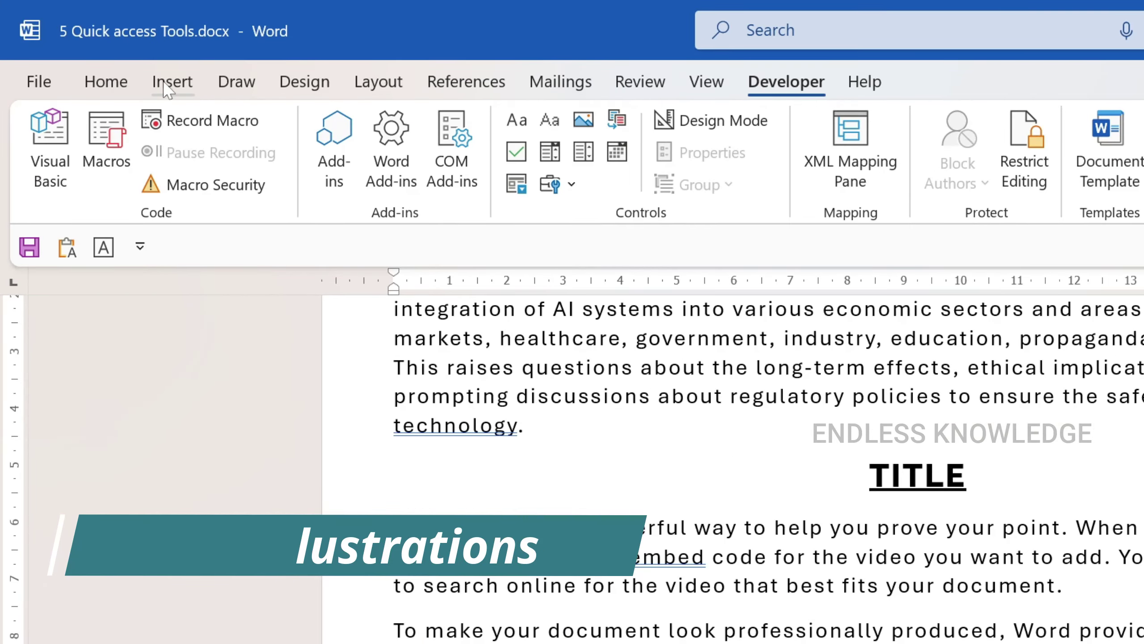
- View the dialog for inserting a picture from this device and close it without inserting anything
click(123, 58)
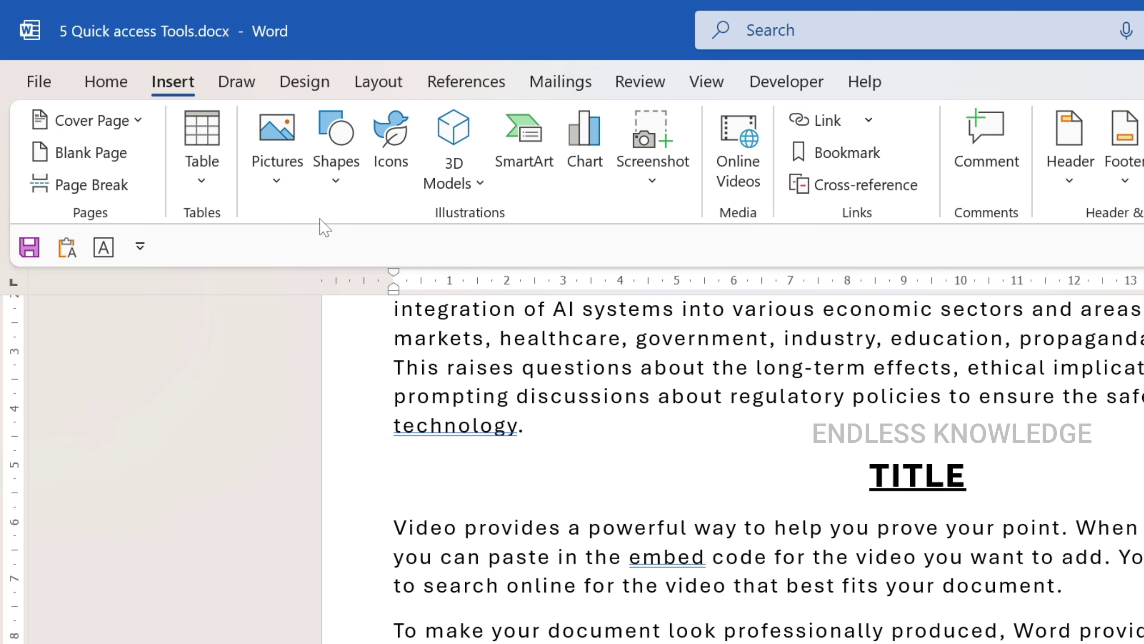
click(263, 175)
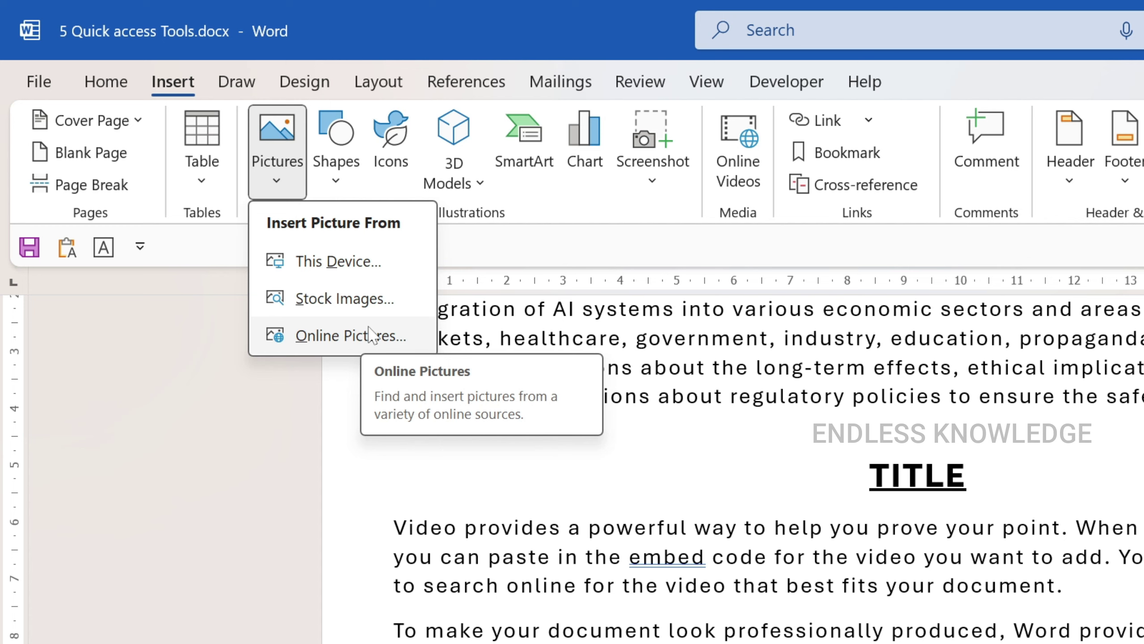
click(355, 267)
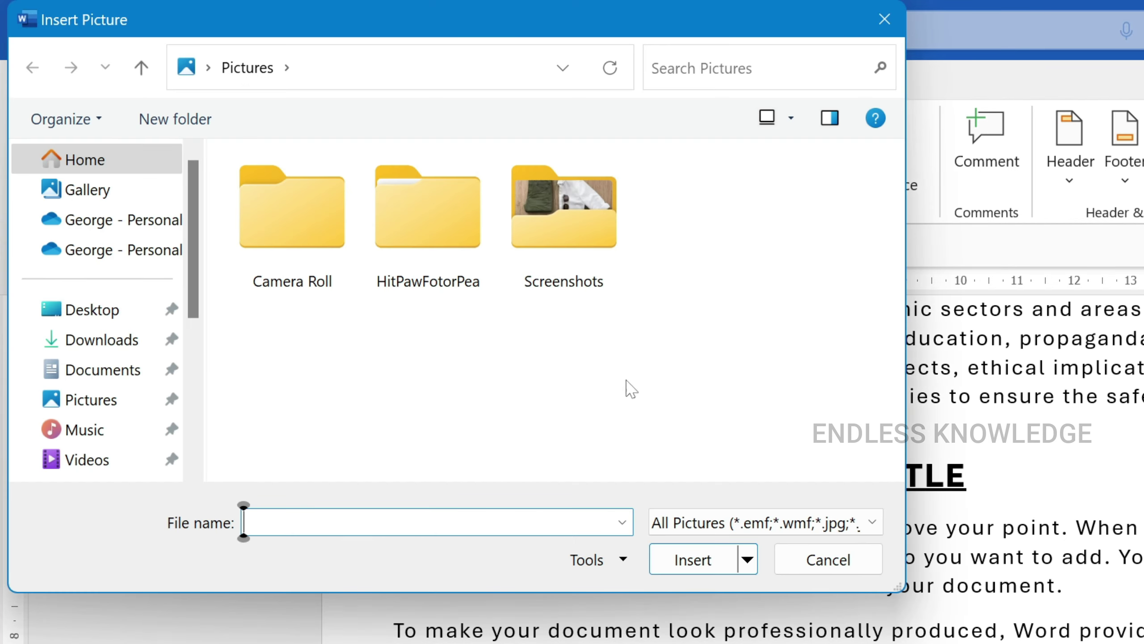
click(843, 561)
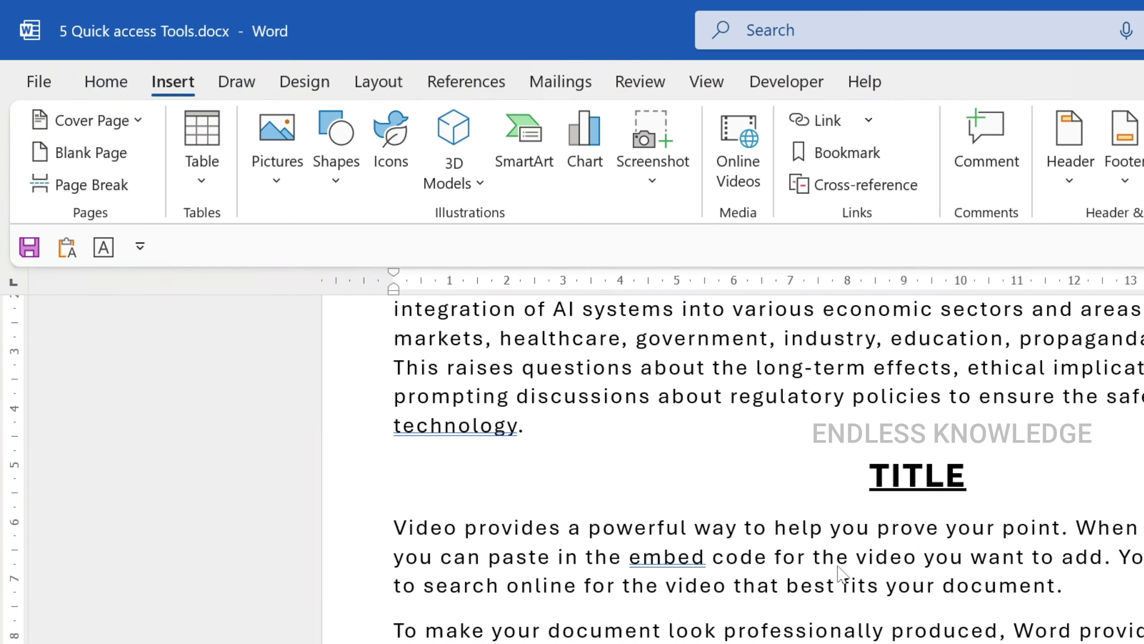
- Add the command for inserting pictures from This Device to the Quick Access Toolbar
click(270, 178)
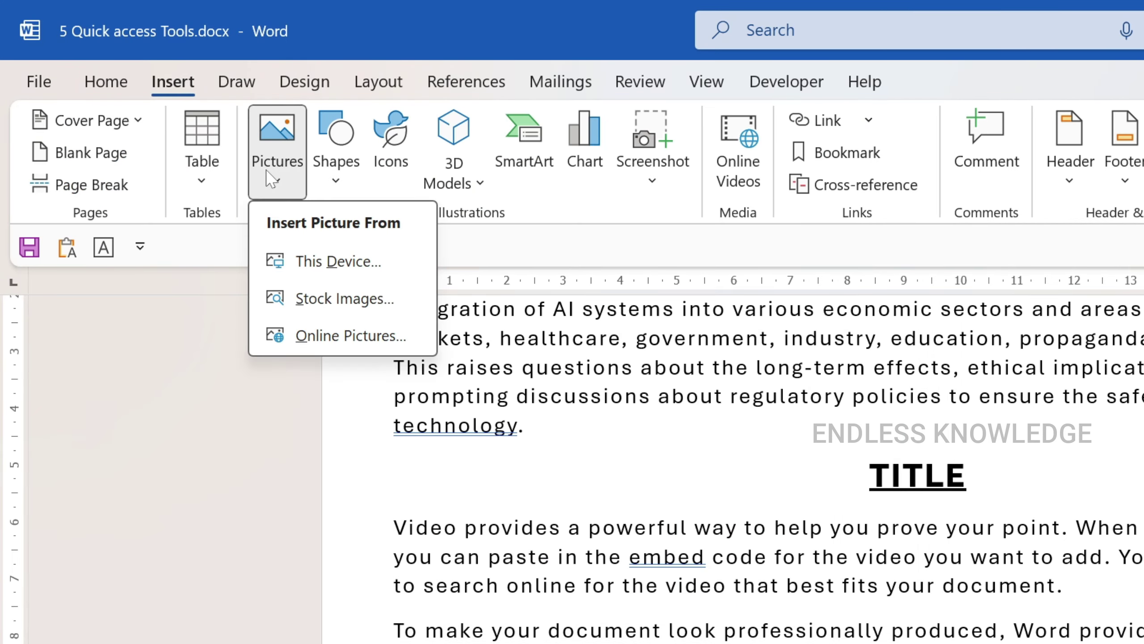
right_click(346, 264)
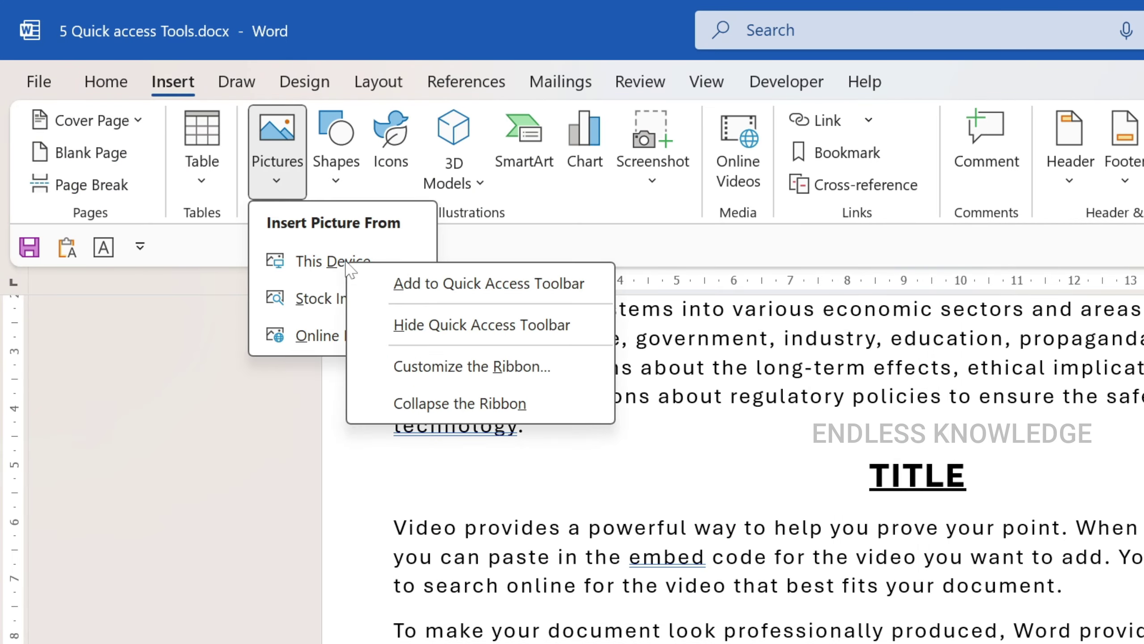
click(476, 291)
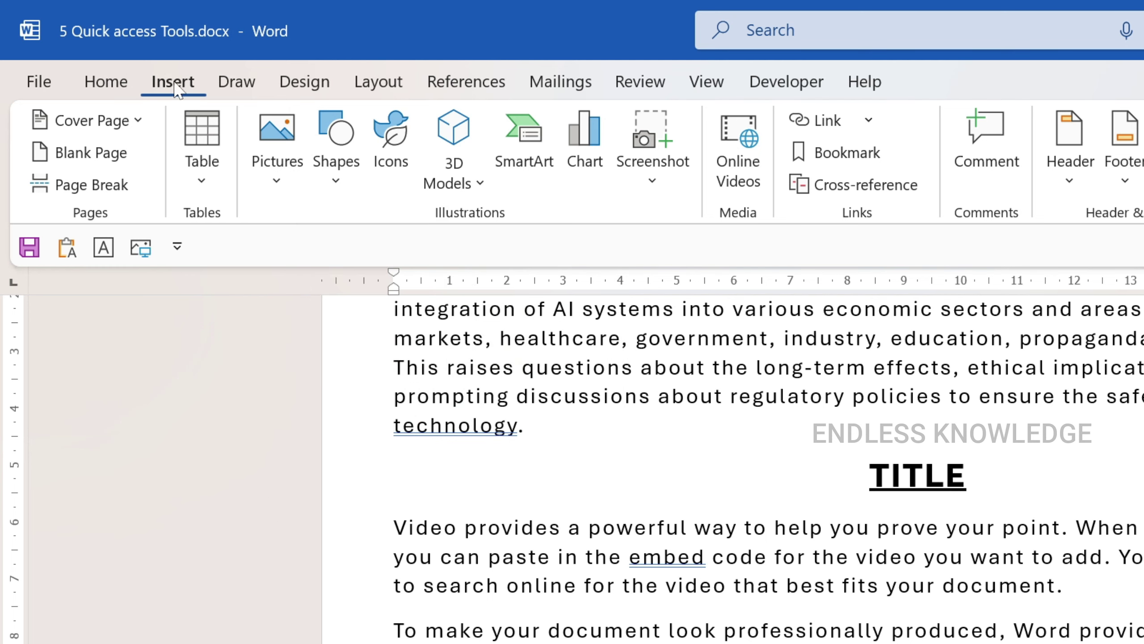
- Try the new Quick Access Toolbar picture command by inserting a thumbnail image from this device on the empty line, and delete the image
click(121, 91)
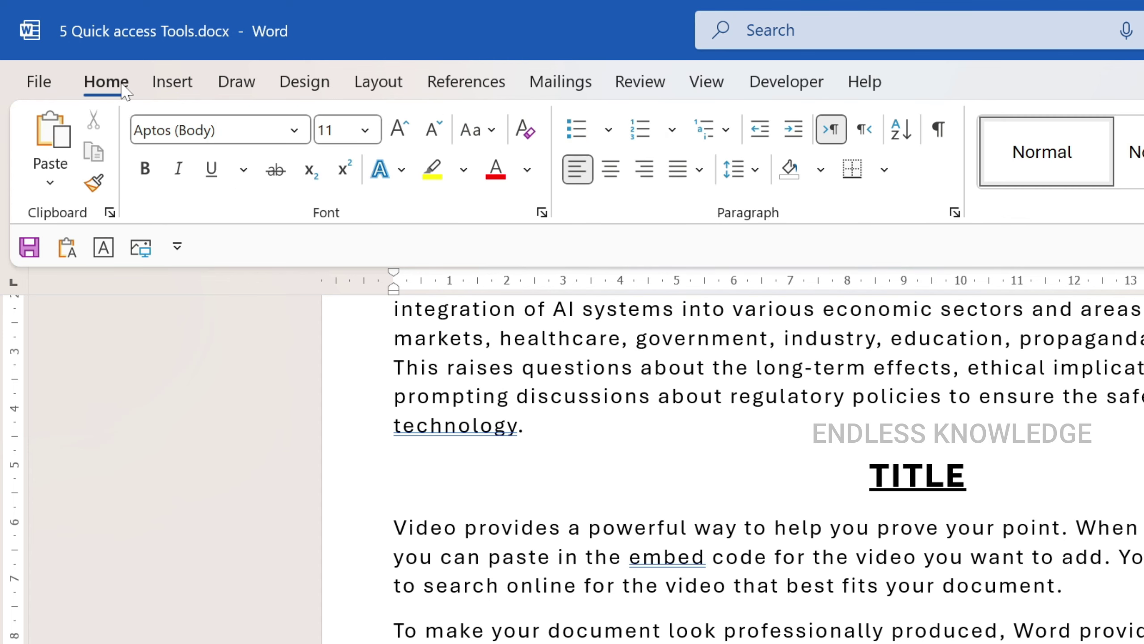
click(141, 247)
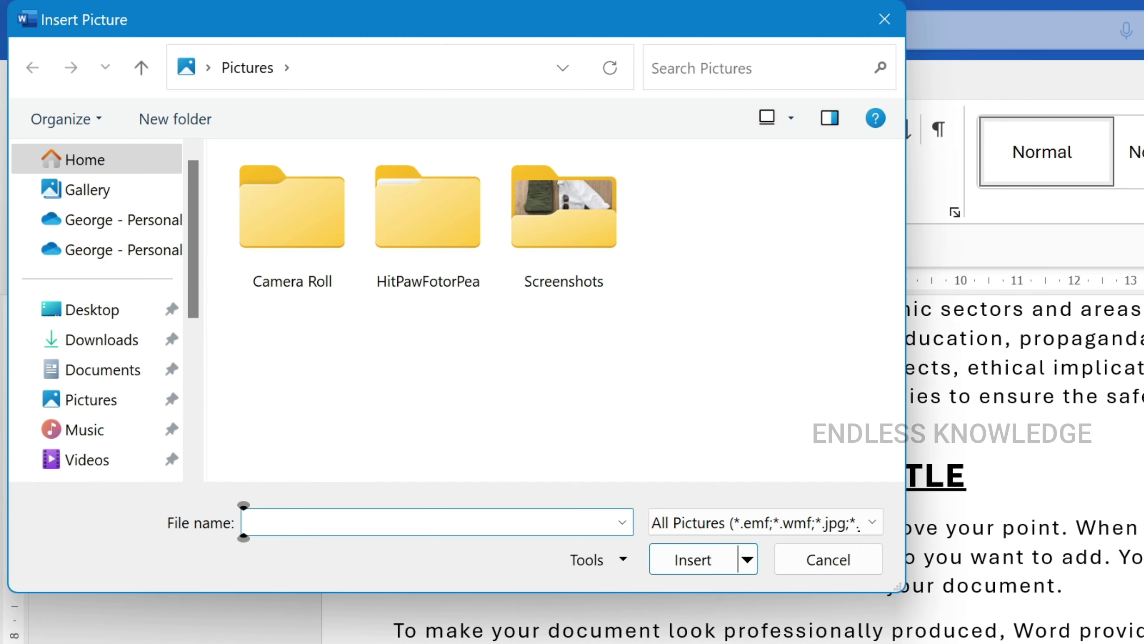
click(135, 402)
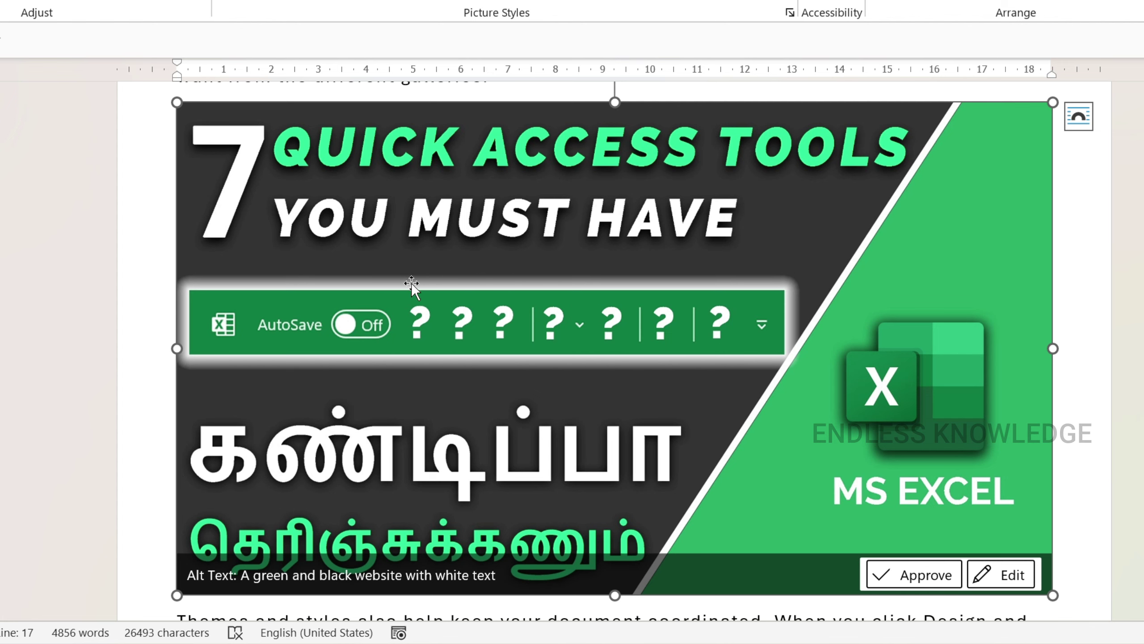
key(Delete)
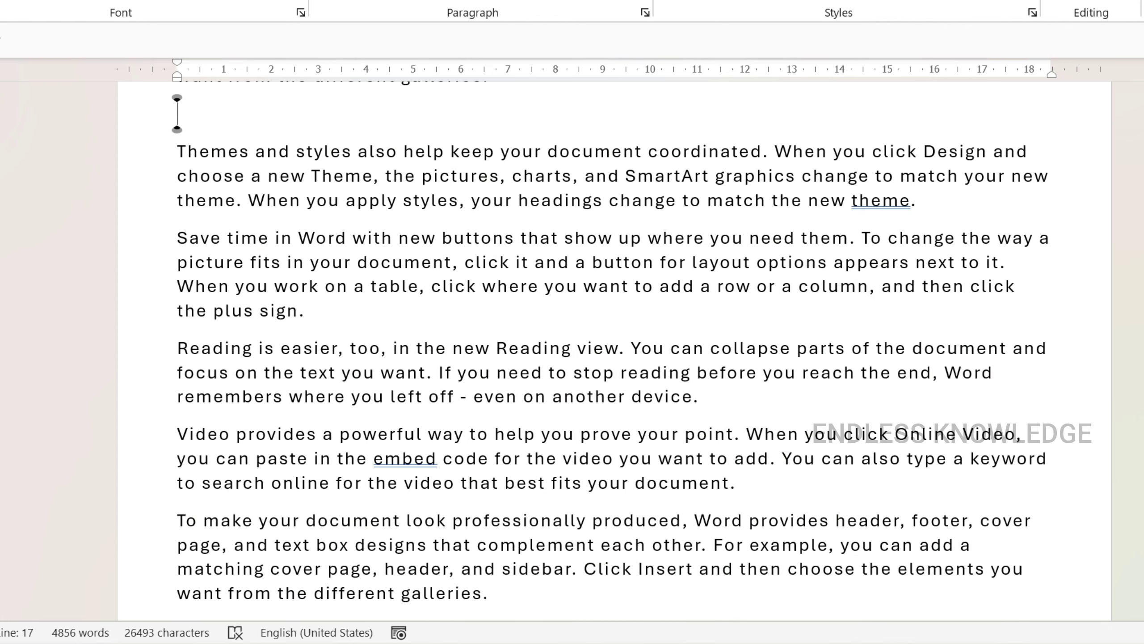
scroll(613, 346, up, 1)
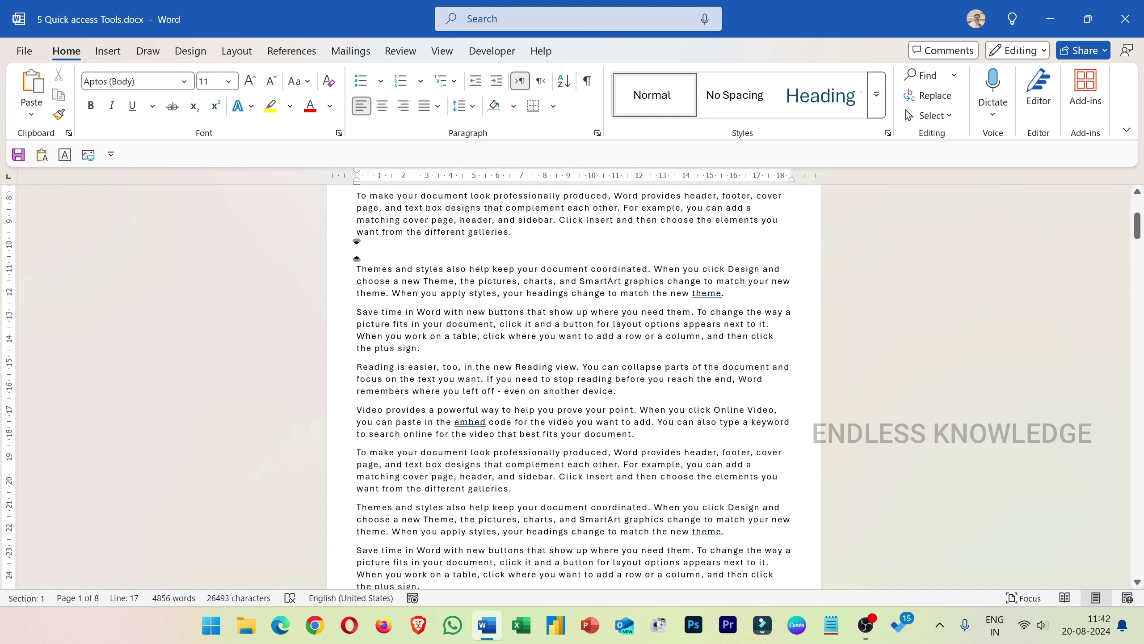
scroll(905, 110, up, 5)
scroll(906, 110, down, 6)
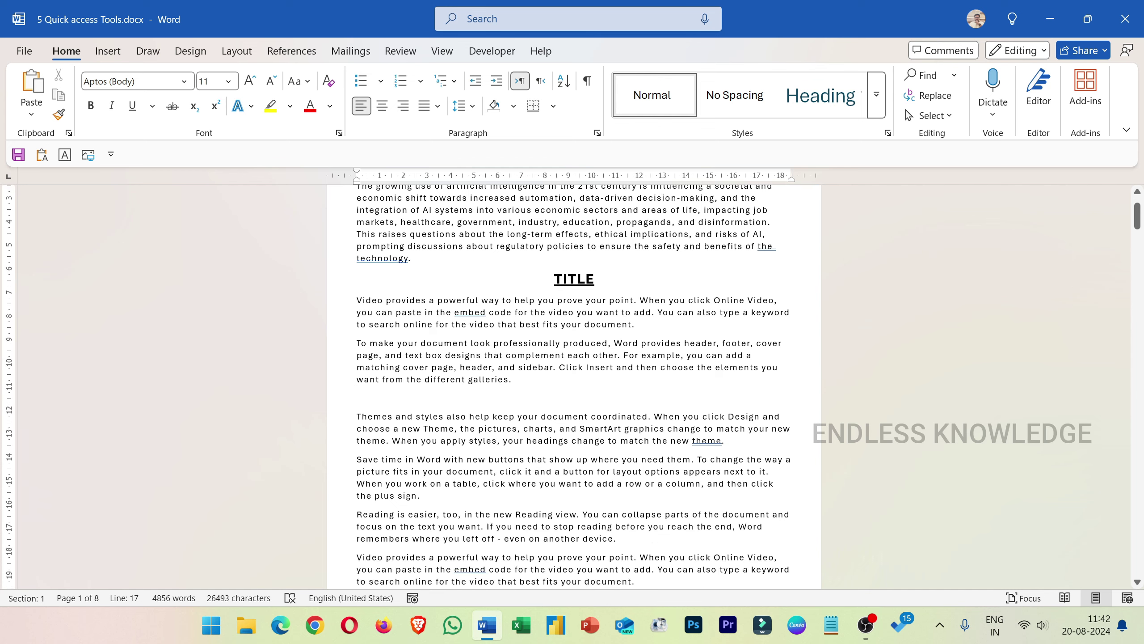
- Add the Breaks command to the Quick Access Toolbar and view the page and section break types it offers there
scroll(573, 383, down, 10)
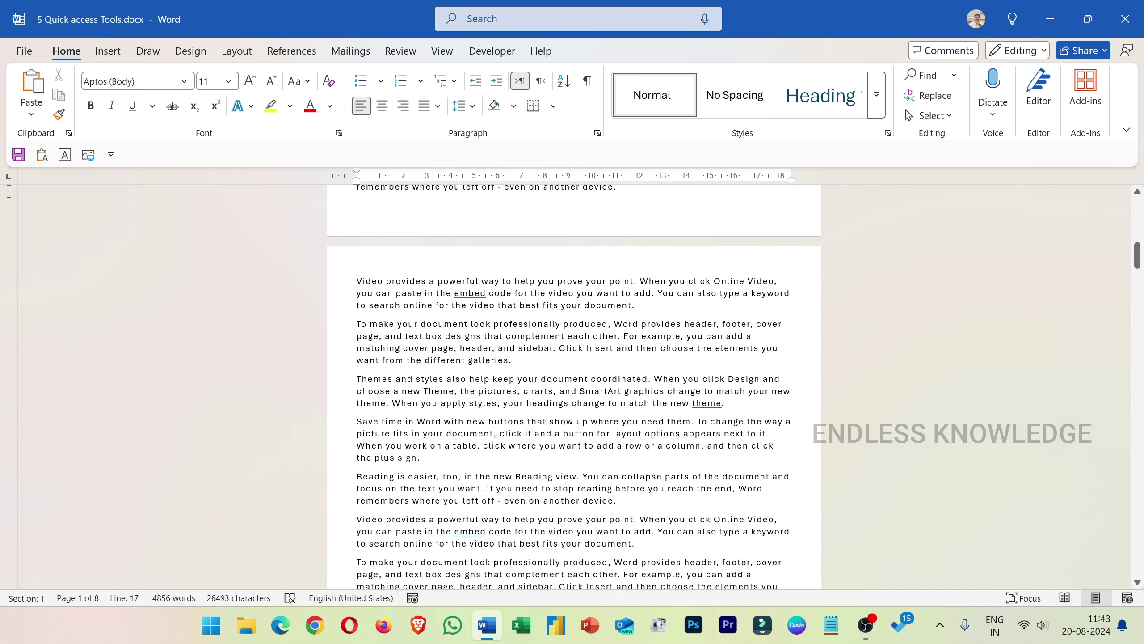
scroll(573, 384, down, 5)
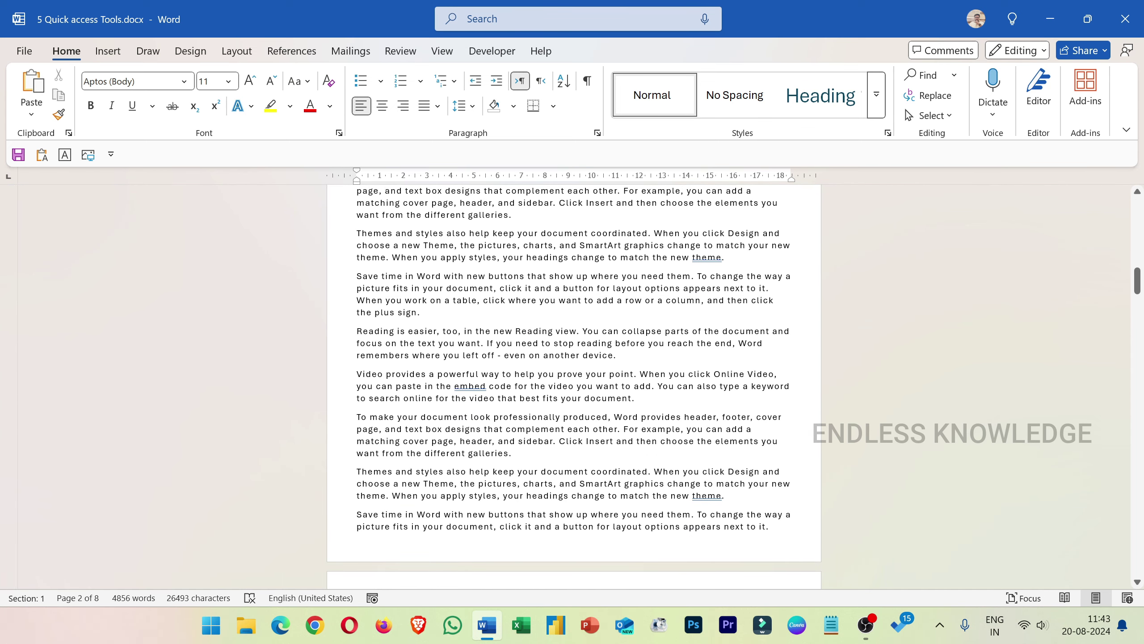
scroll(573, 384, up, 12)
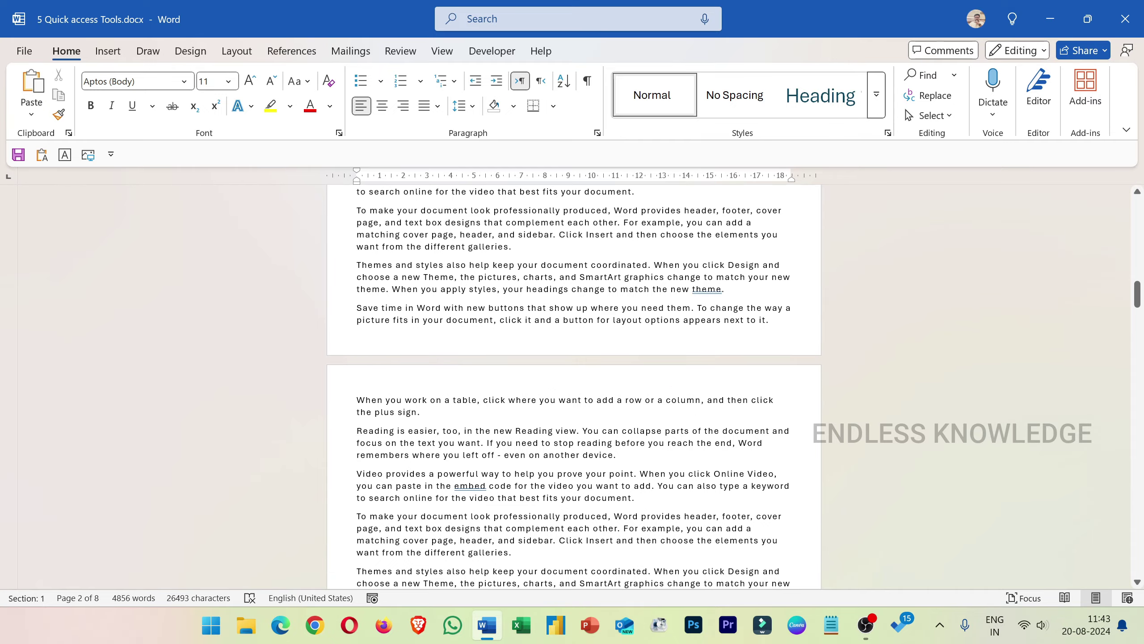
scroll(573, 383, up, 10)
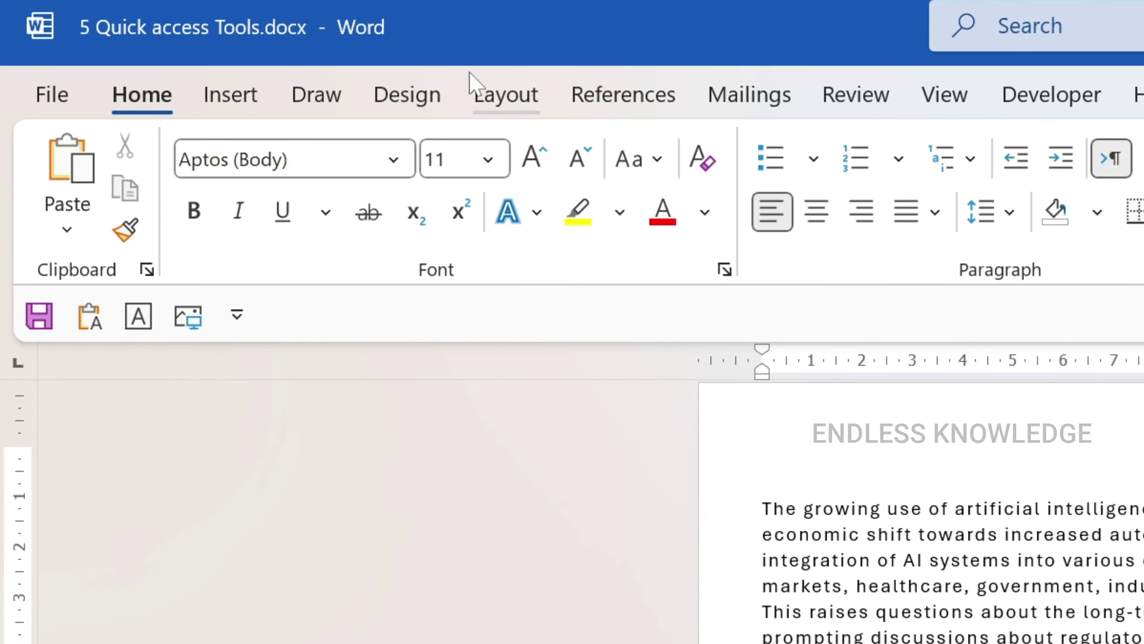
click(508, 96)
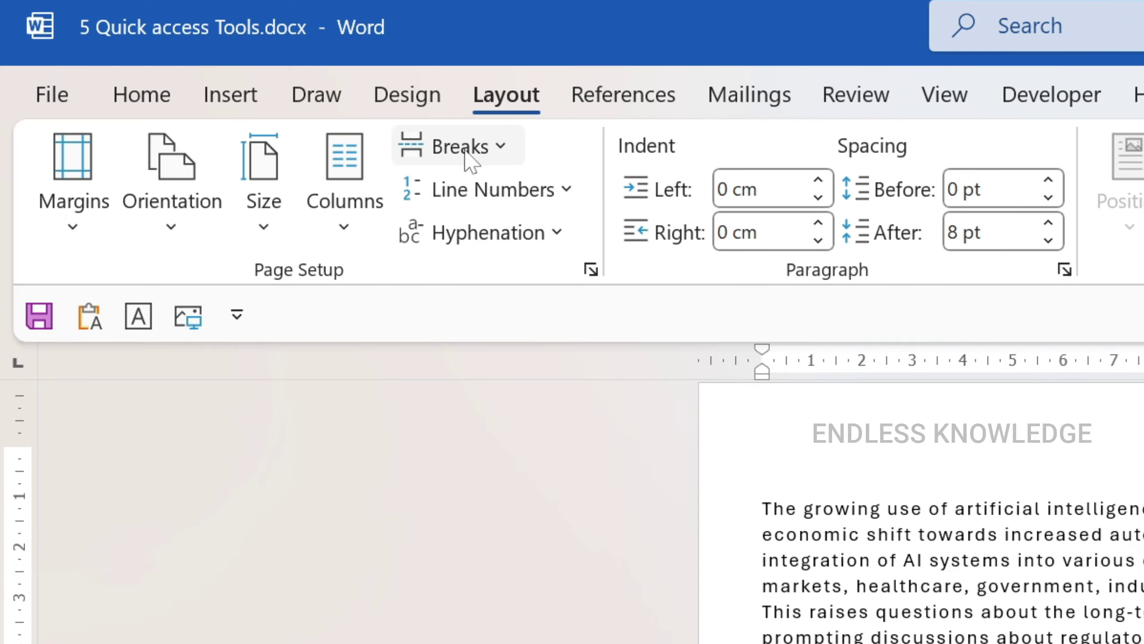
click(467, 158)
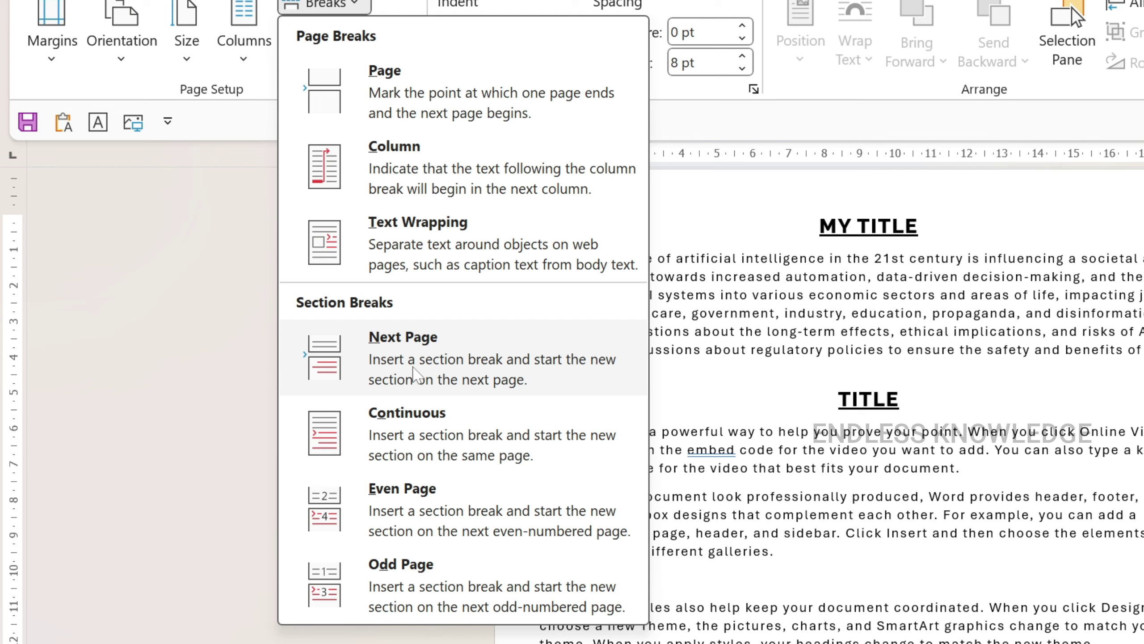
right_click(336, 6)
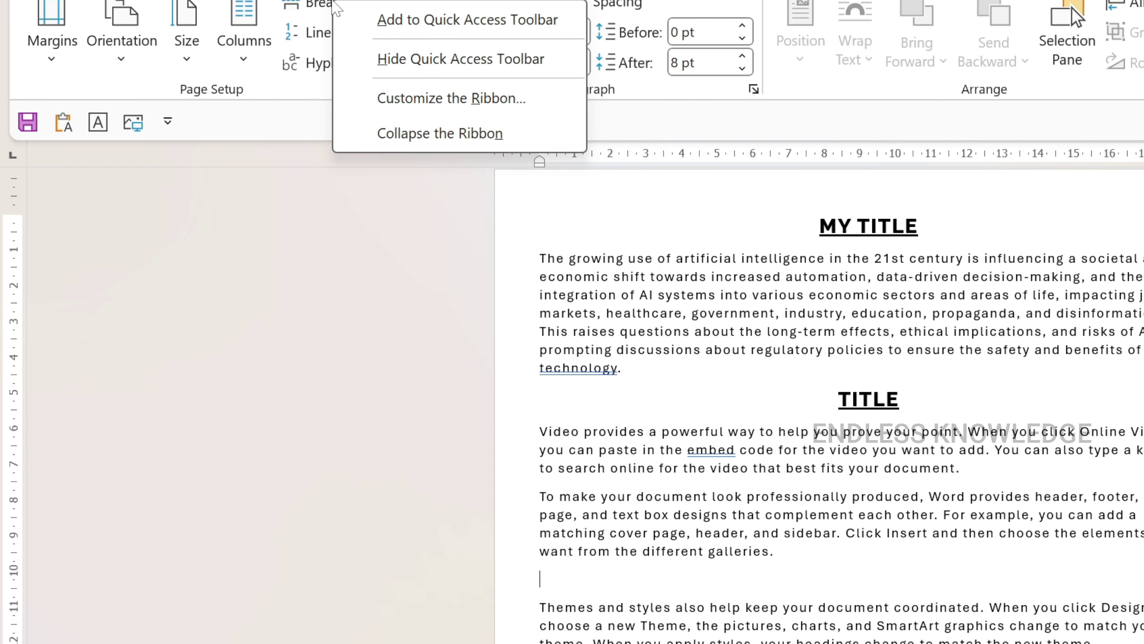
click(434, 22)
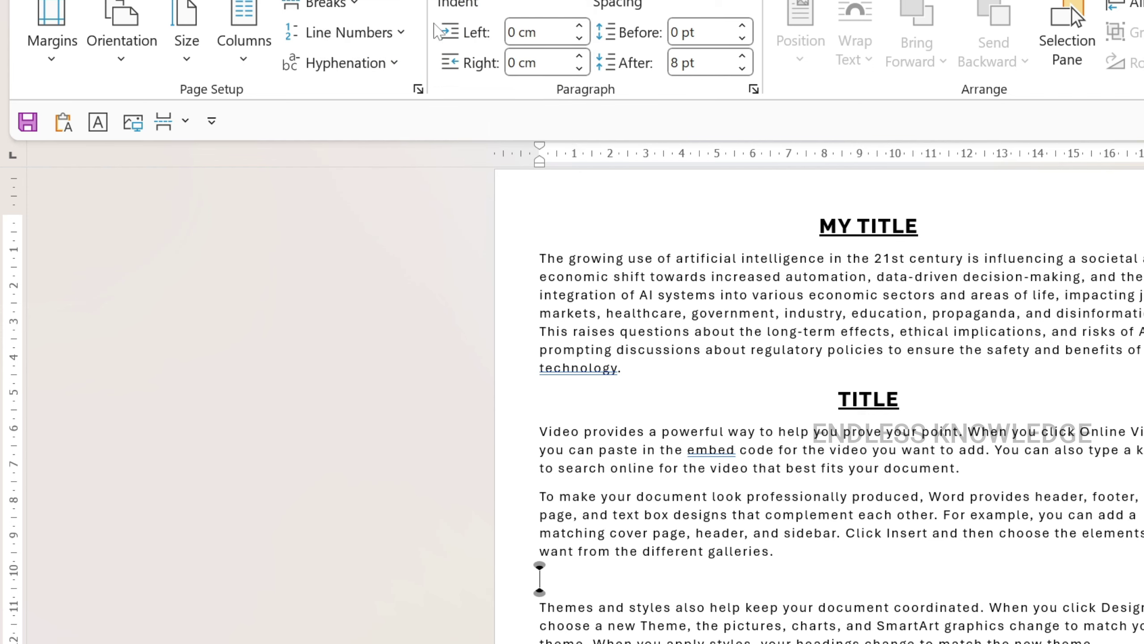
click(180, 121)
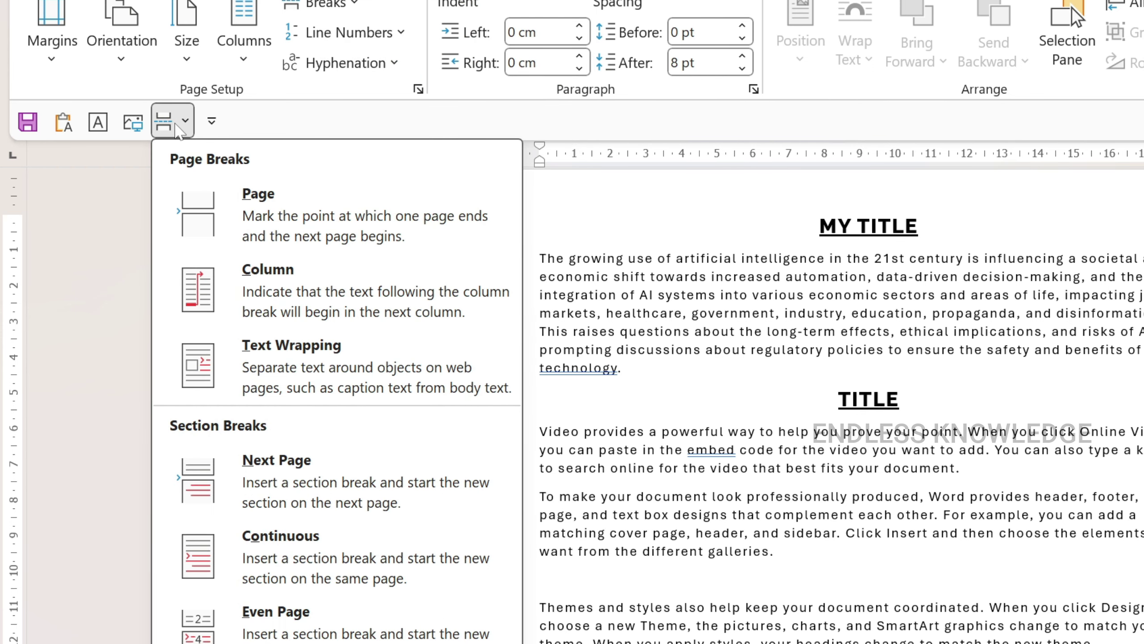
click(255, 120)
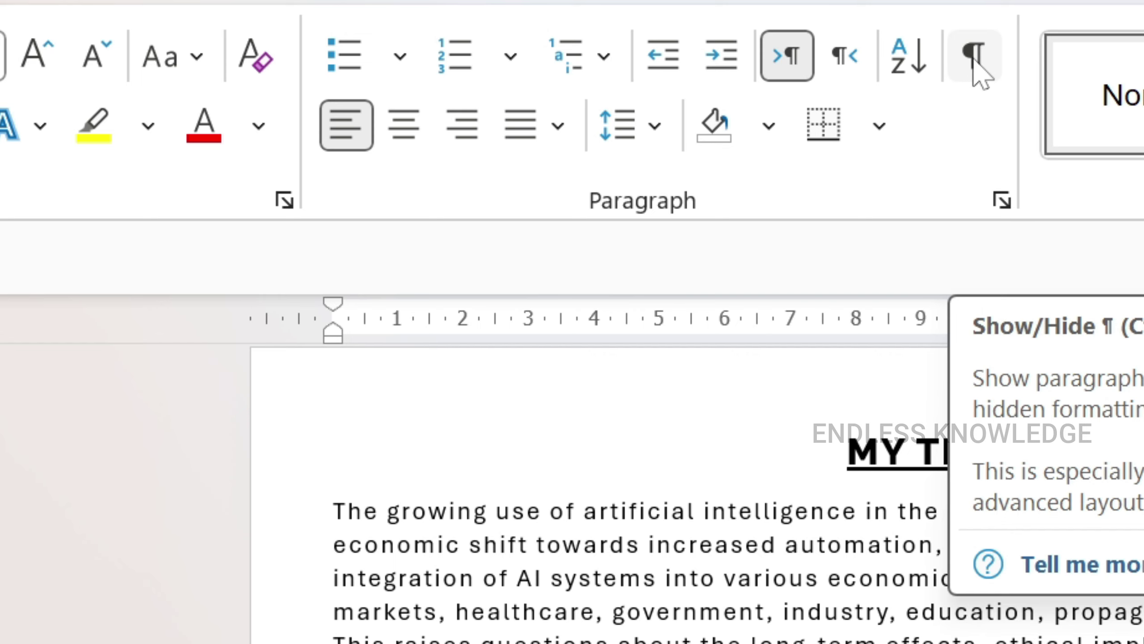
- Add the Show/Hide ¶ command to the Quick Access Toolbar
right_click(977, 72)
click(1052, 90)
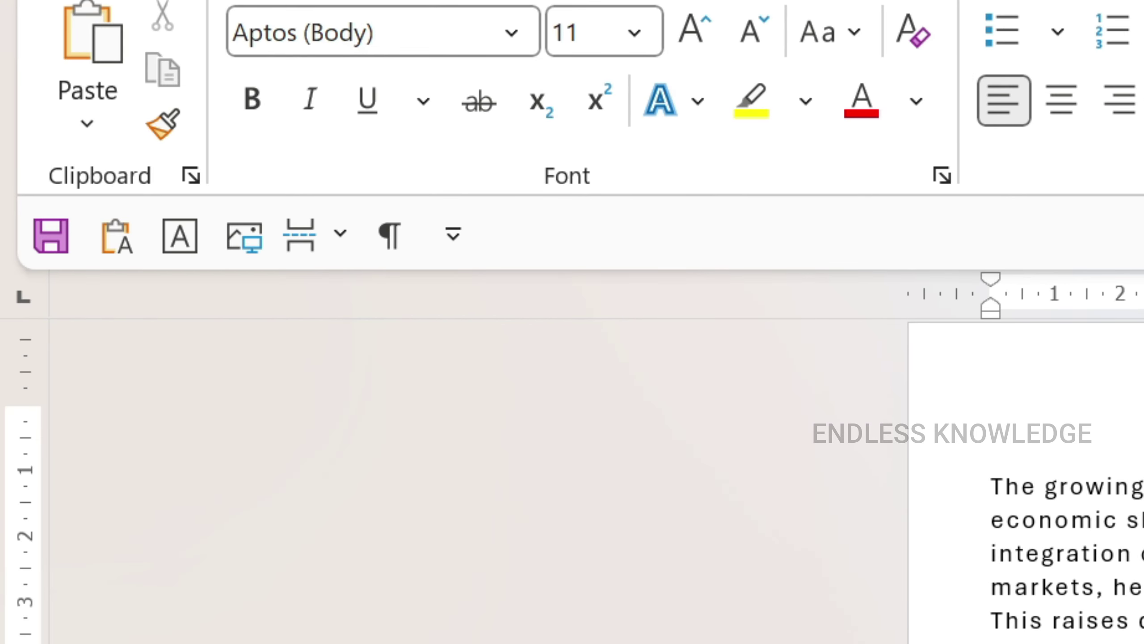
- Insert a Next Page section break after the paragraph ending "the plus sign." near the end of page 1, and briefly show the formatting marks
scroll(586, 481, down, 3)
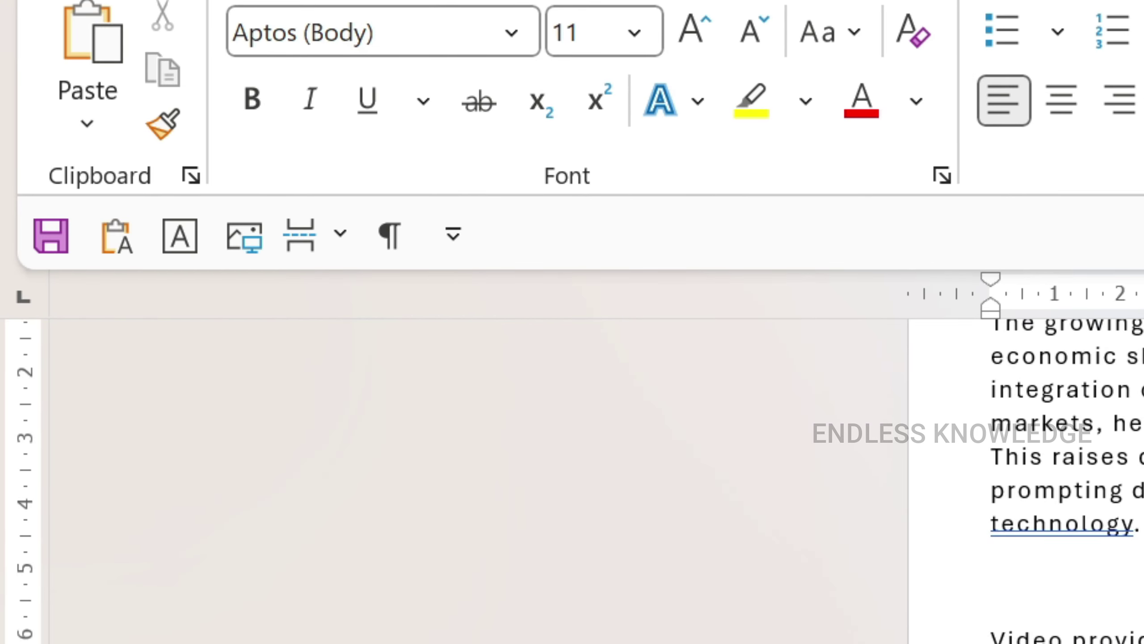
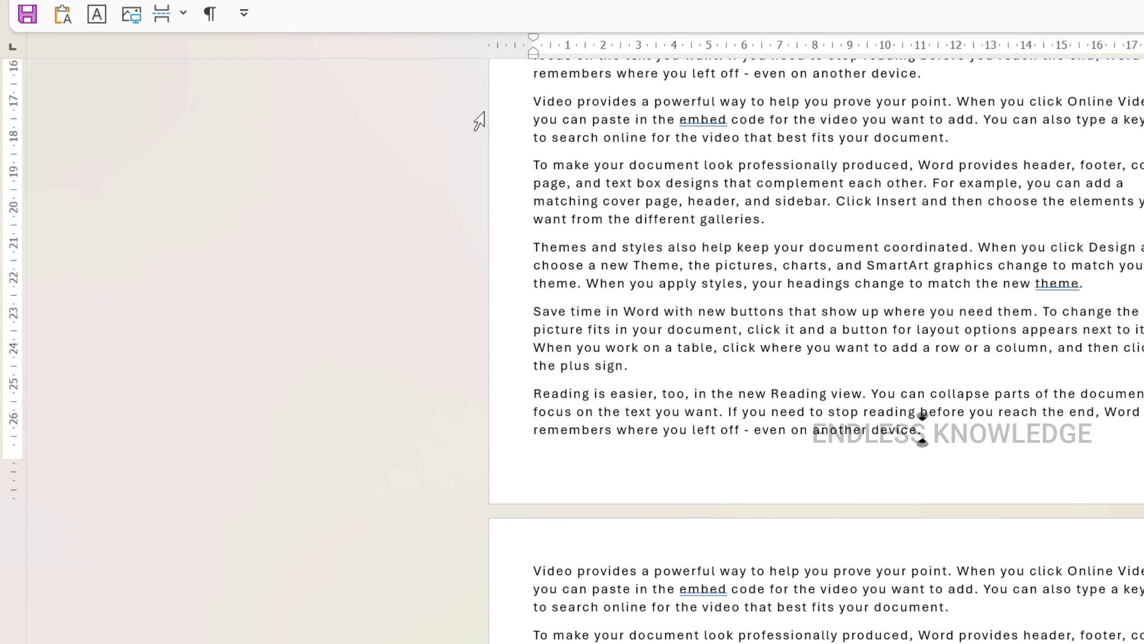
click(628, 366)
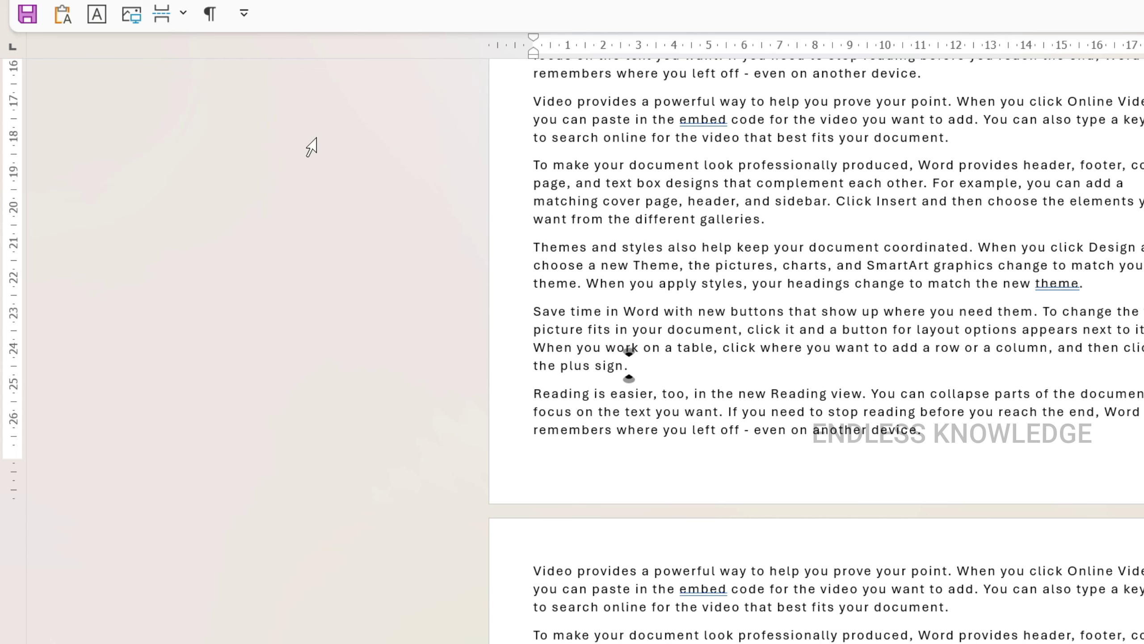
click(182, 16)
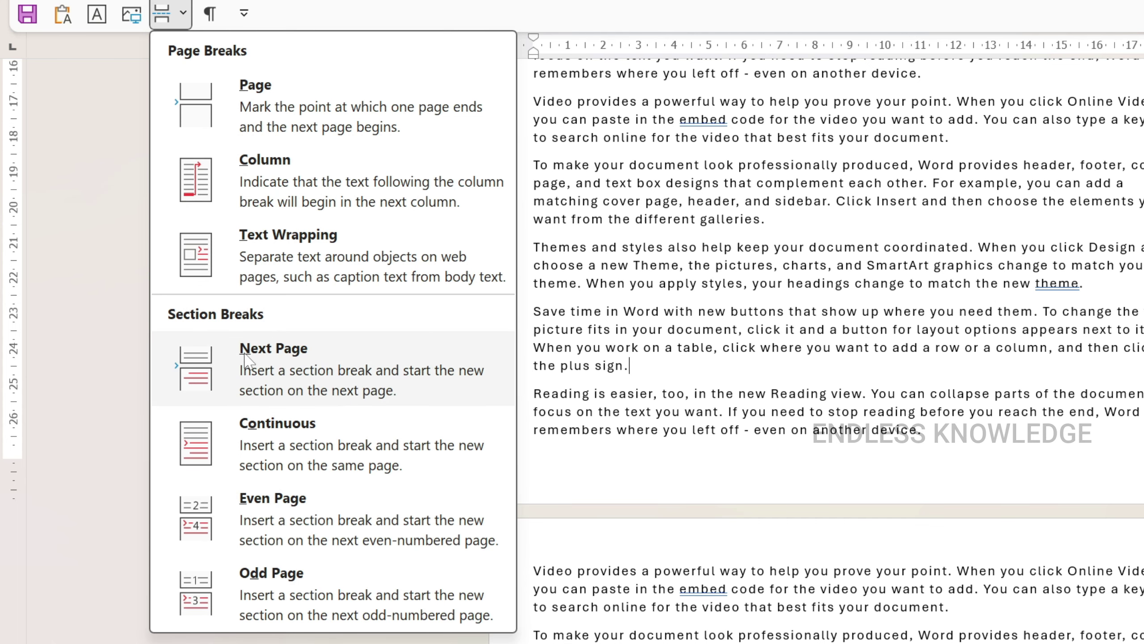
click(318, 363)
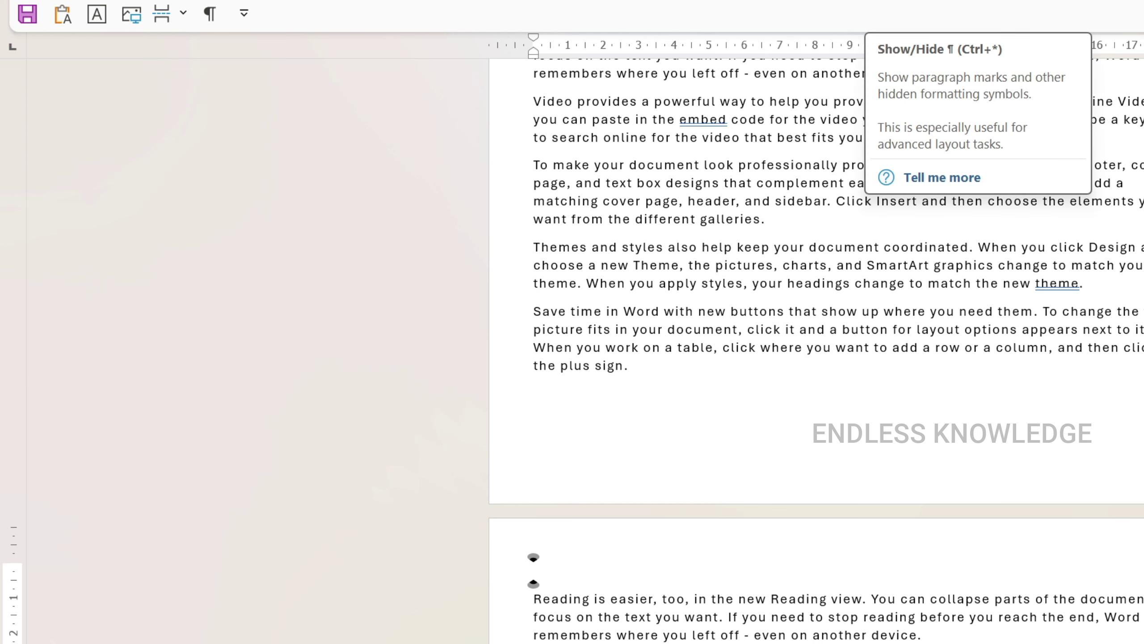
key(ctrl+shift+8)
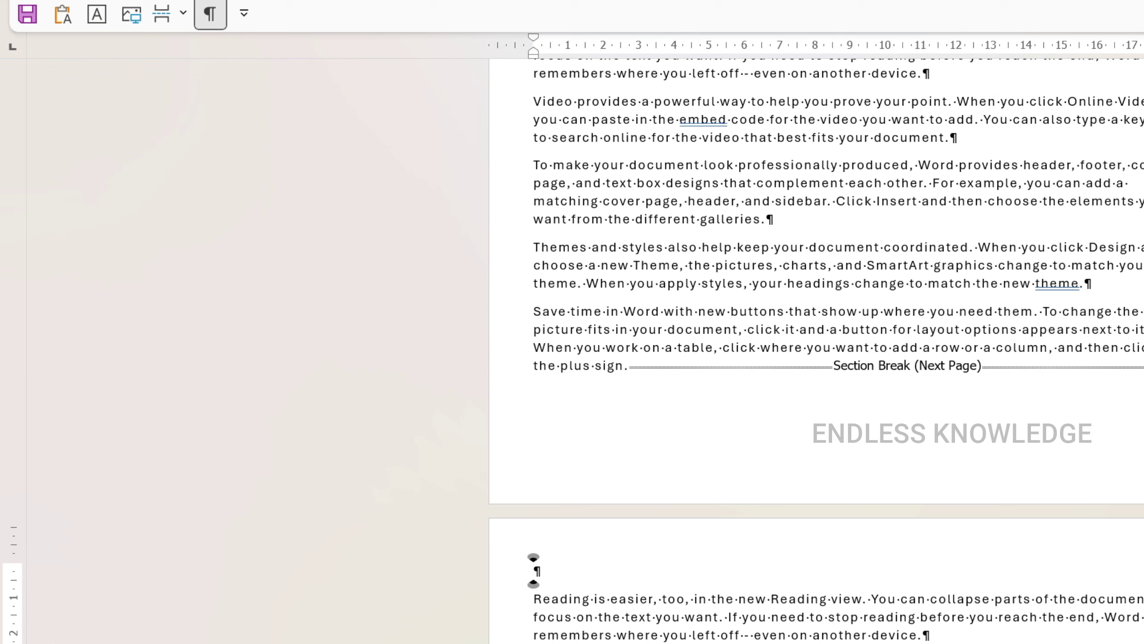
click(210, 15)
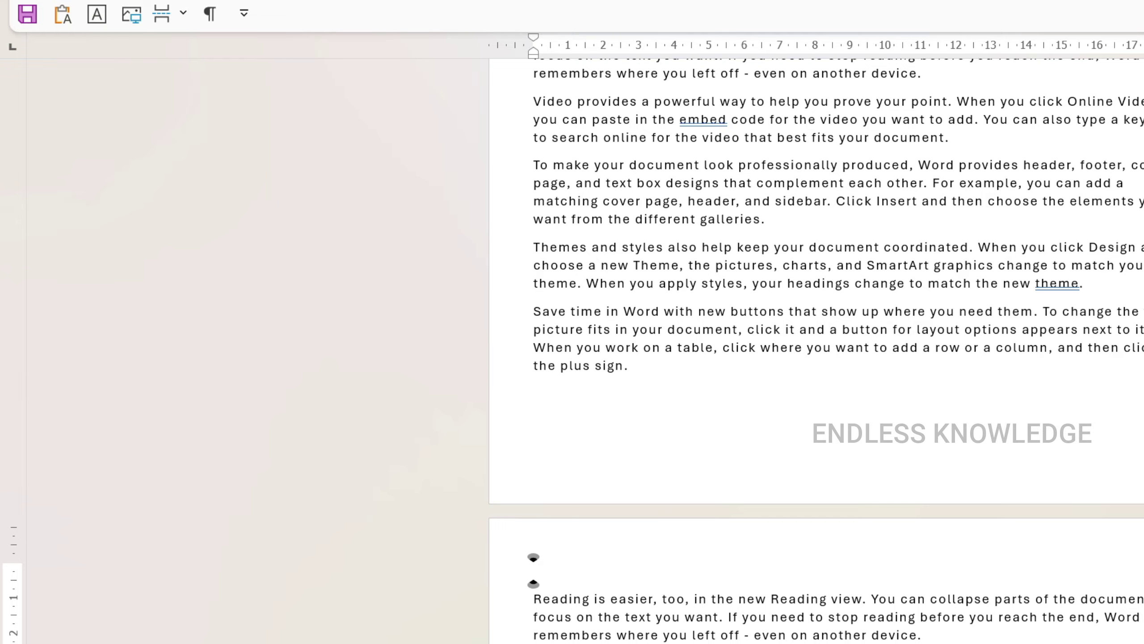
- Try Landscape orientation on the section before the break, and set that section back to Portrait
scroll(811, 316, down, 2)
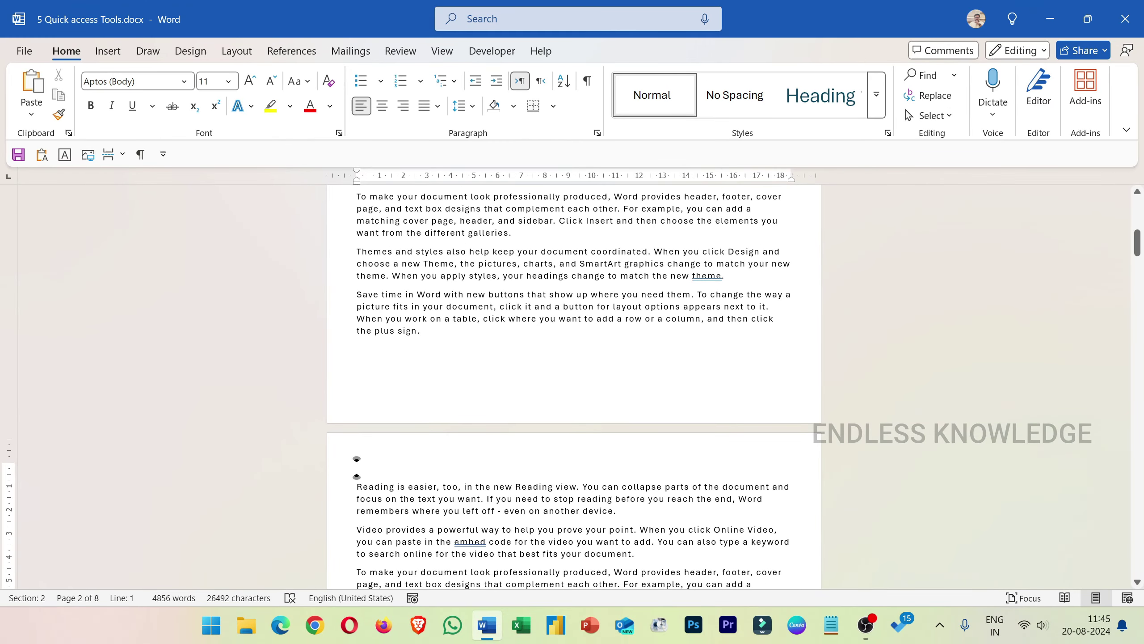
click(237, 51)
scroll(675, 315, up, 1)
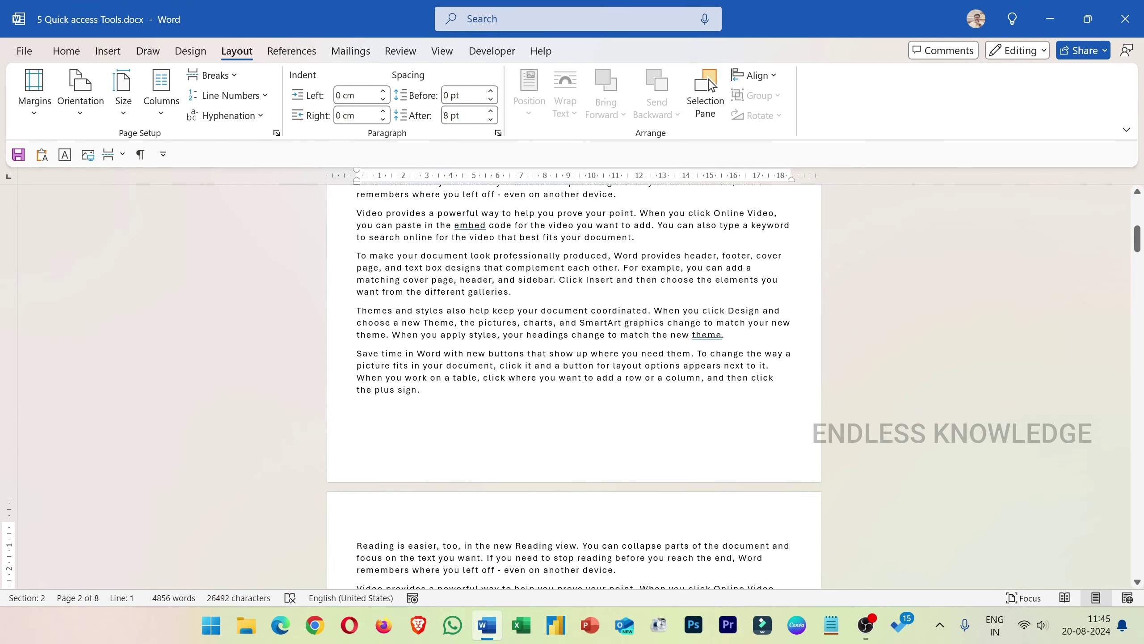
scroll(357, 526, down, 2)
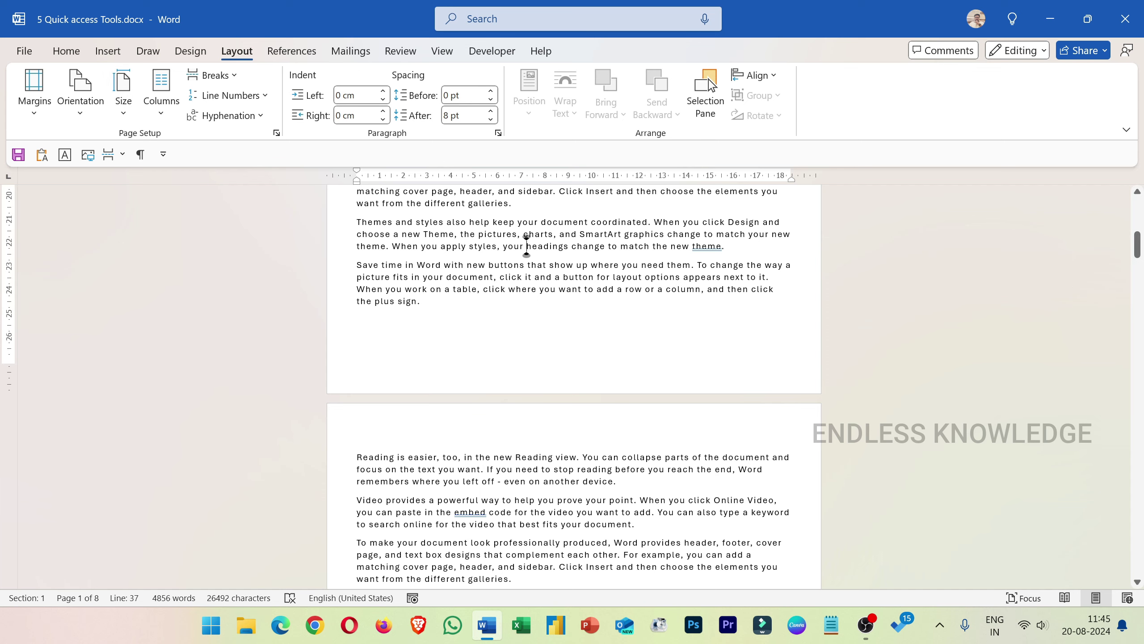
scroll(416, 304, down, 5)
scroll(416, 305, up, 5)
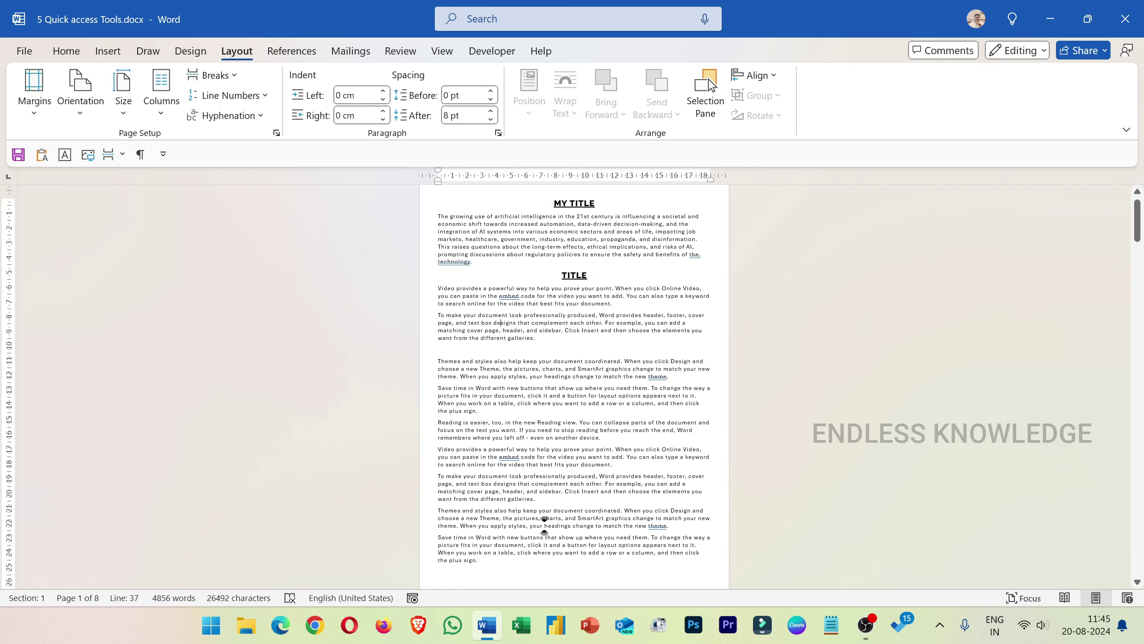
click(80, 97)
key(Escape)
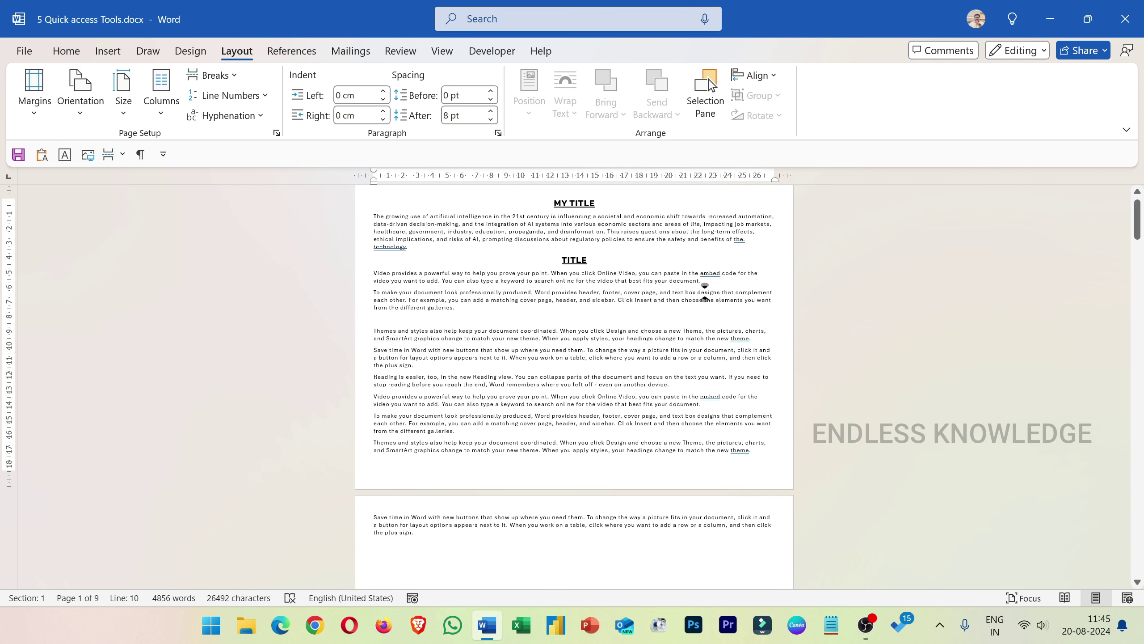
scroll(705, 292, down, 10)
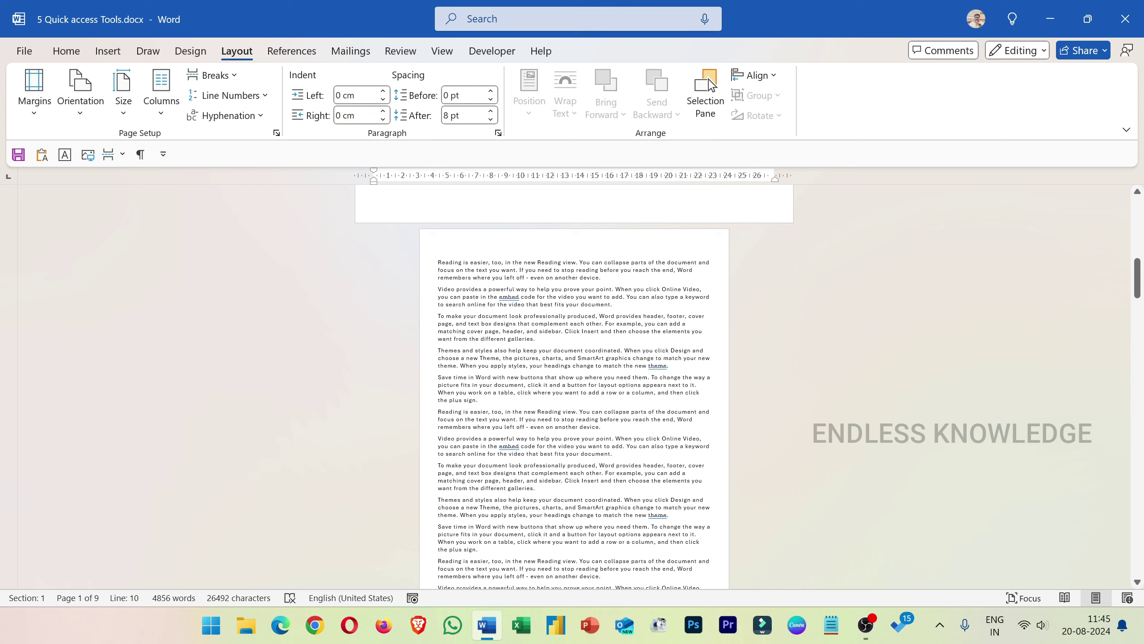
scroll(574, 383, down, 3)
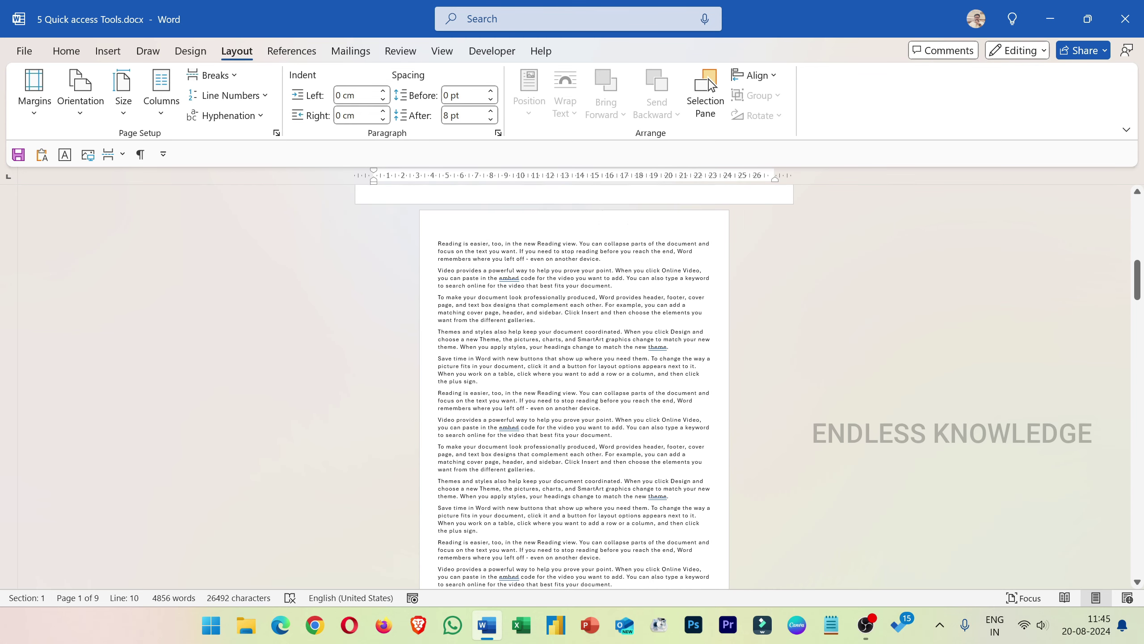
click(80, 104)
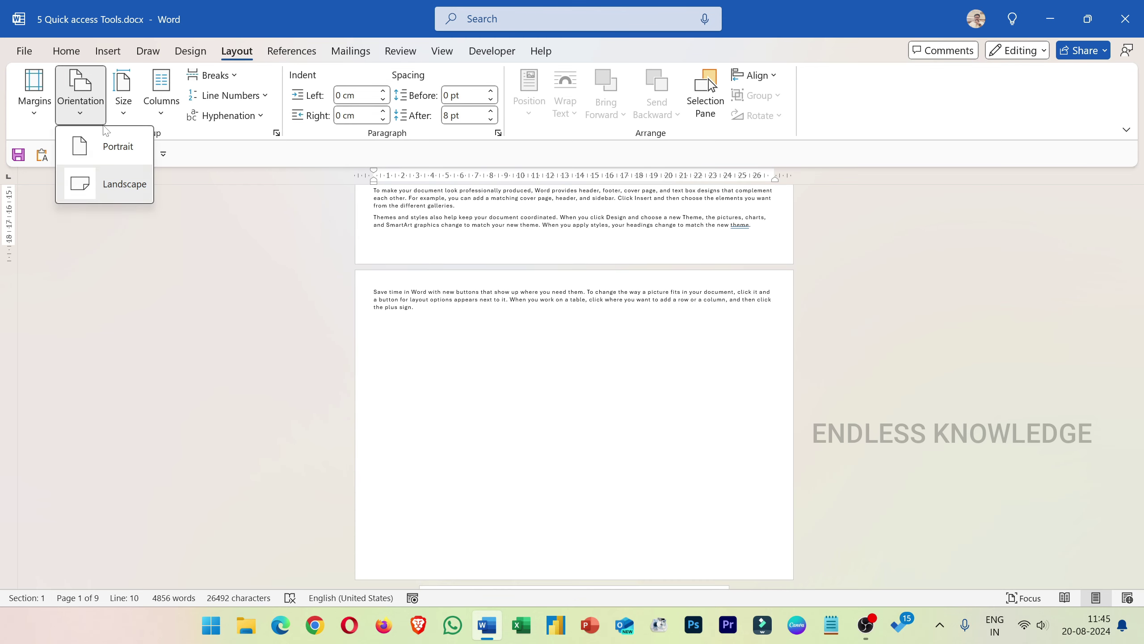
click(99, 145)
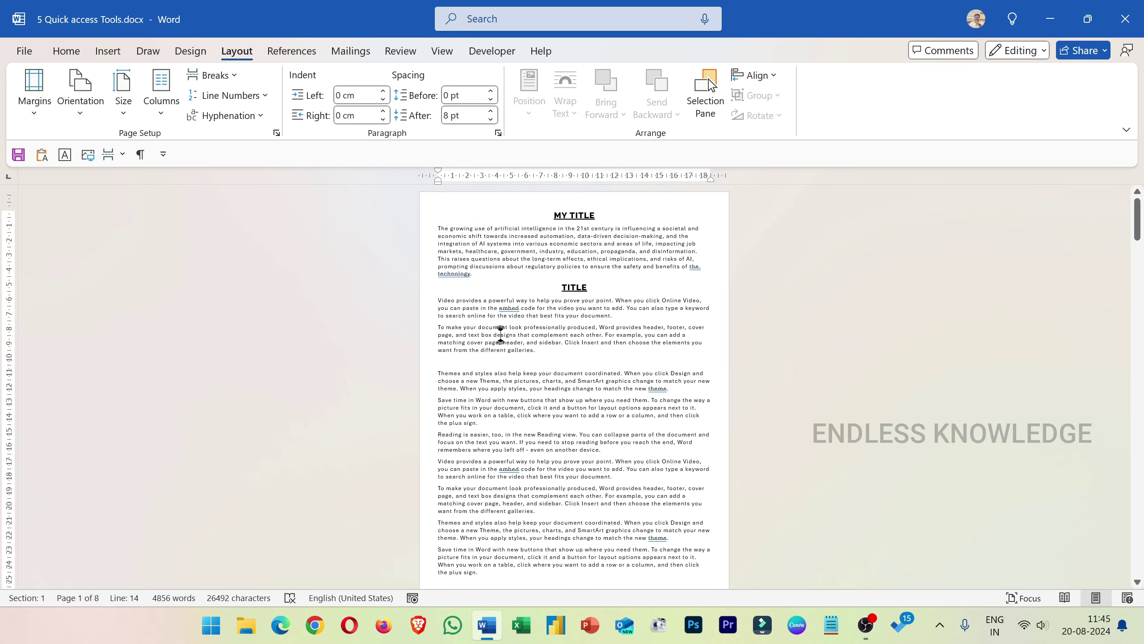
- Apply a Box page border to This section only, for the section before the break, and compare it with the following pages
click(190, 51)
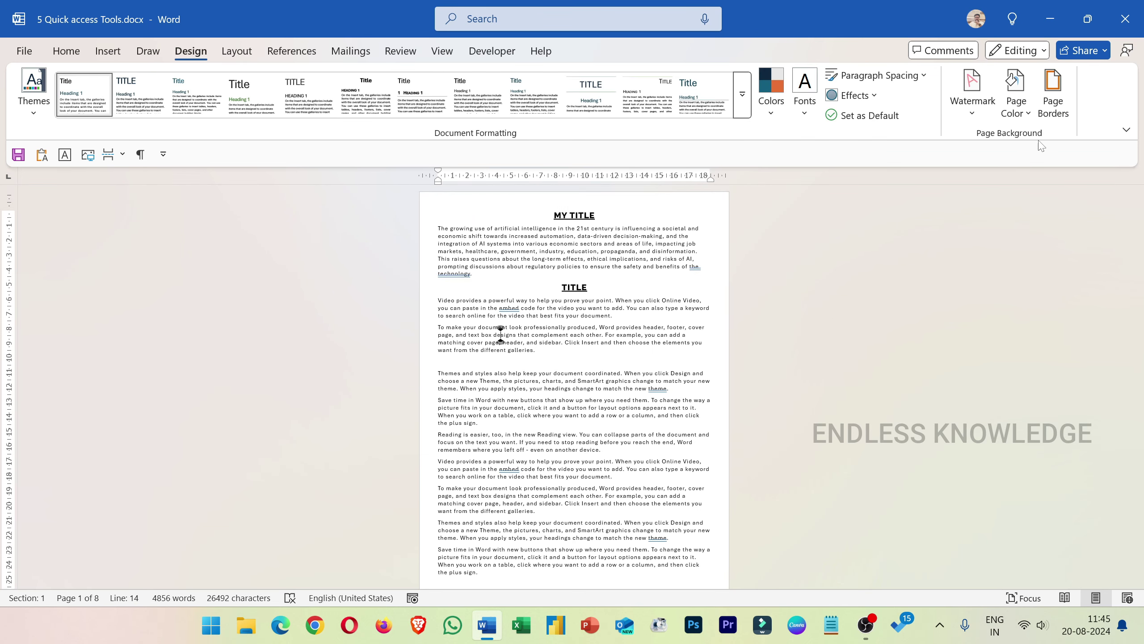
click(1053, 109)
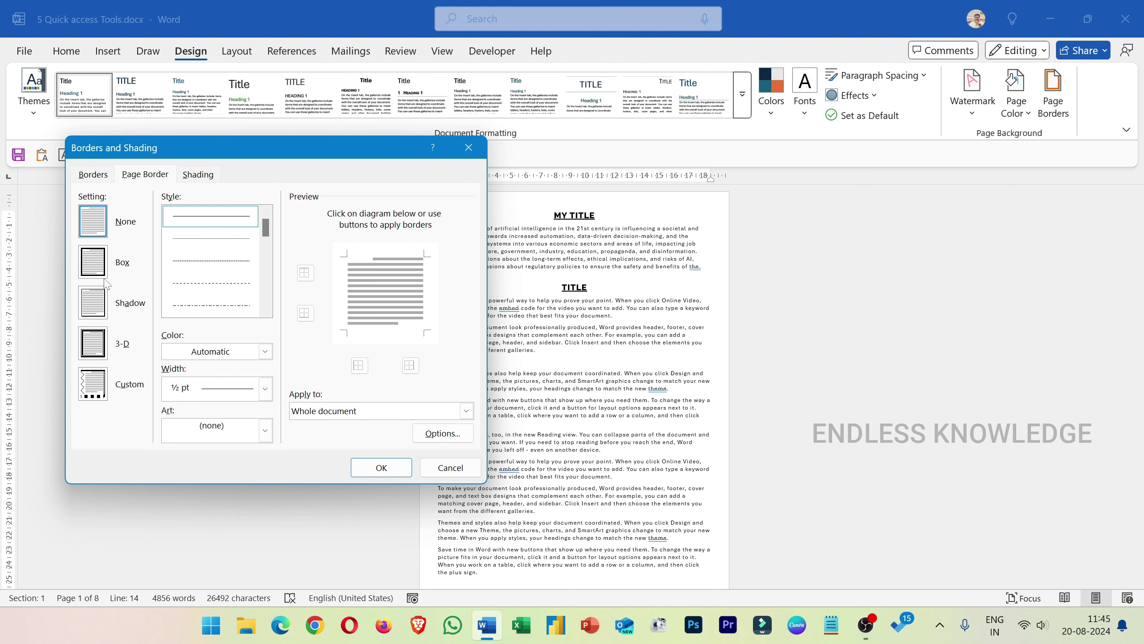
click(94, 266)
click(351, 412)
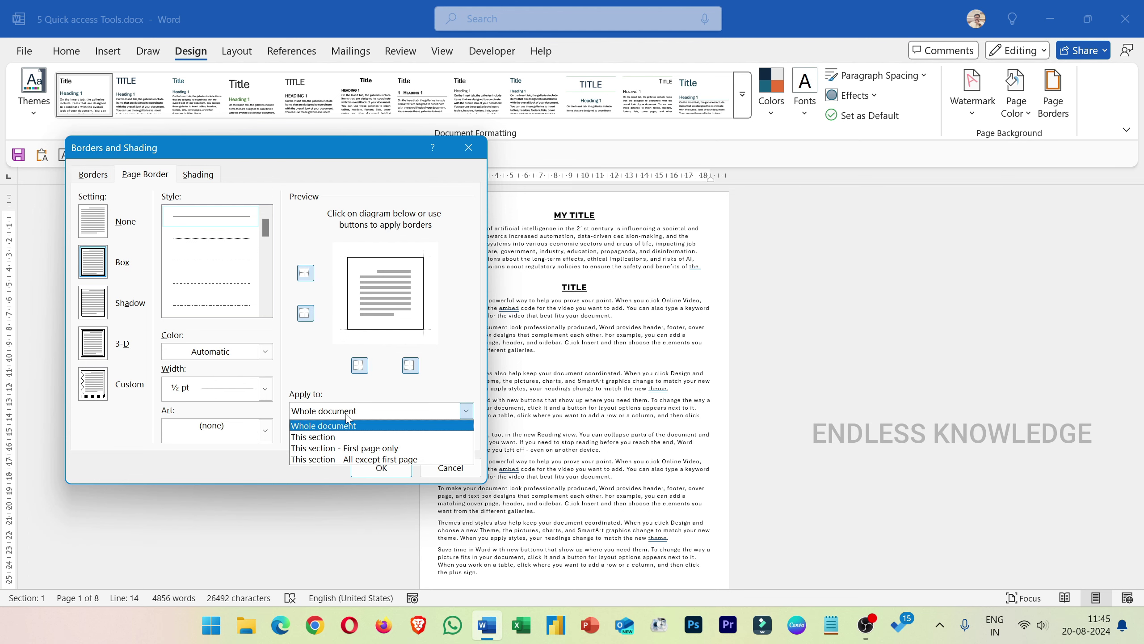
click(348, 437)
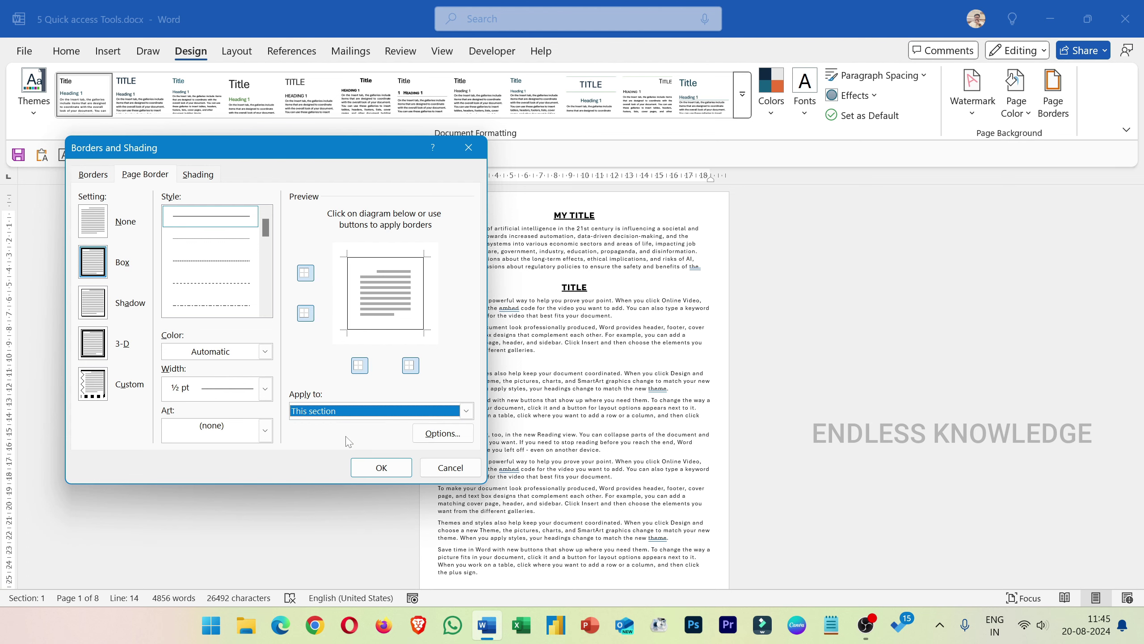
click(381, 468)
scroll(365, 473, down, 5)
scroll(574, 383, down, 10)
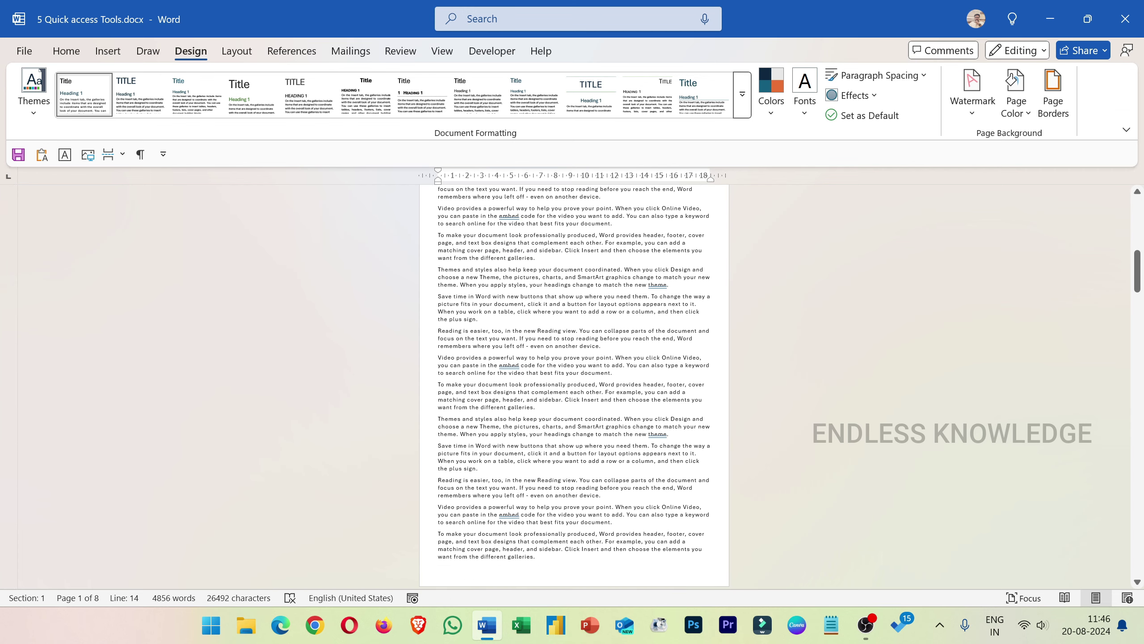
scroll(500, 334, up, 15)
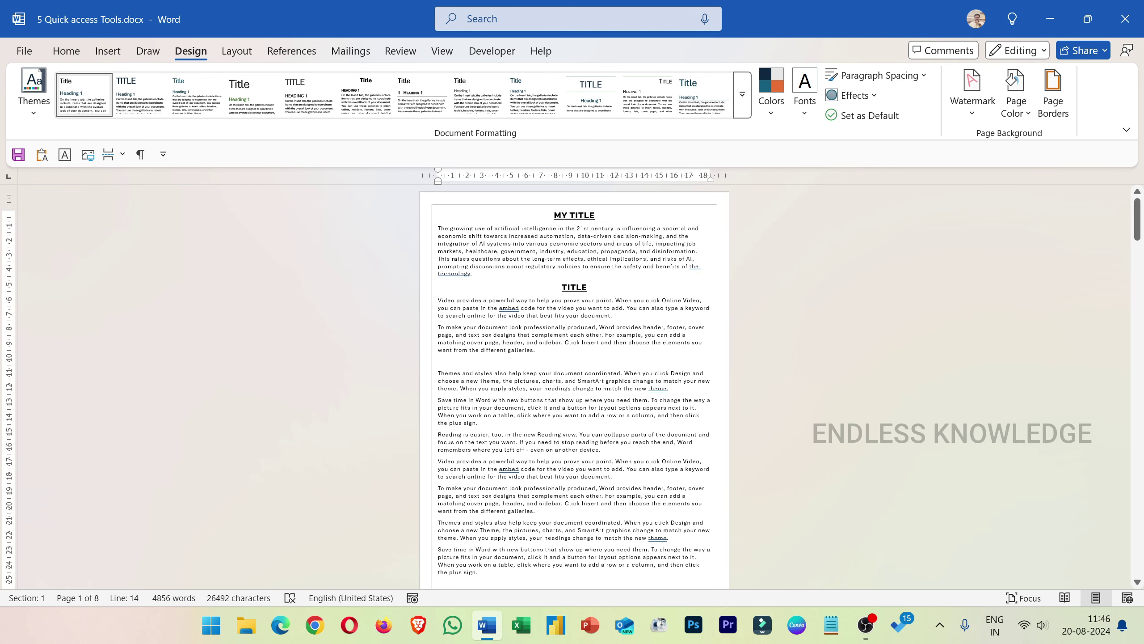
- Show the formatting marks and delete the Next Page section break after "the plus sign." on page 1
click(140, 154)
scroll(500, 259, down, 3)
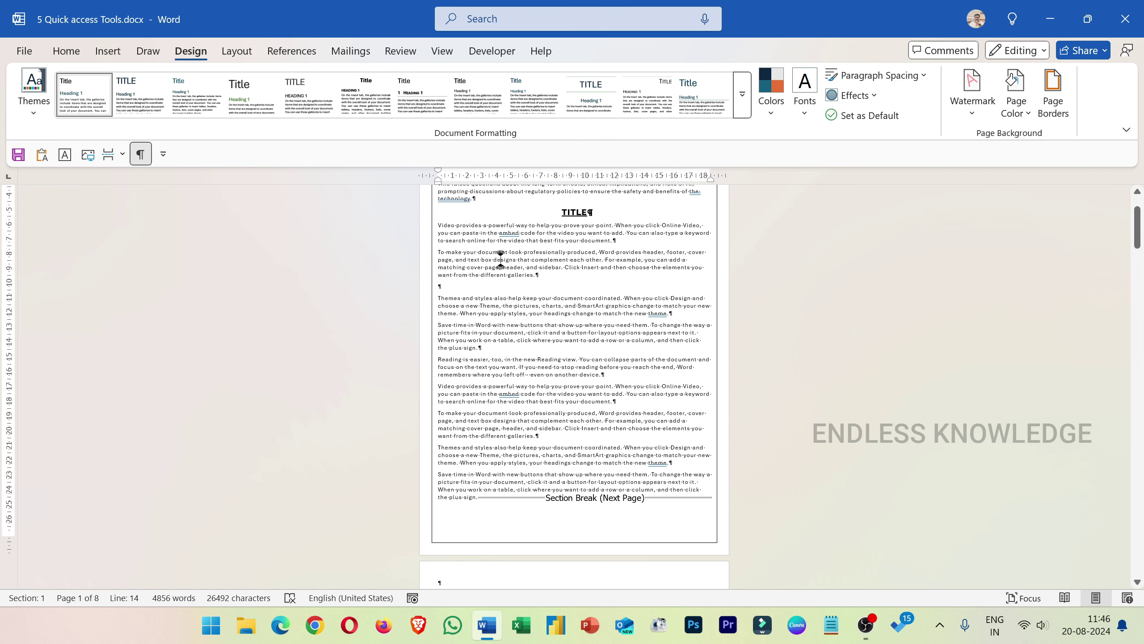
click(478, 497)
key(Delete)
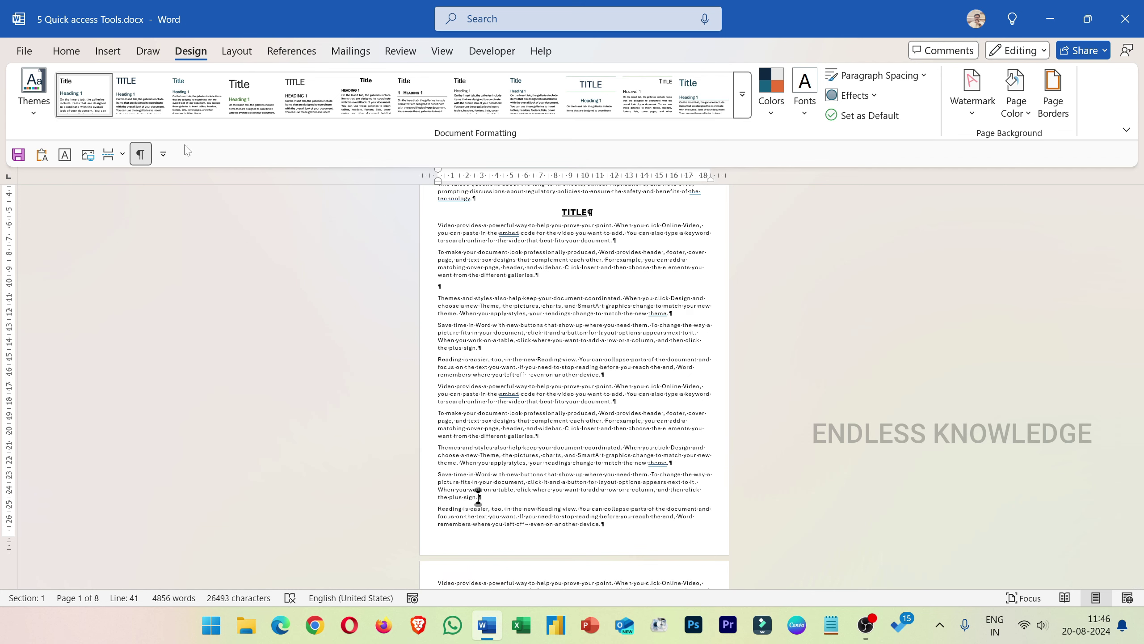
- Hide the formatting marks and return to the beginning of the document
click(140, 154)
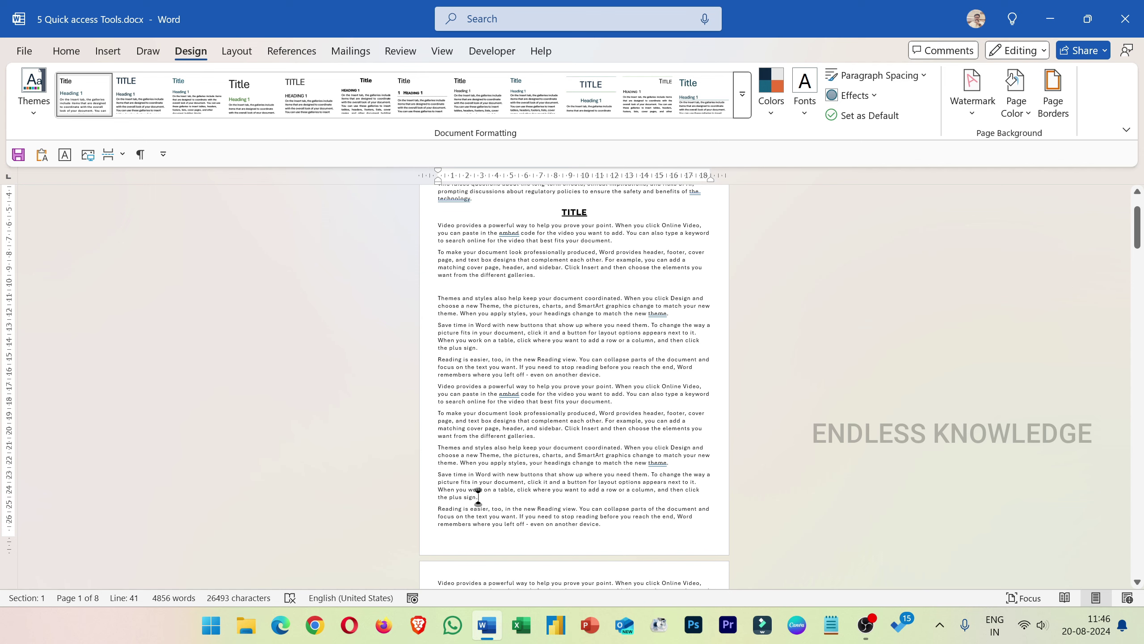
scroll(478, 496, up, 5)
scroll(478, 496, up, 3)
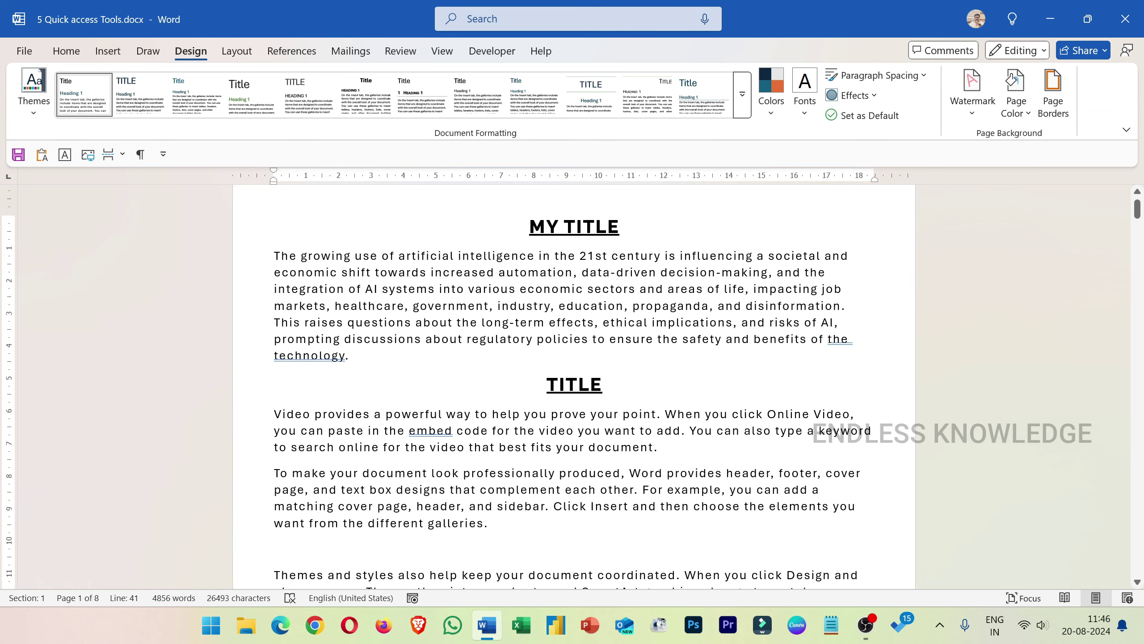
scroll(574, 383, up, 1)
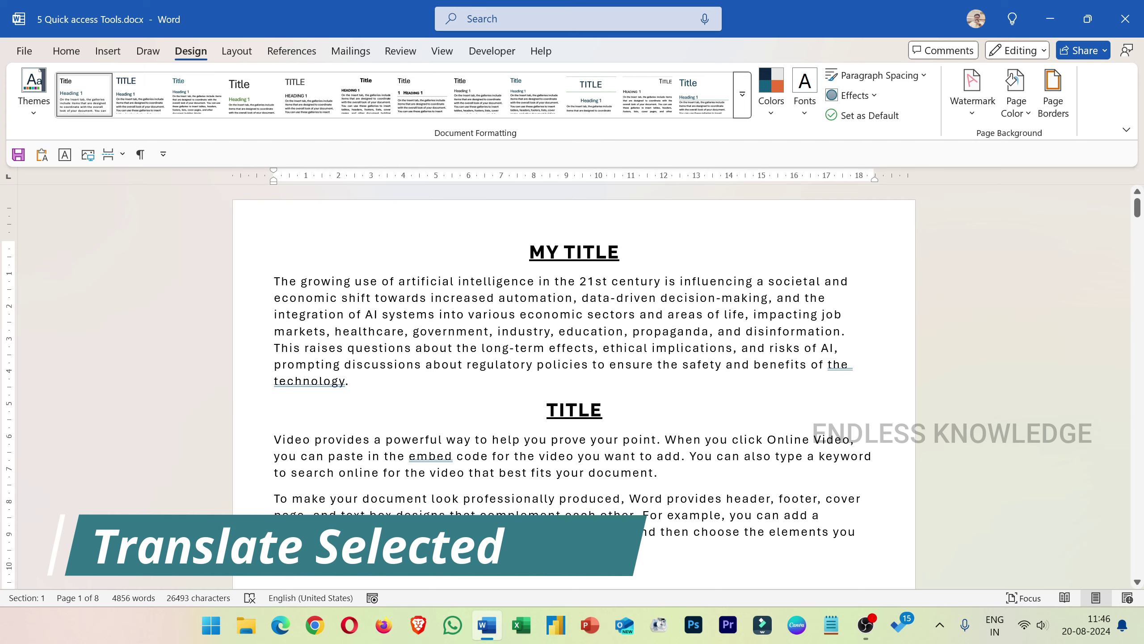
- Add the Translate Selection command to the Quick Access Toolbar
click(432, 53)
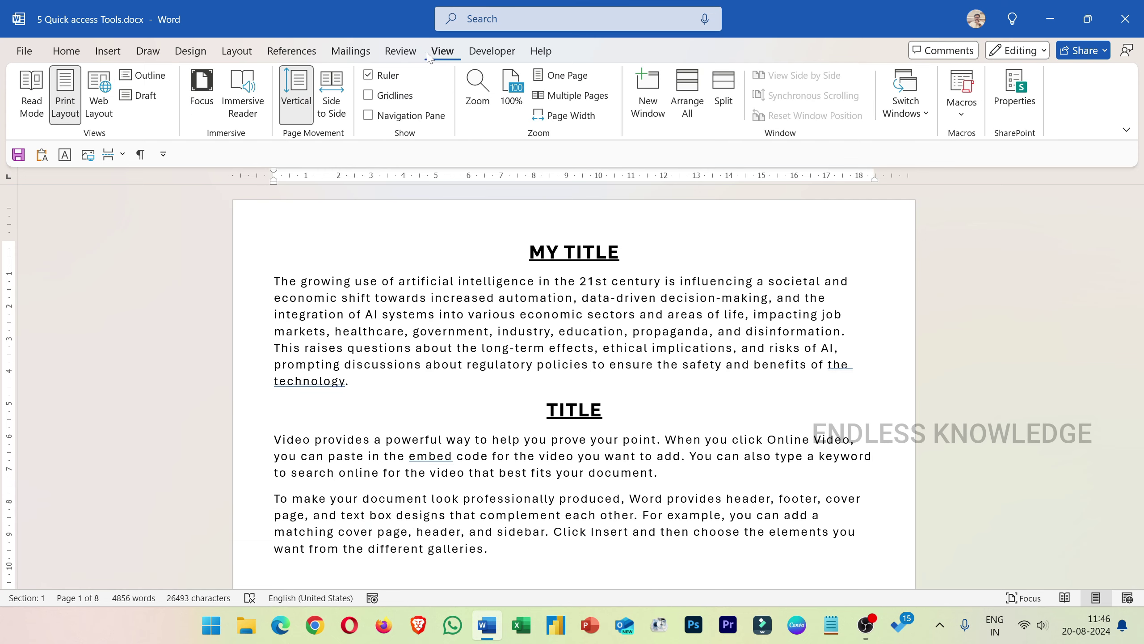
click(400, 51)
click(345, 106)
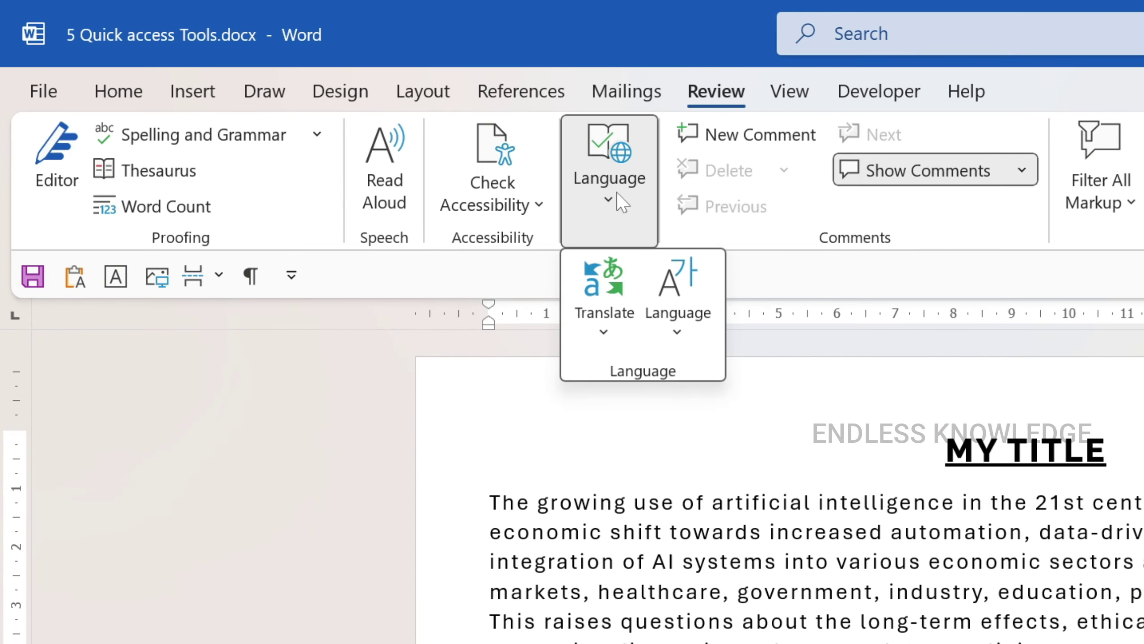
click(613, 328)
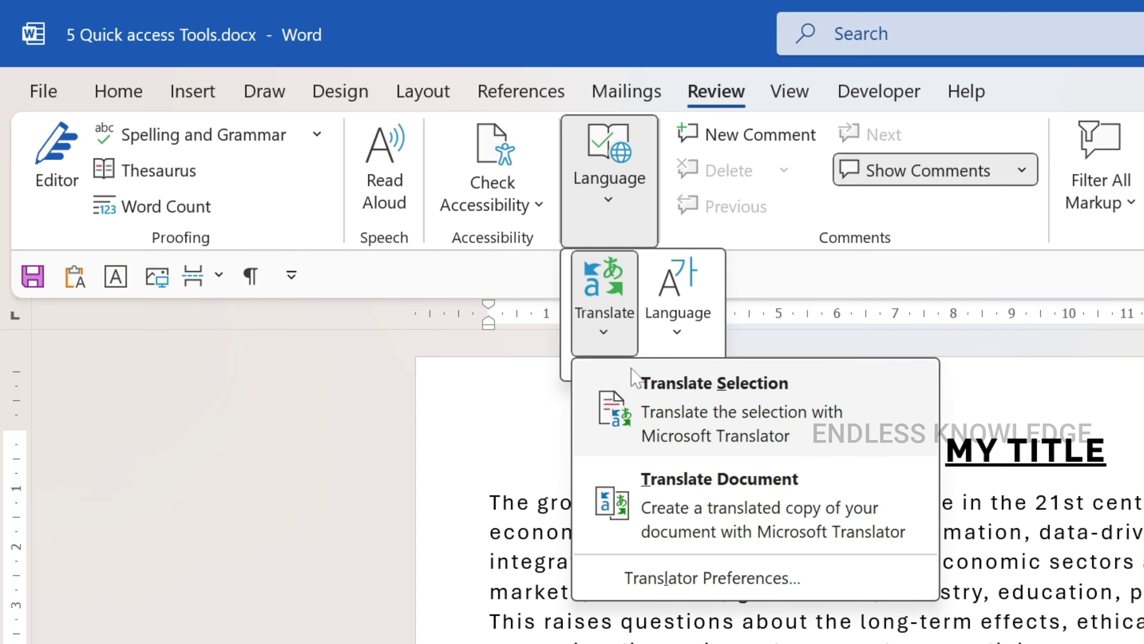
right_click(681, 436)
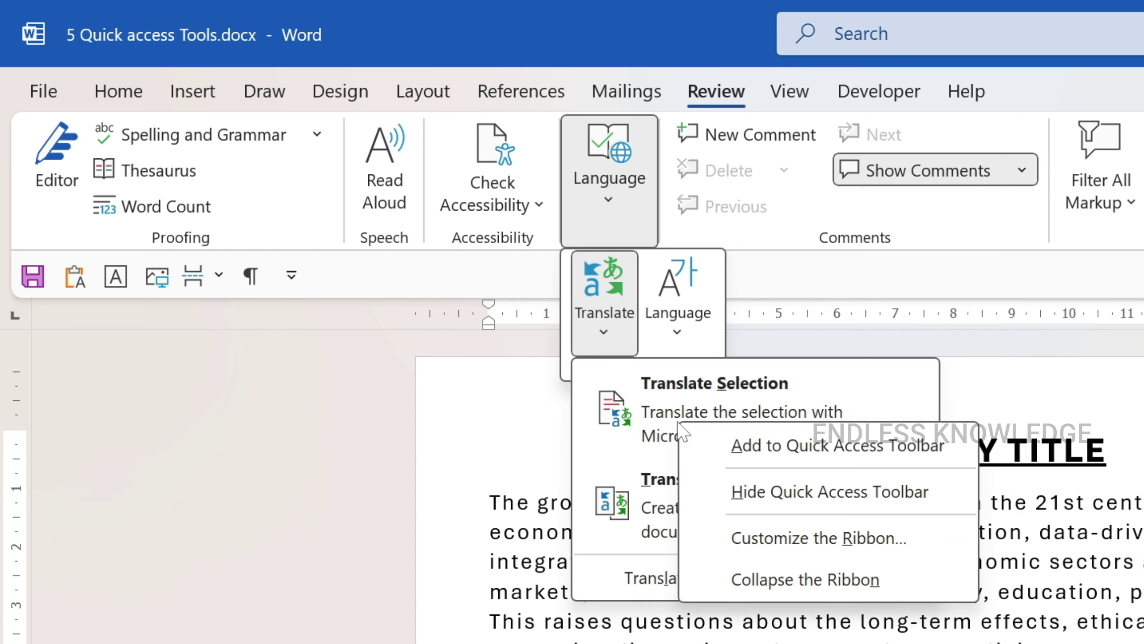
click(765, 450)
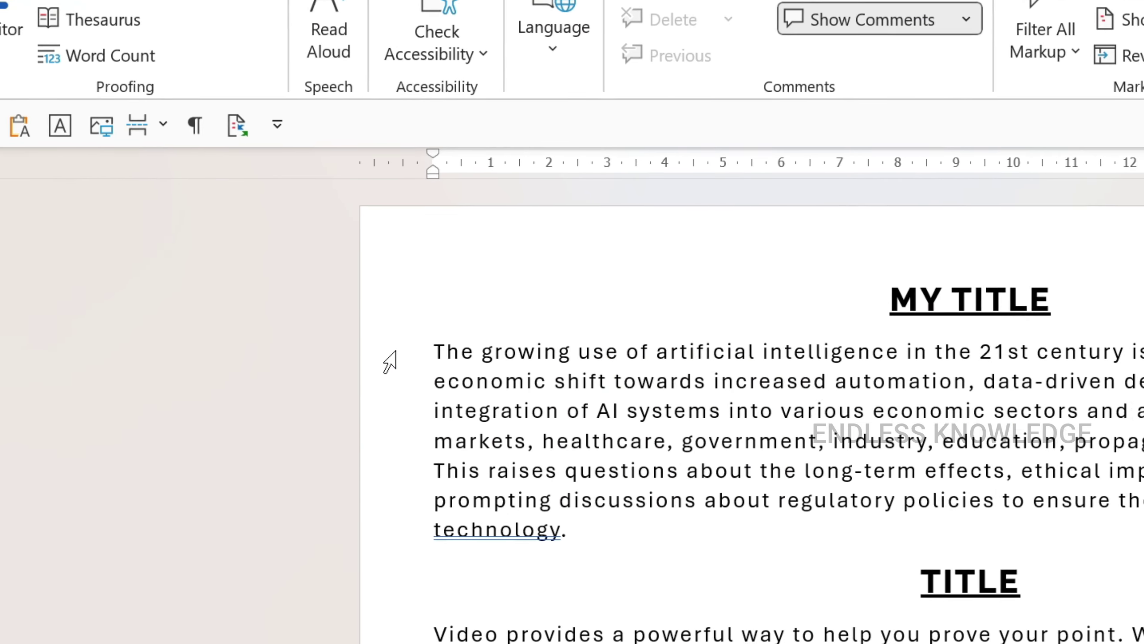
- Select the paragraph under MY TITLE, translate it with Translate Selection, and review the Tamil translation
drag(389, 363, 411, 532)
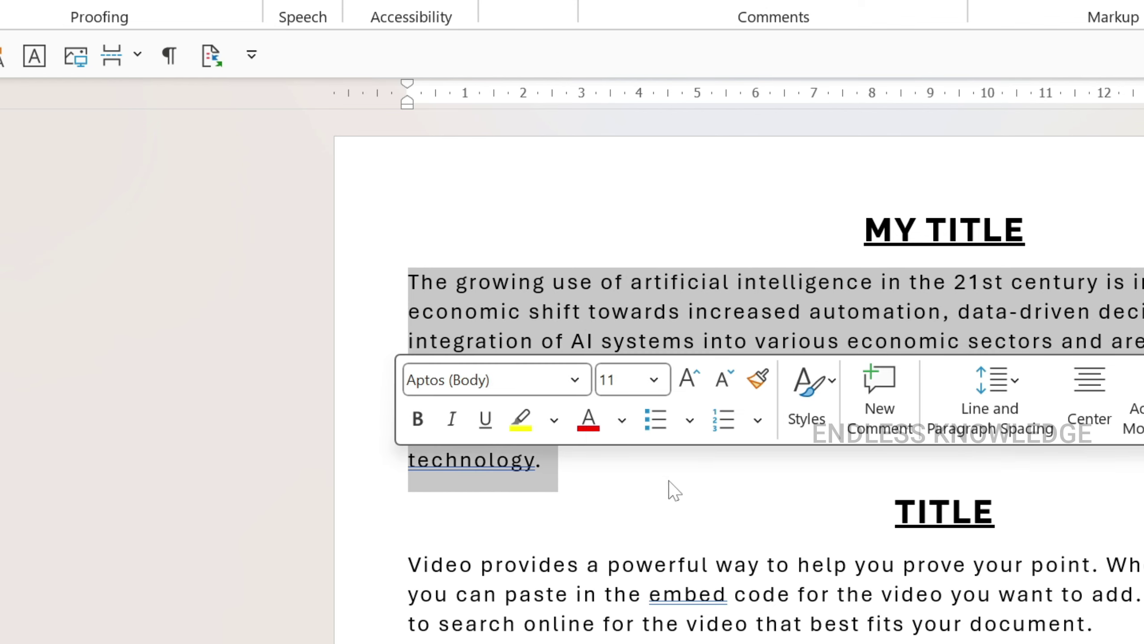
click(542, 460)
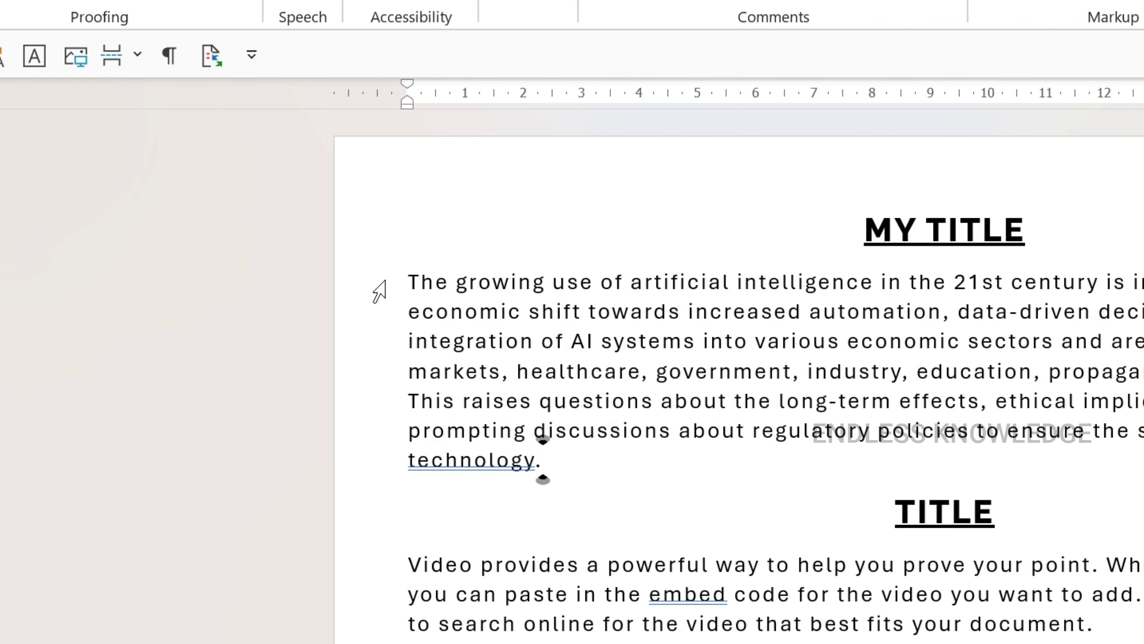
drag(379, 291, 361, 470)
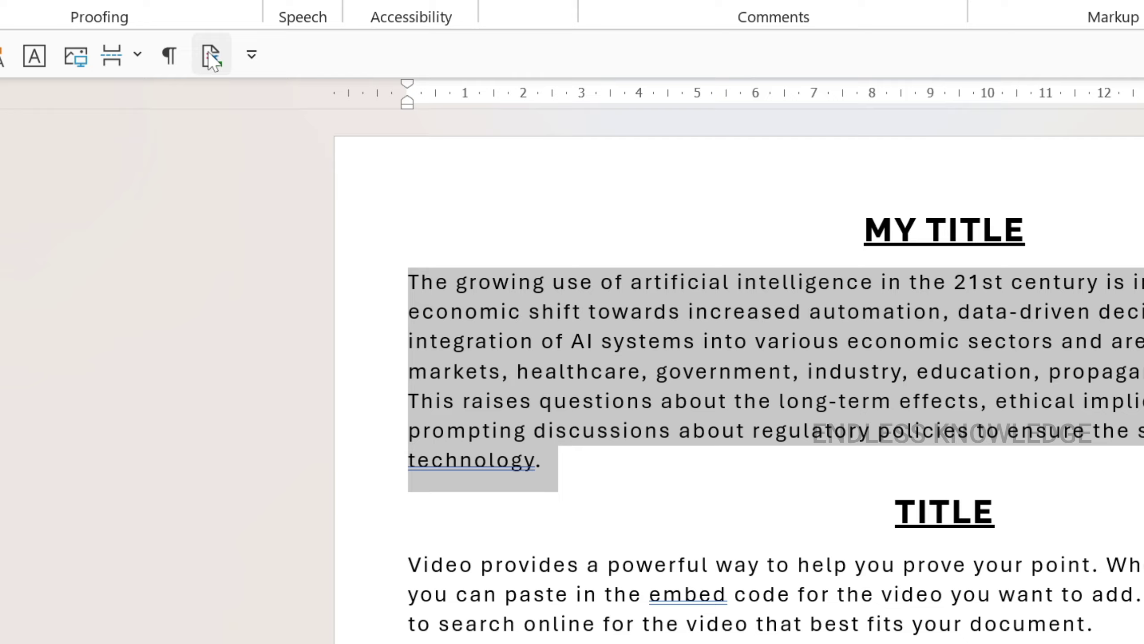
click(211, 55)
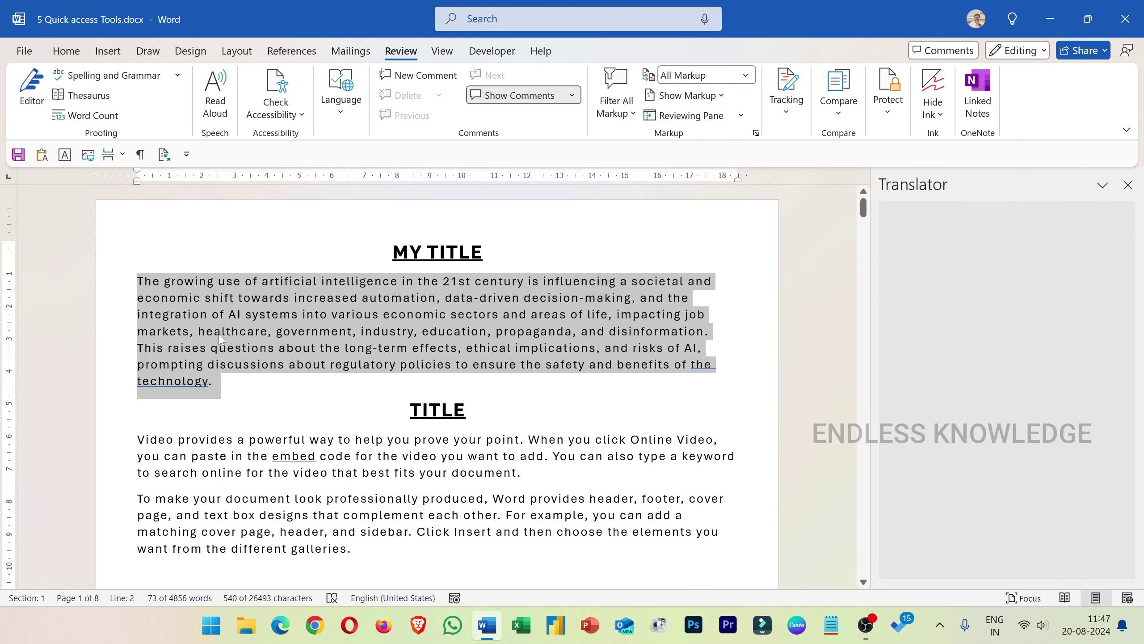
scroll(1005, 383, down, 5)
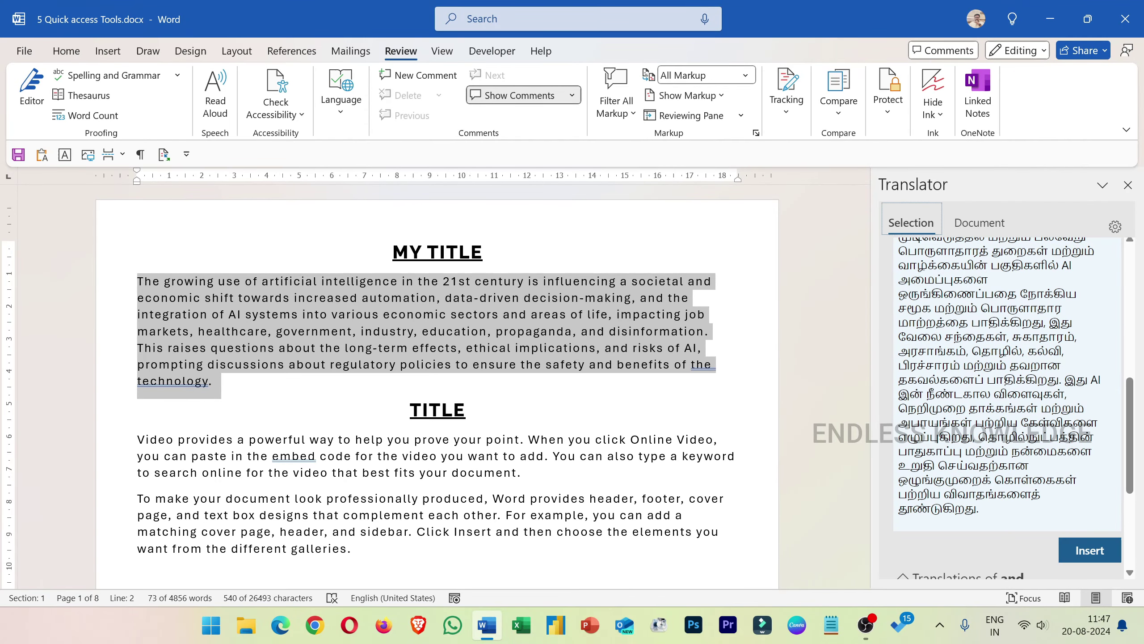
- Paste the copied translator text on a new line after "technology." and delete the stray symbols and labels above the Tamil text
click(212, 380)
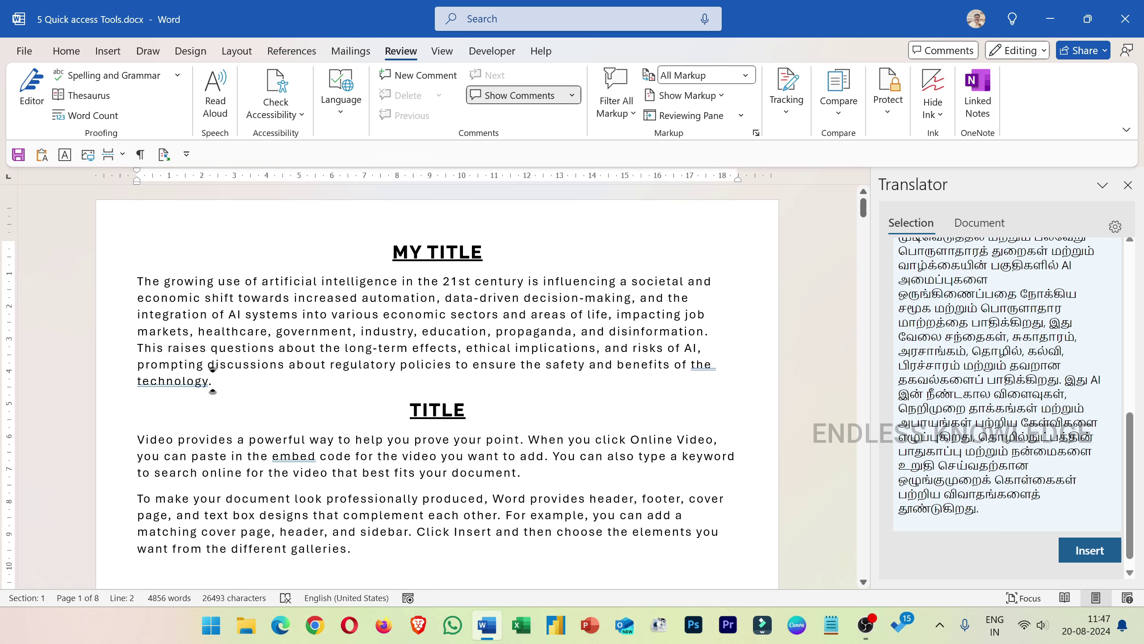
key(Return)
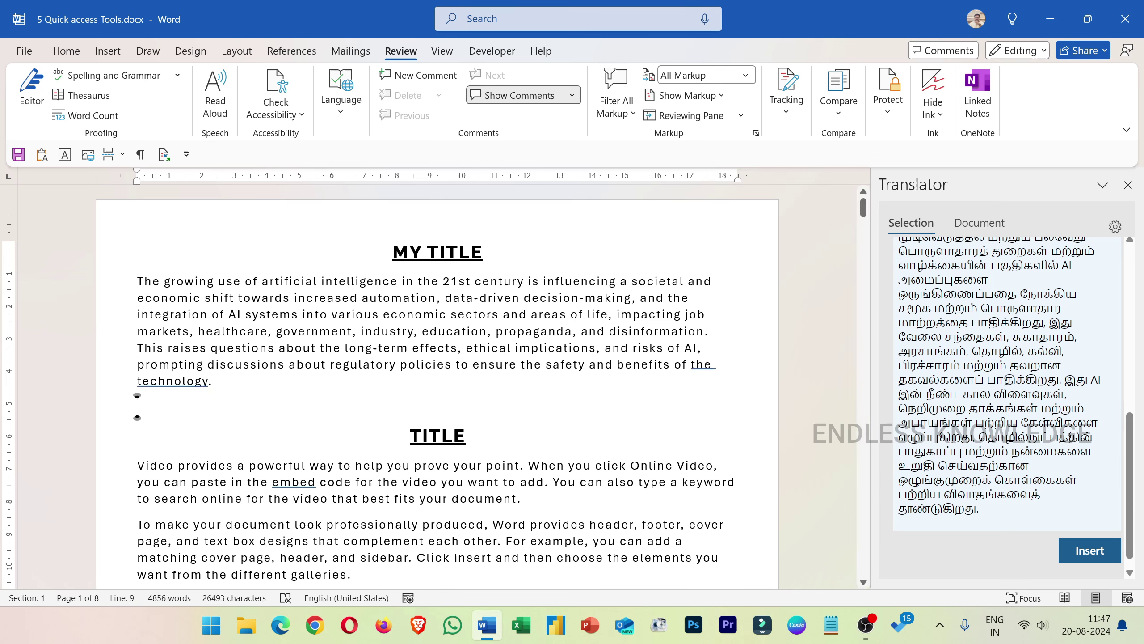
scroll(437, 383, down, 3)
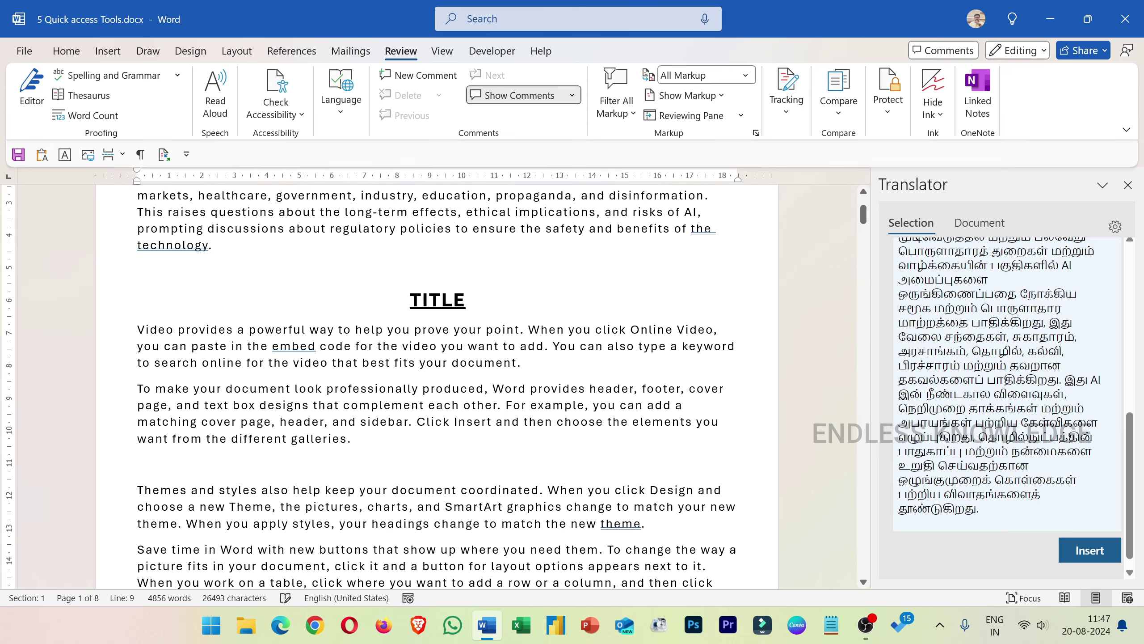
scroll(437, 383, up, 3)
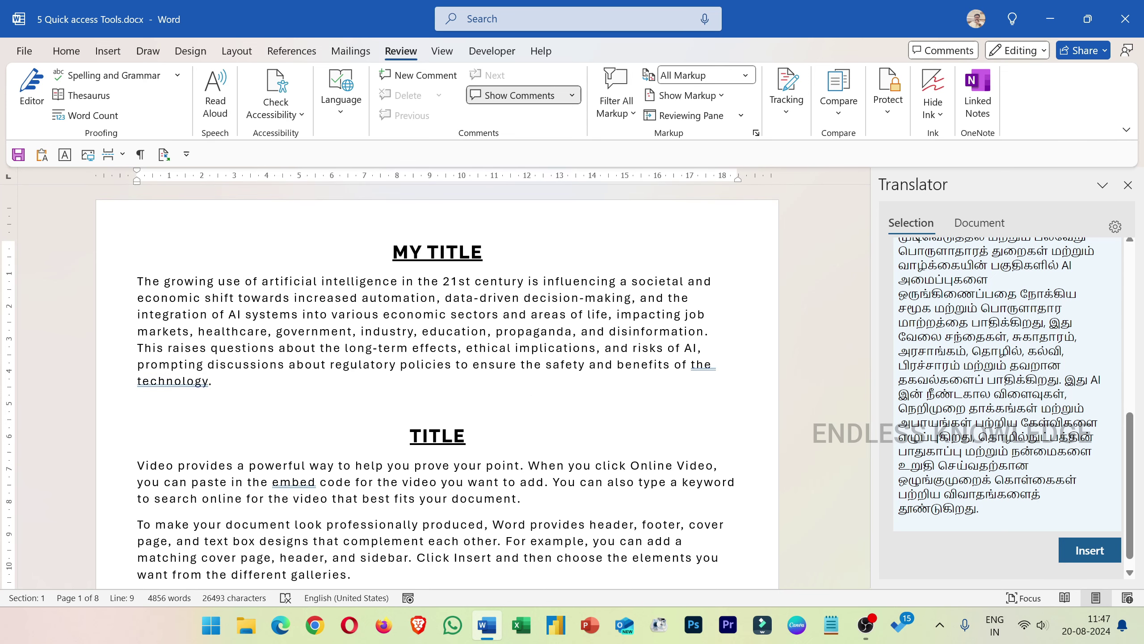
scroll(437, 383, down, 3)
key(ctrl+a)
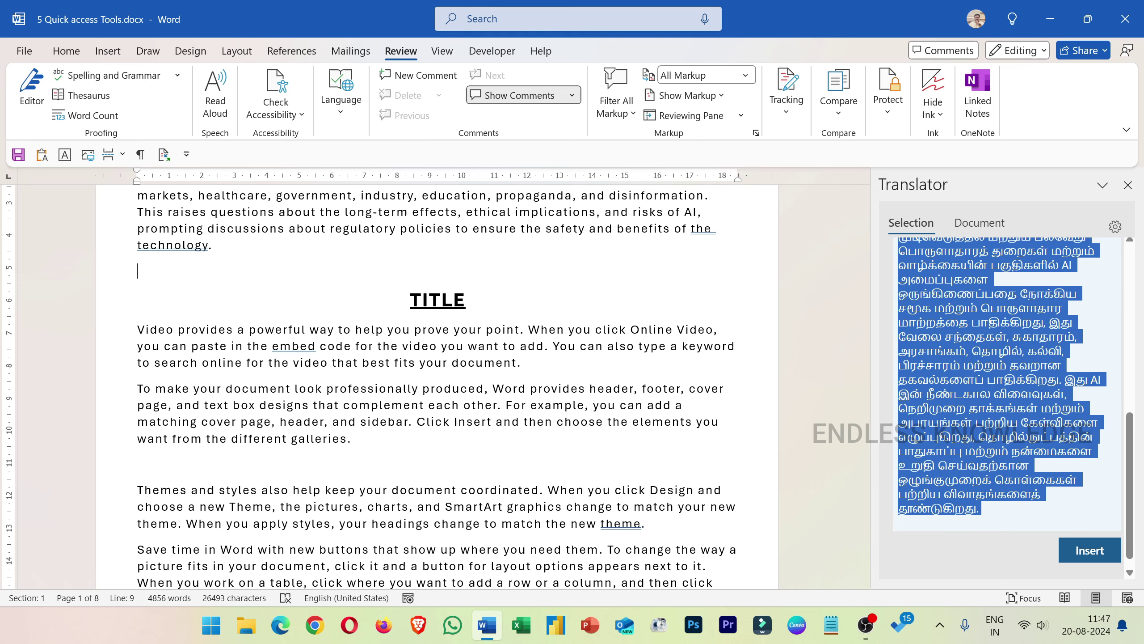
click(203, 276)
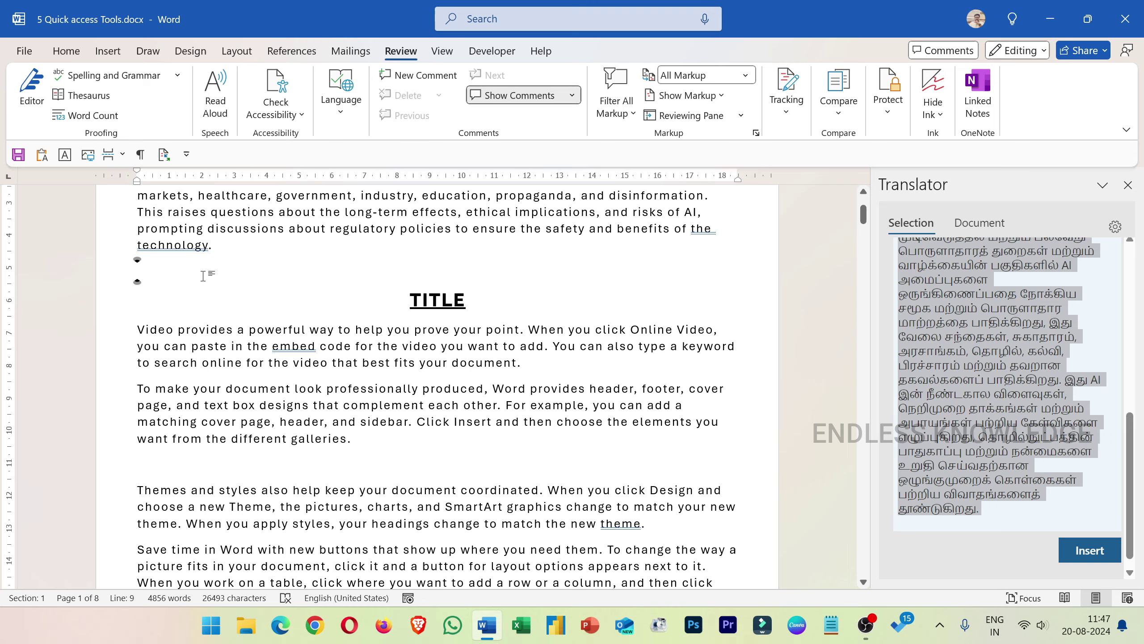
key(ctrl+v)
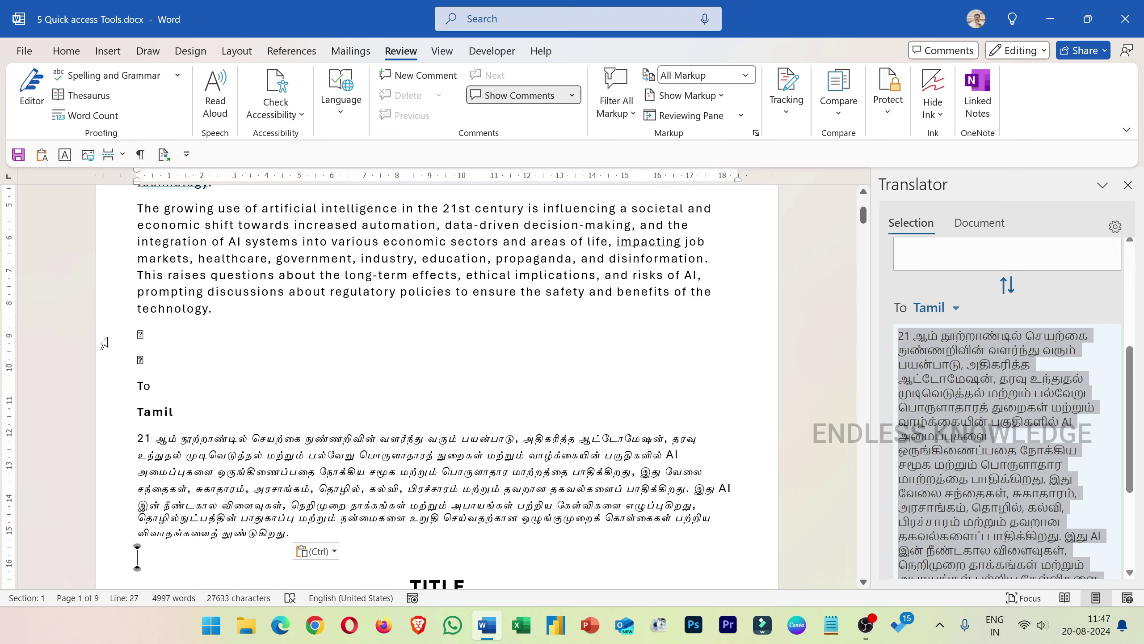
drag(104, 343, 121, 396)
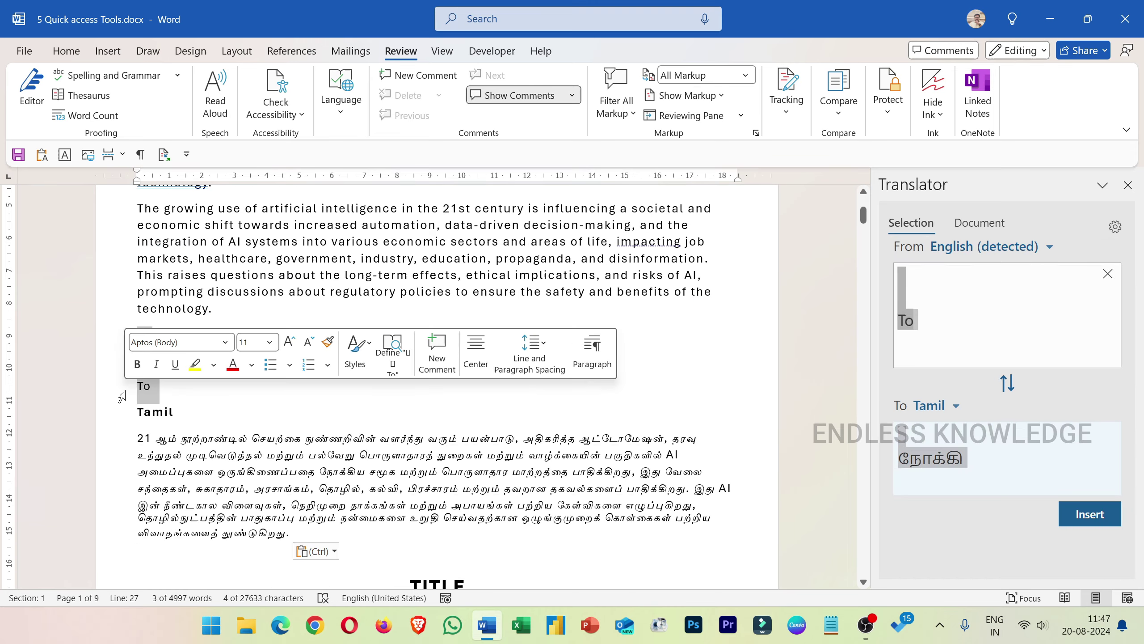
key(Delete)
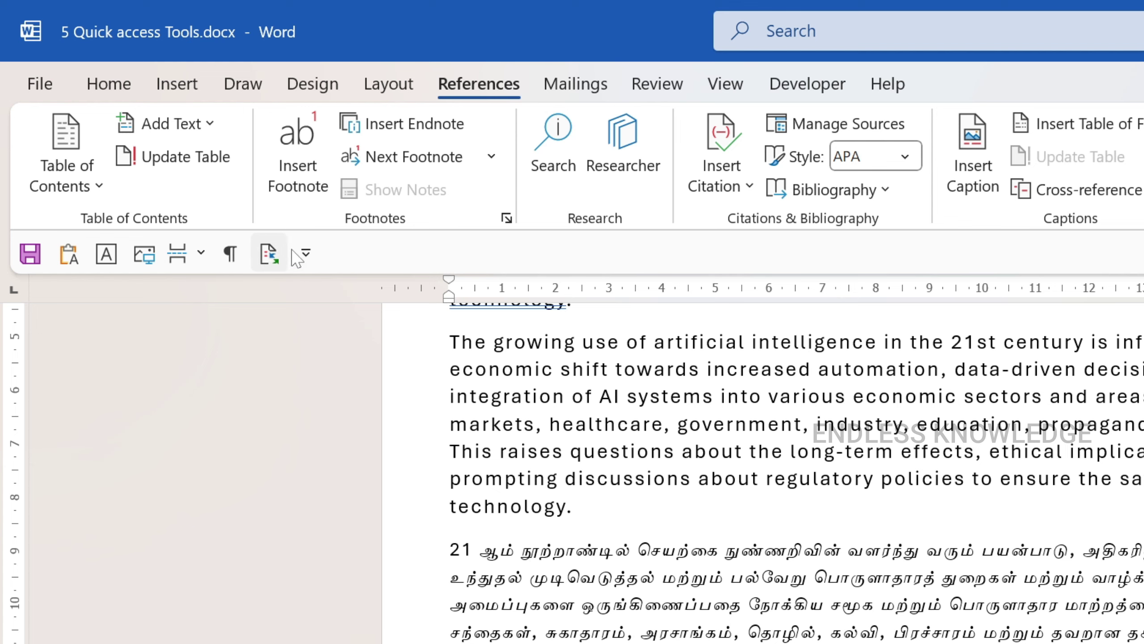
- Try showing command labels on the Quick Access Toolbar, and hide them again
click(306, 255)
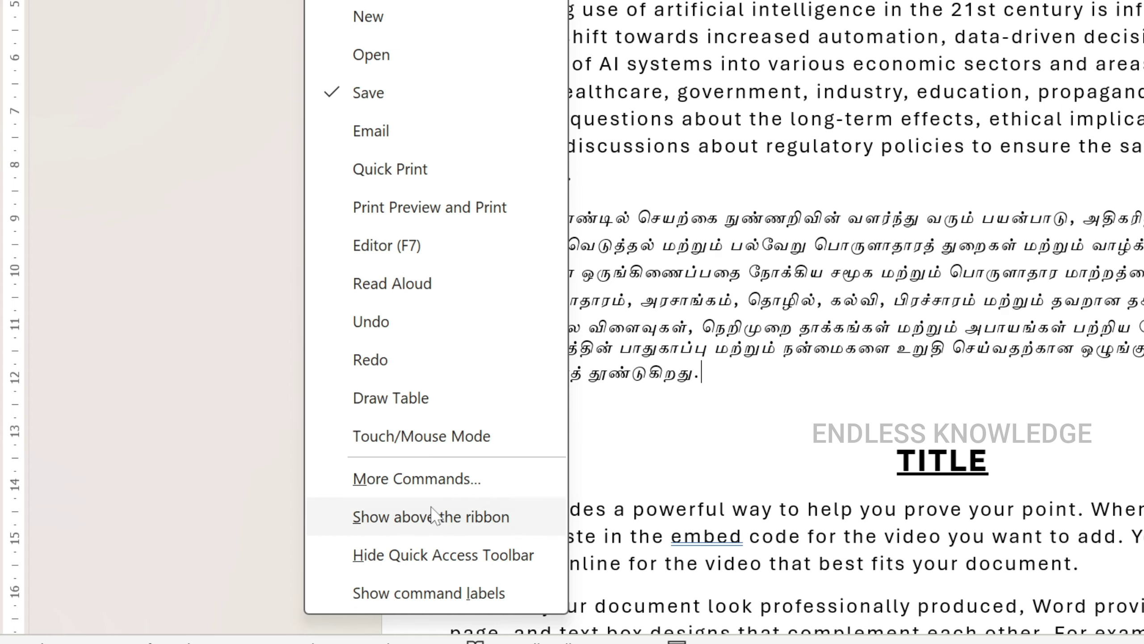
click(506, 594)
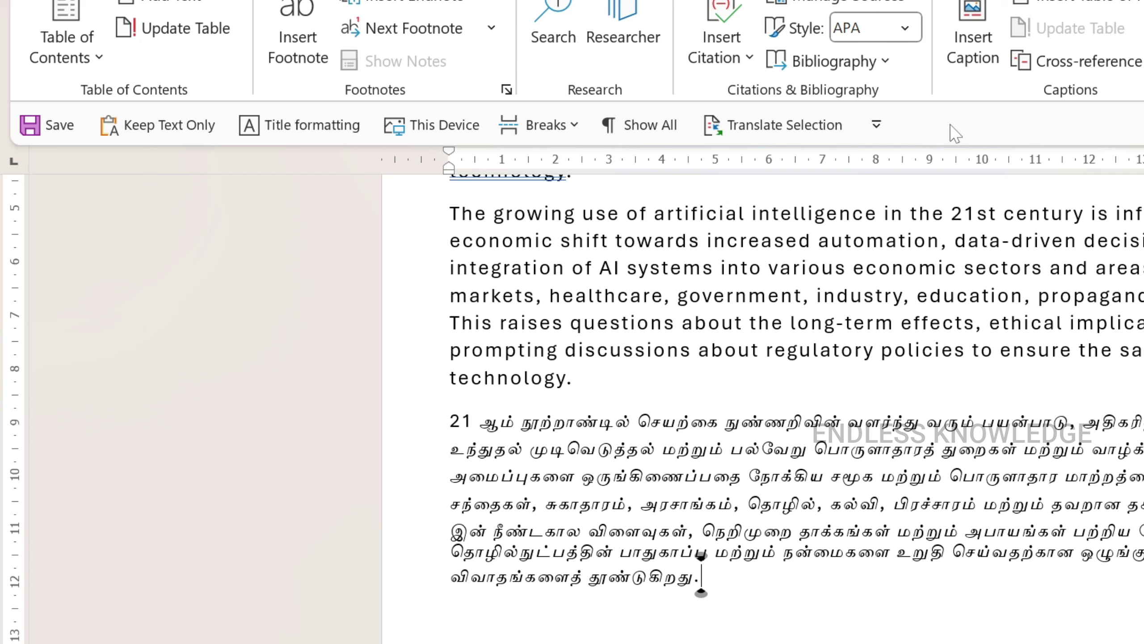
click(877, 126)
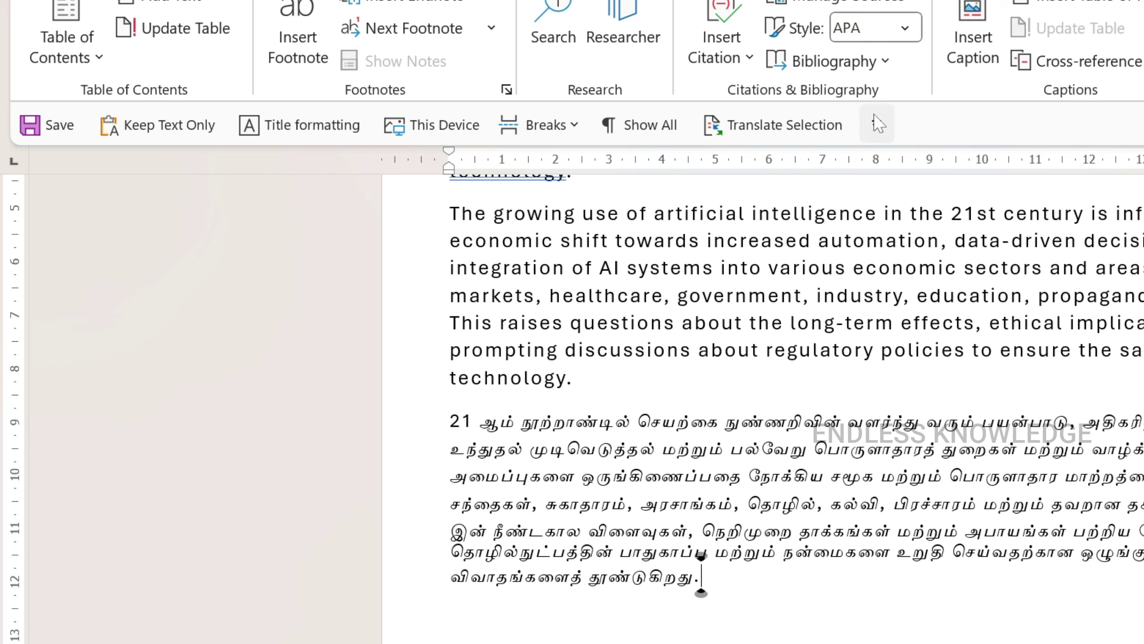
click(991, 640)
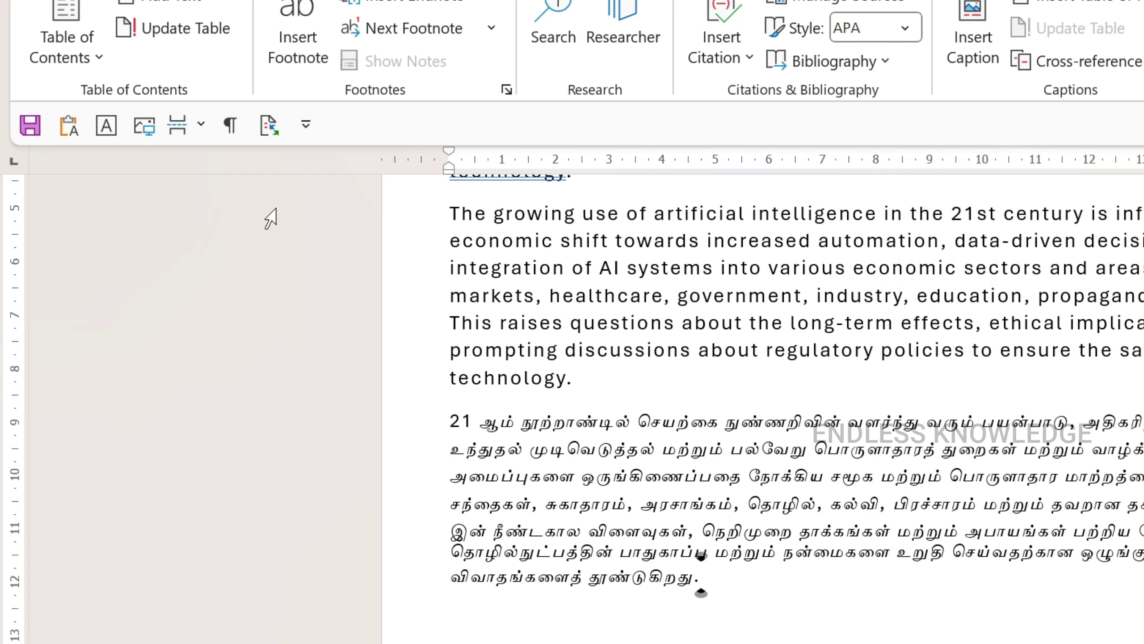
- Open the full list of commands for customizing the Quick Access Toolbar
click(316, 124)
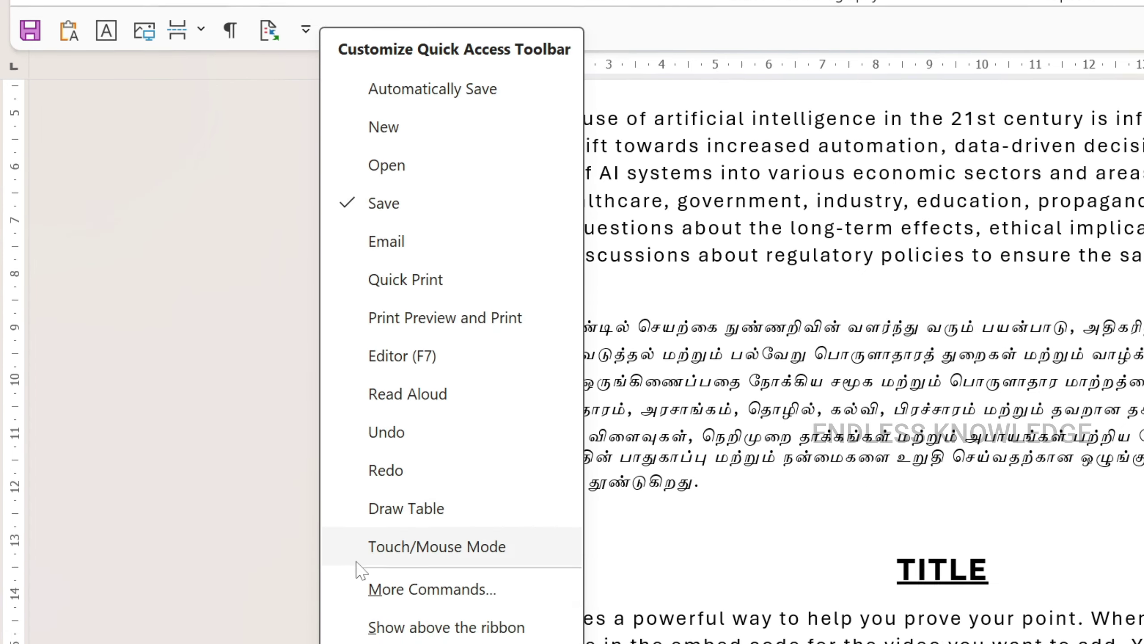
click(397, 482)
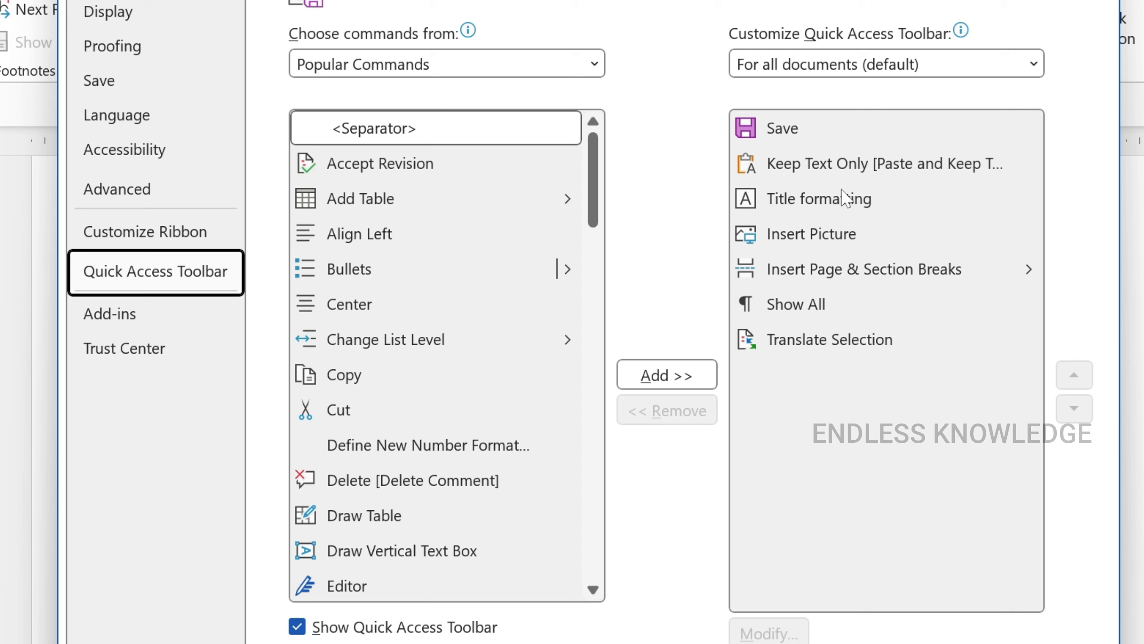
- Try moving Translate Selection up to just below Keep Text Only, and move it back to the end of the toolbar list
click(841, 336)
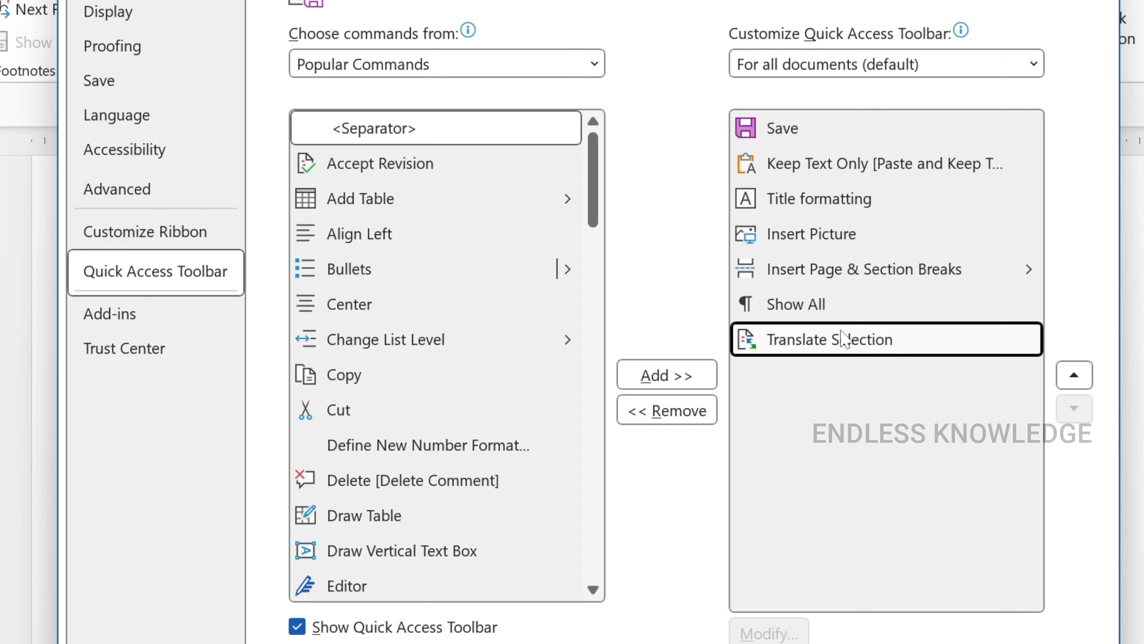
click(1069, 381)
click(1069, 381)
click(1068, 380)
click(1070, 381)
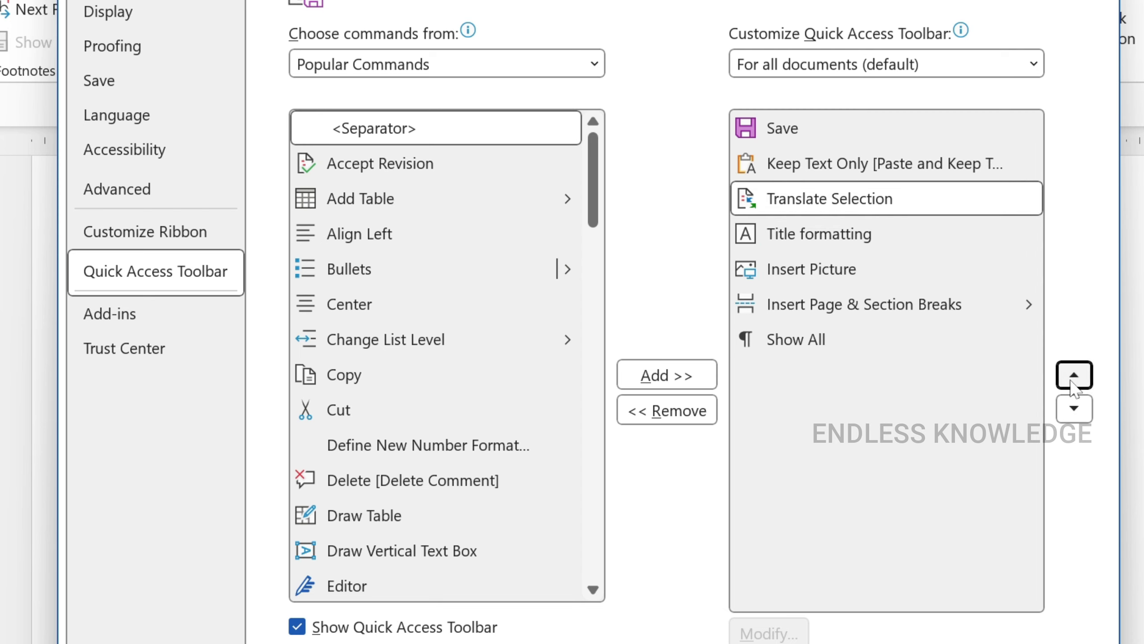
click(1075, 410)
click(1075, 409)
click(1075, 410)
click(1075, 410)
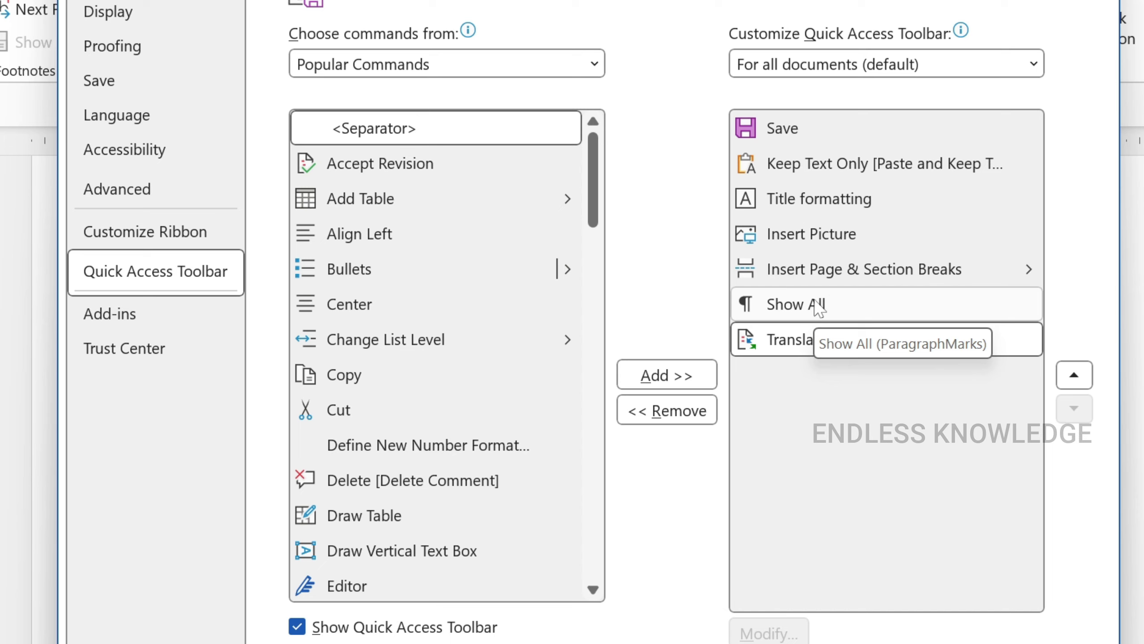
- Add two separators from Popular Commands to the Quick Access Toolbar list after Translate Selection
click(384, 70)
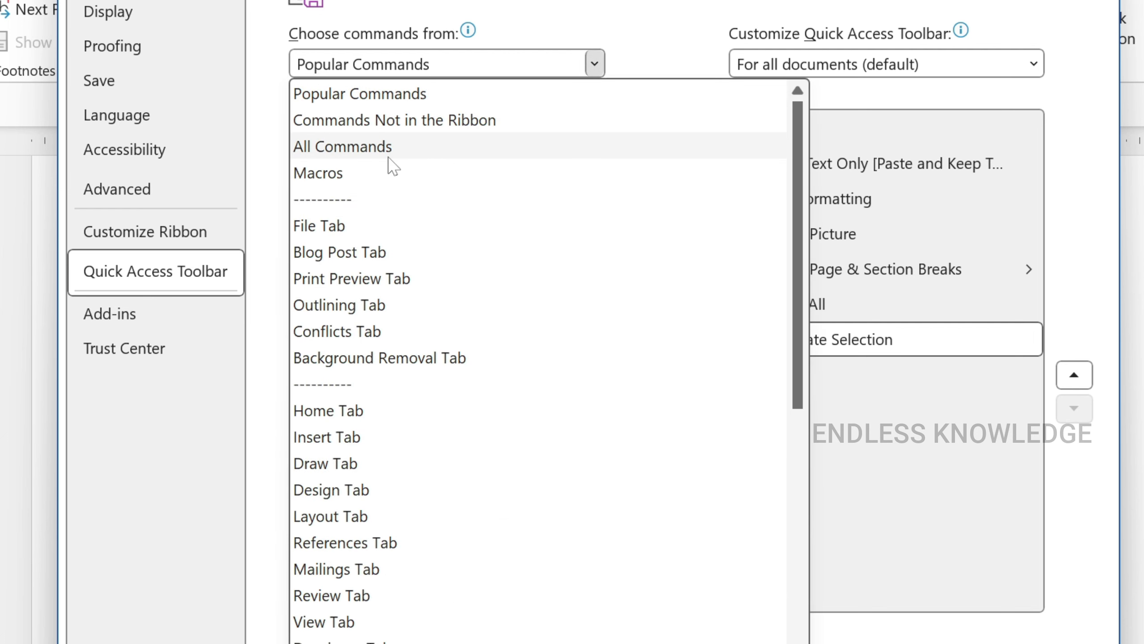
key(Escape)
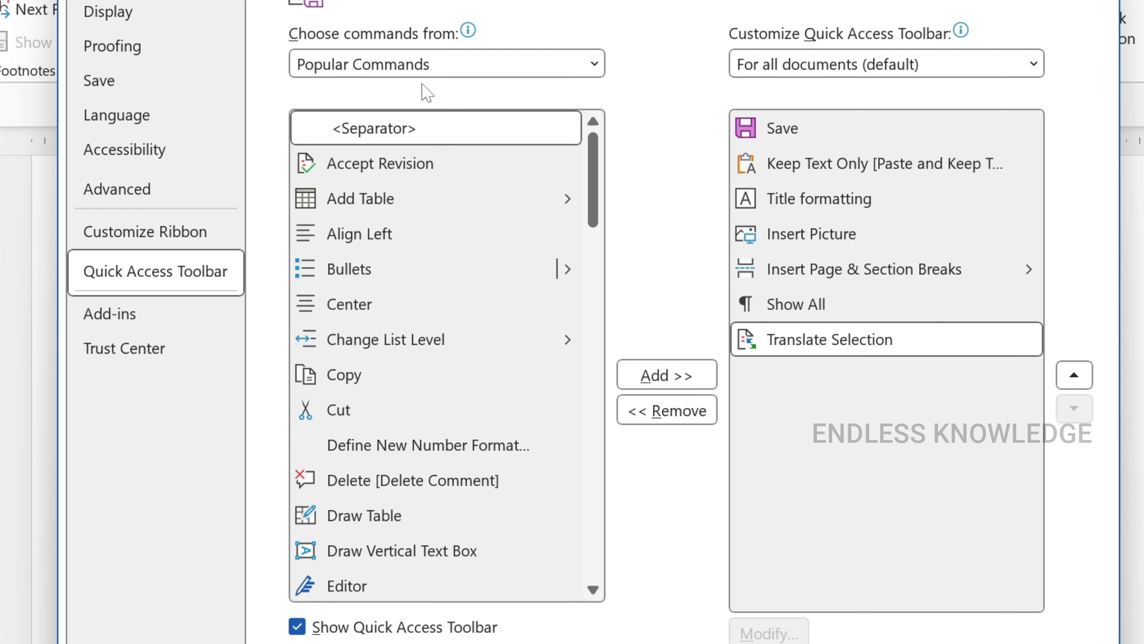
click(404, 72)
click(380, 93)
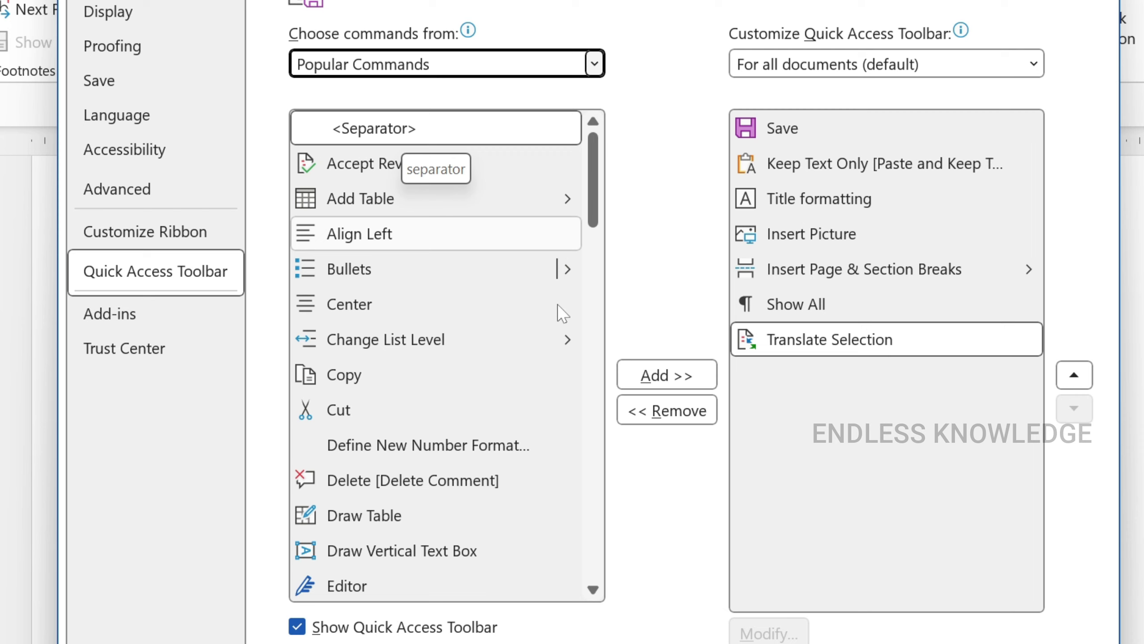
click(663, 377)
click(668, 379)
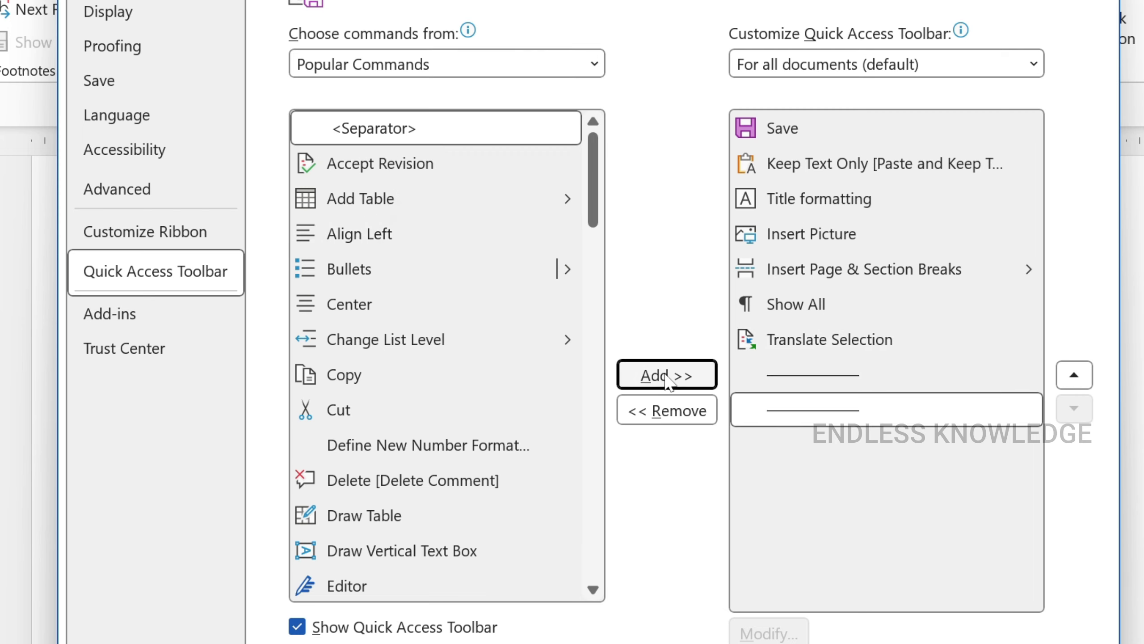
- Move one separator up the Quick Access Toolbar list so it sits between Title formatting and Insert Picture
click(1074, 381)
click(1074, 378)
click(1074, 377)
click(1074, 378)
click(1074, 378)
click(1074, 378)
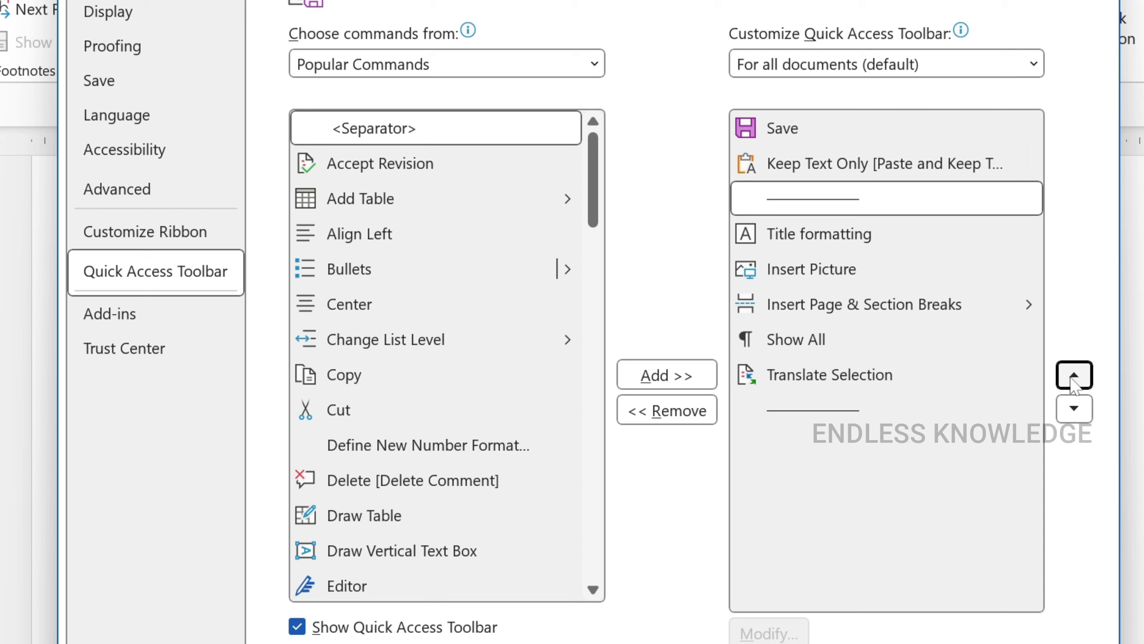
click(1074, 409)
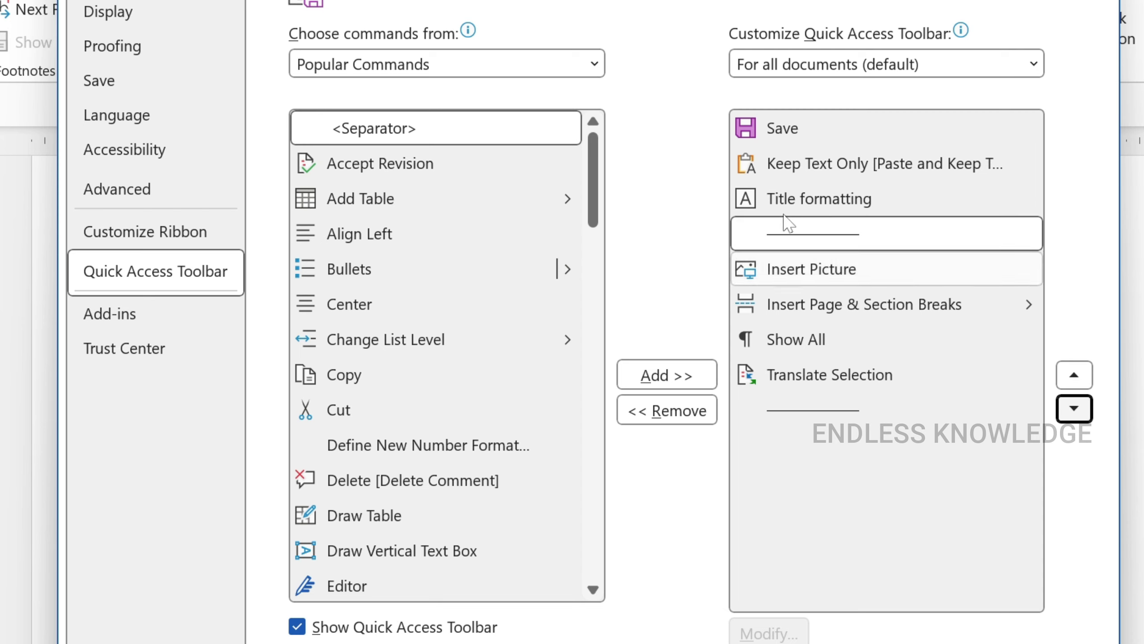
- Move the last separator up the toolbar list so it sits between Insert Picture and Insert Page & Section Breaks
click(891, 413)
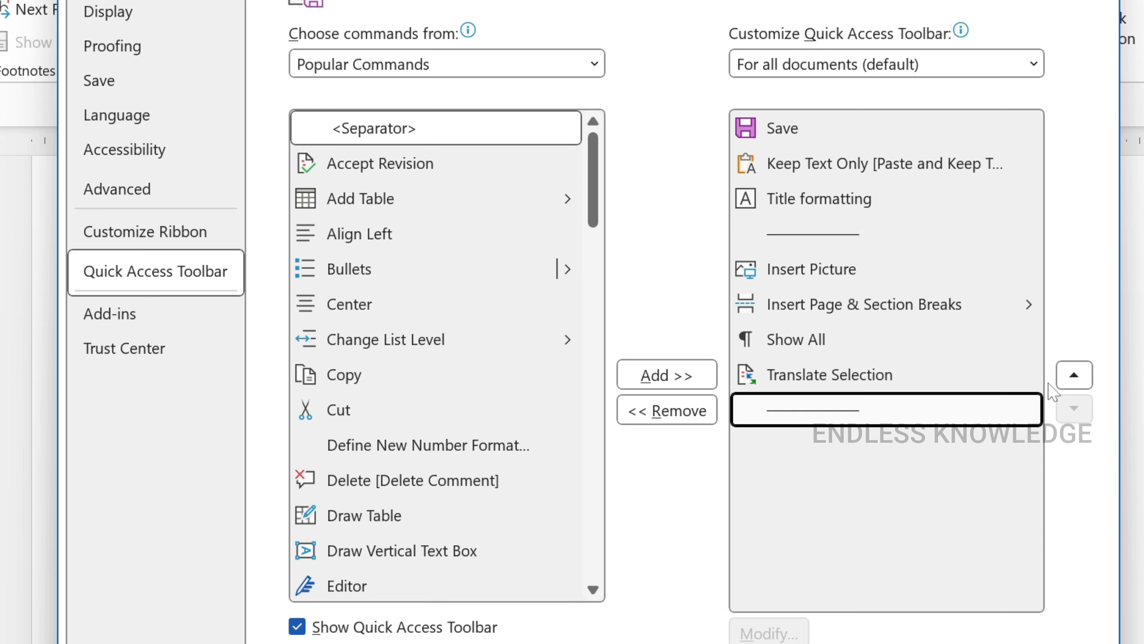
click(1075, 376)
click(1075, 376)
click(1075, 376)
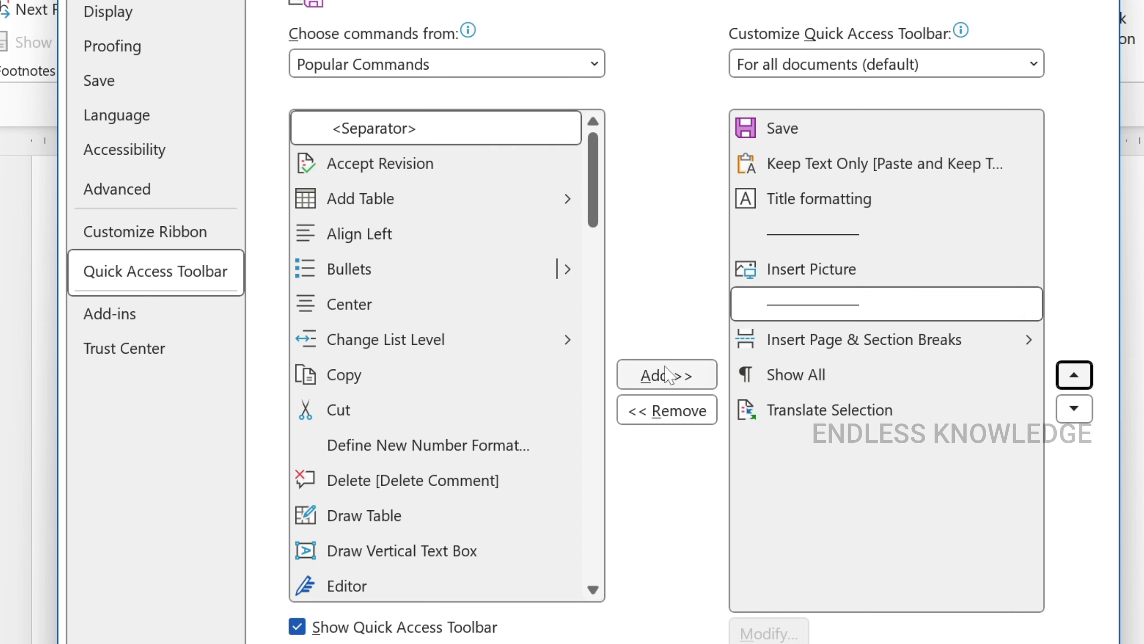
- Add a third separator between Show All and Translate Selection, and apply the Quick Access Toolbar changes
click(648, 375)
click(1075, 408)
click(1074, 408)
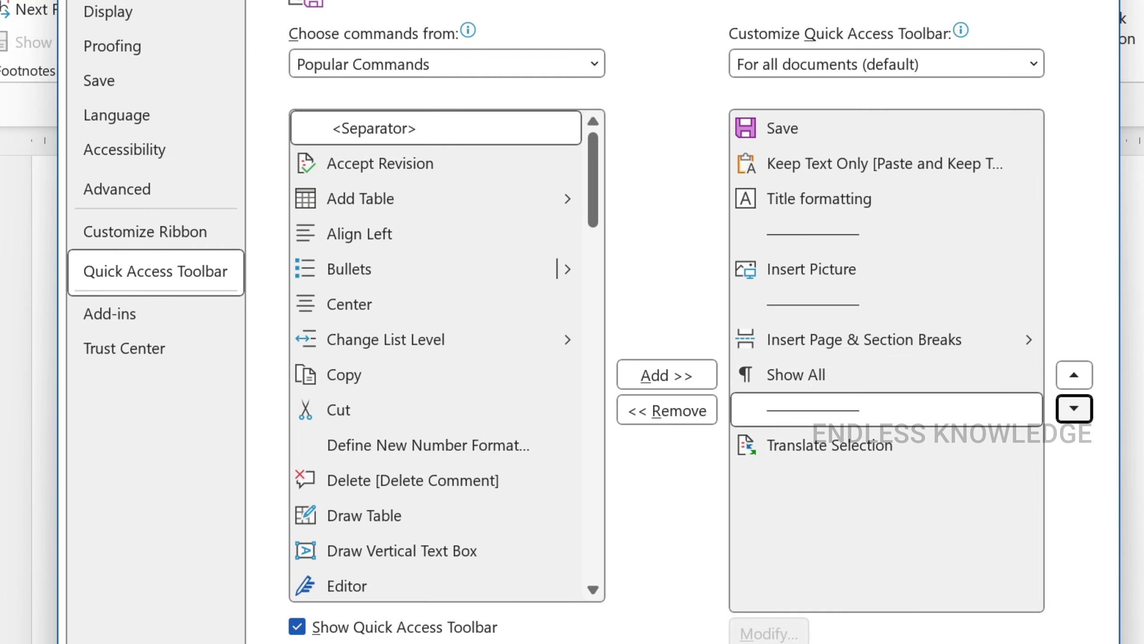
key(Return)
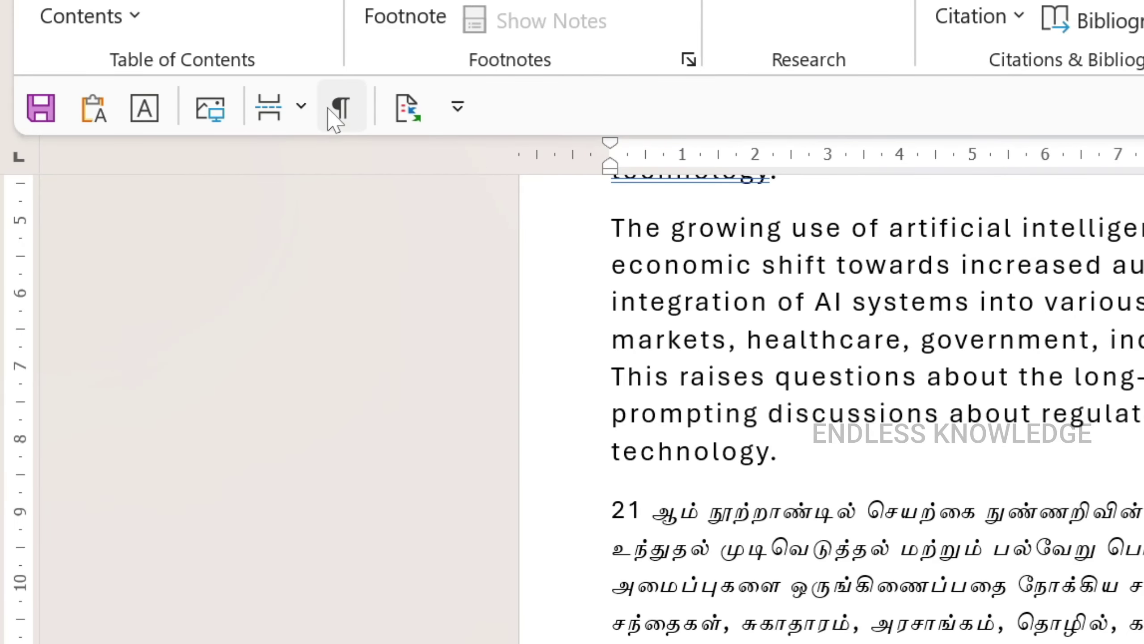